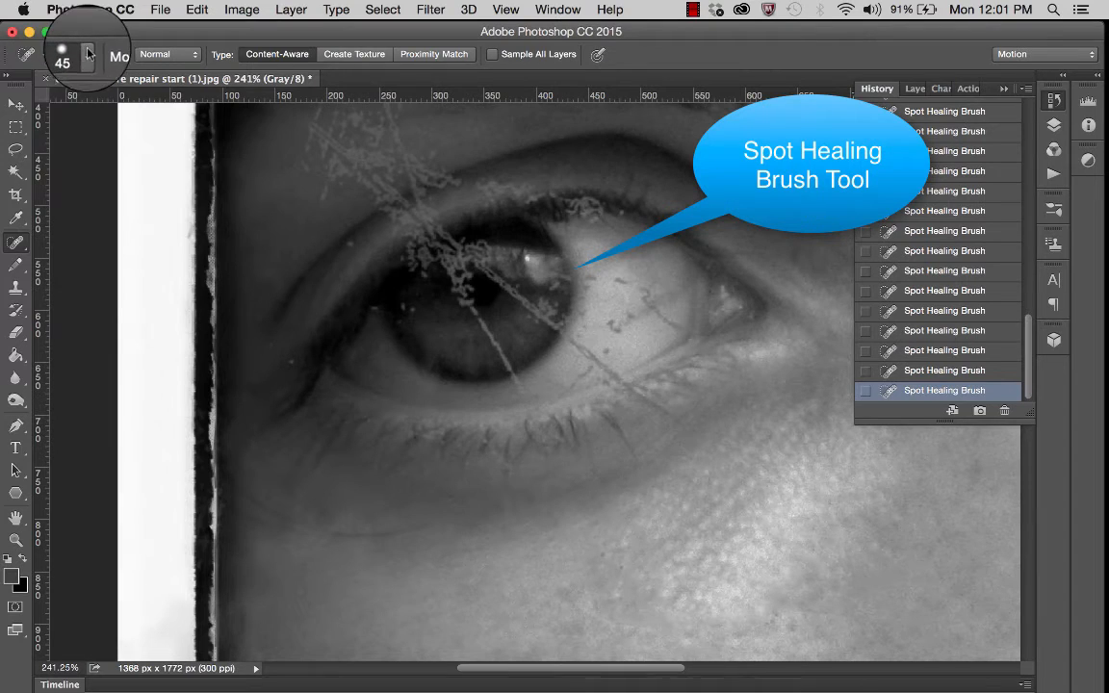
- Set the Spot Healing Brush size to 24 px
left_click(72, 56)
left_click_drag(54, 104, 46, 103)
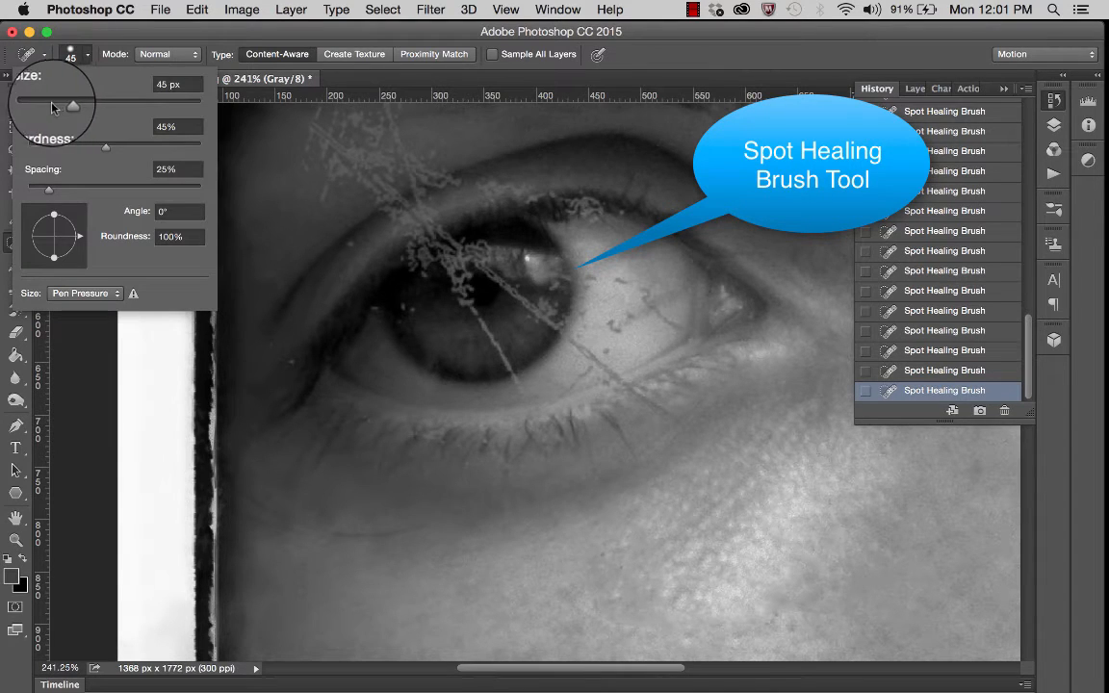
left_click(291, 362)
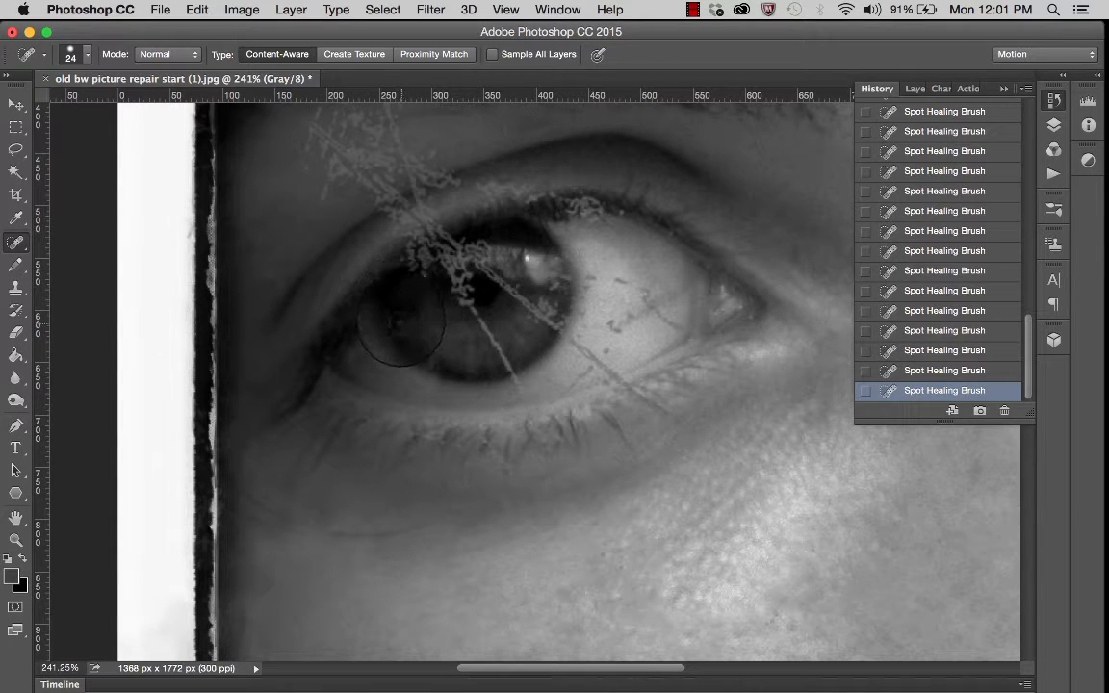
scroll(569, 216, "up", 2)
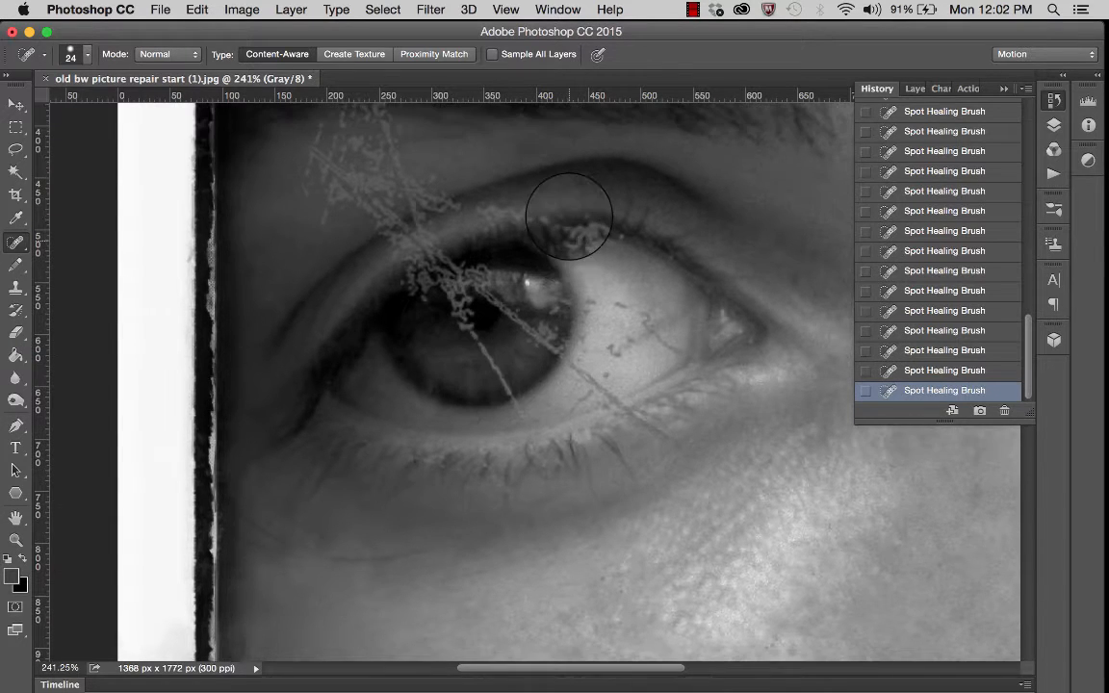
left_click(666, 340)
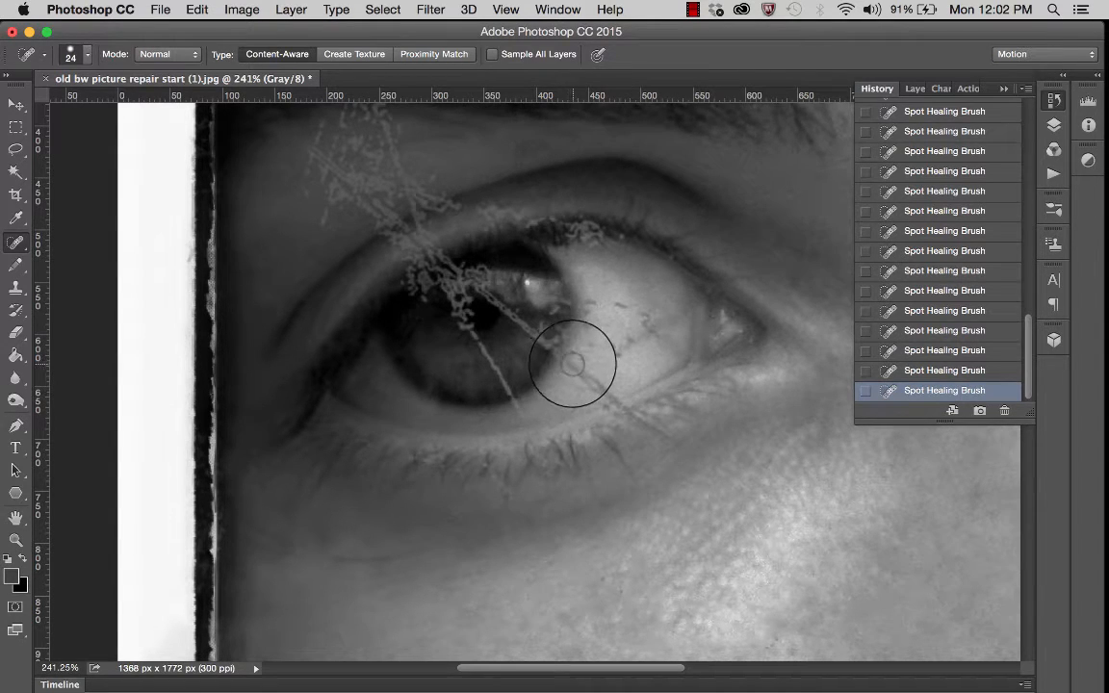
mouse_move(574, 364)
left_mouse_down()
mouse_move(607, 393)
mouse_move(562, 413)
left_mouse_up()
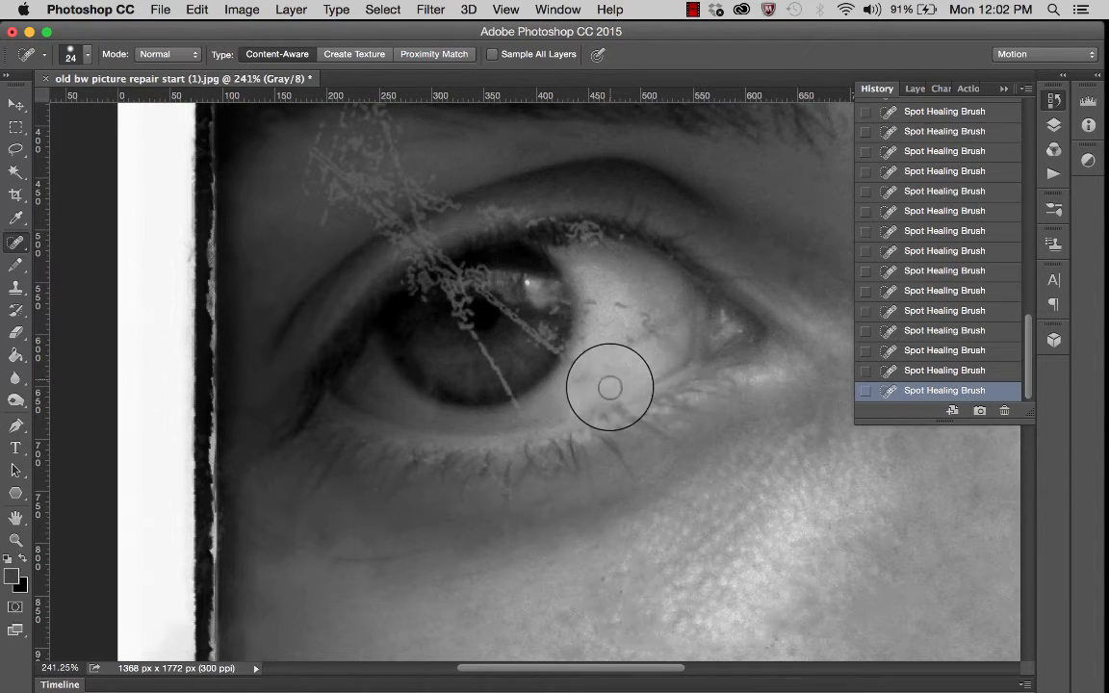
left_click(942, 371)
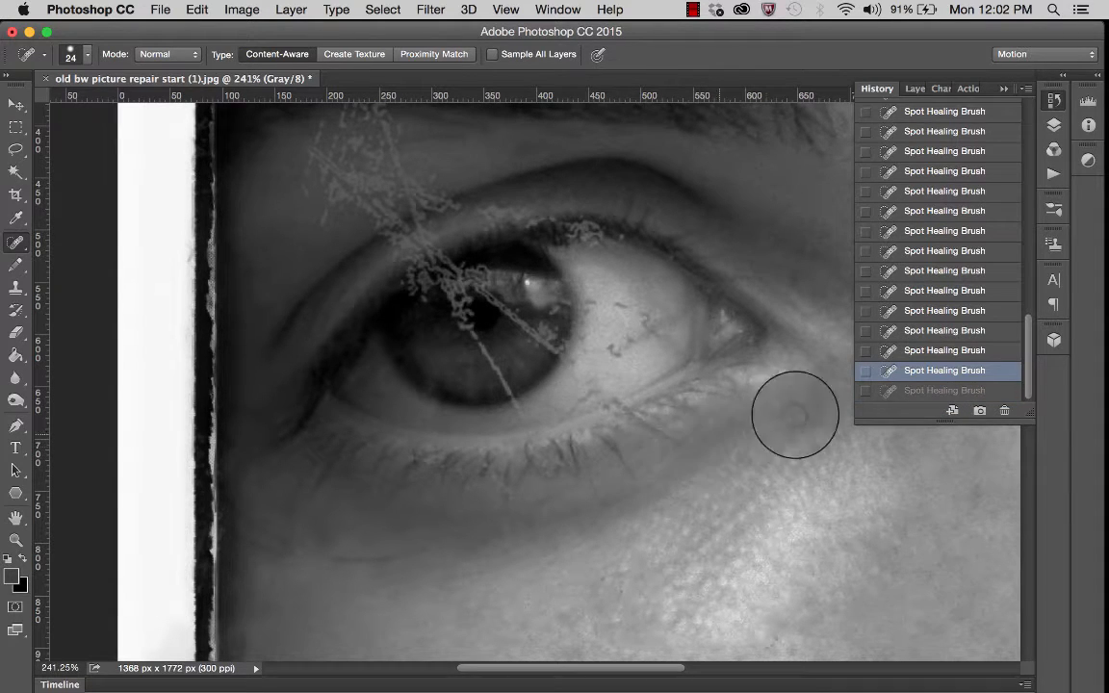
left_click(920, 352)
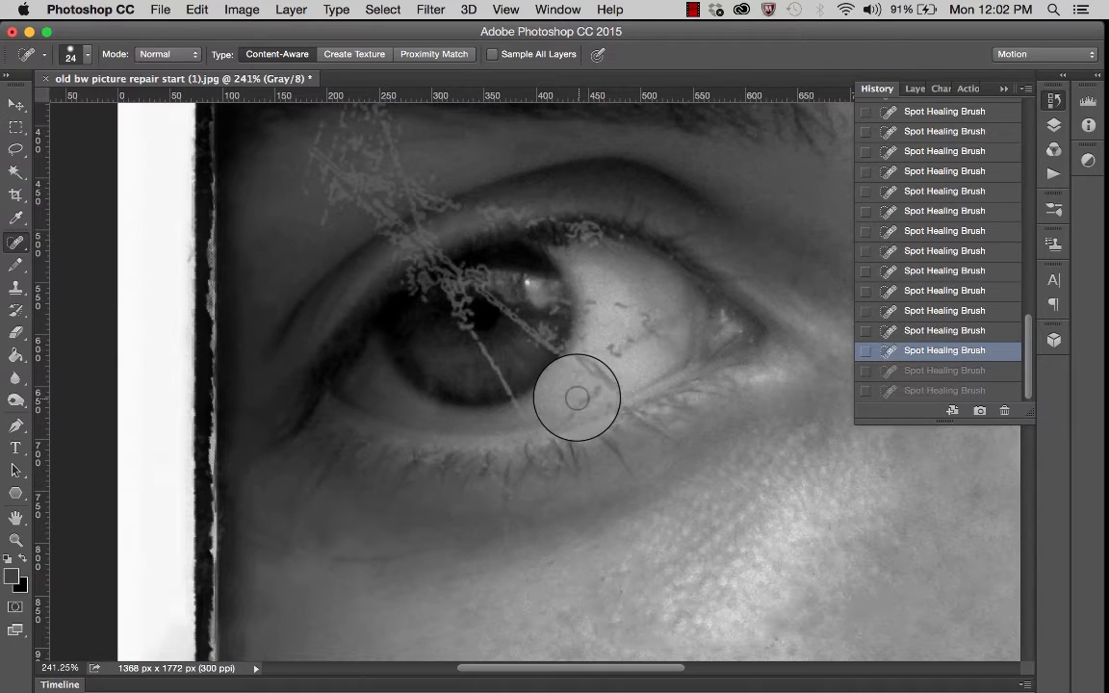
- Heal the thin scratch running down through the lower iris, and undo the extra healing stroke beside the pupil
mouse_move(482, 332)
left_mouse_down()
mouse_move(500, 426)
mouse_move(520, 416)
mouse_move(502, 372)
mouse_move(447, 322)
mouse_move(502, 377)
left_mouse_up()
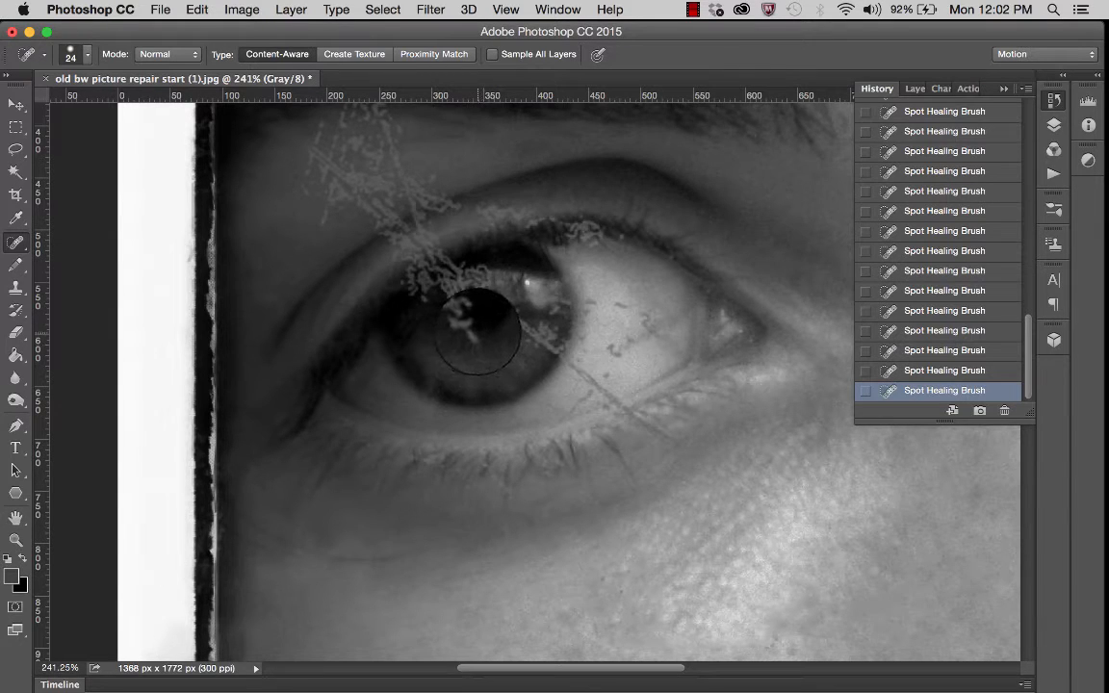
mouse_move(471, 330)
left_mouse_down()
mouse_move(515, 341)
mouse_move(487, 359)
mouse_move(499, 348)
mouse_move(476, 330)
left_mouse_up()
key("super+z")
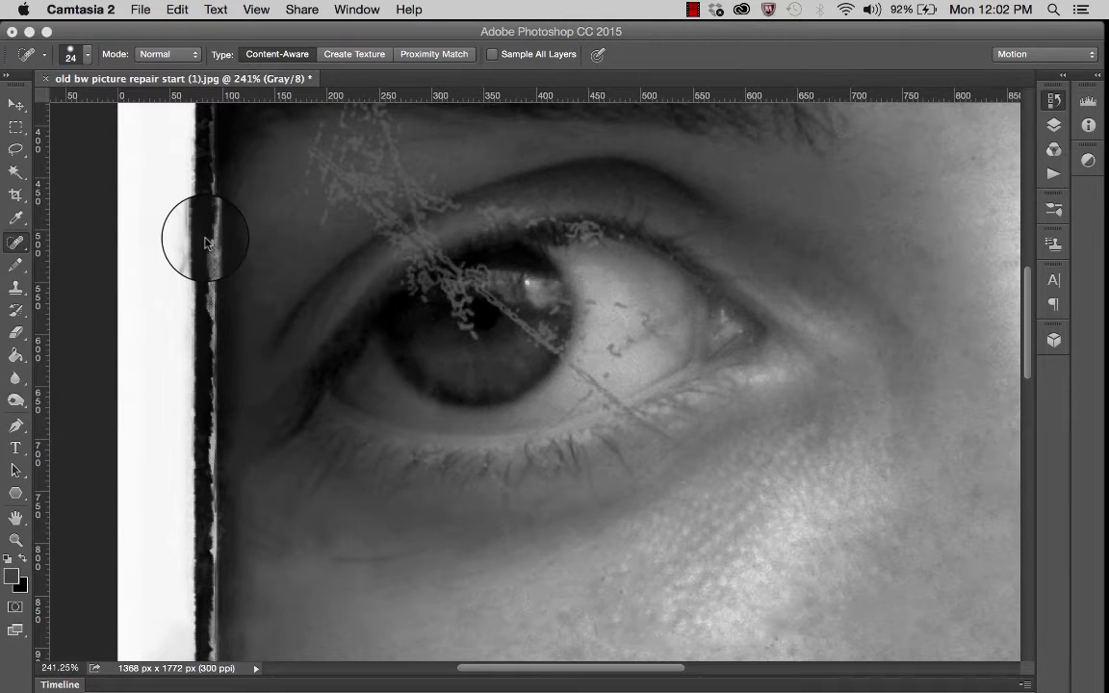
- Patch the damaged spots around the pupil with the content-aware Patch Tool, and clear the selection
mouse_move(15, 238)
left_mouse_down()
mouse_move(73, 231)
mouse_move(77, 274)
left_mouse_up()
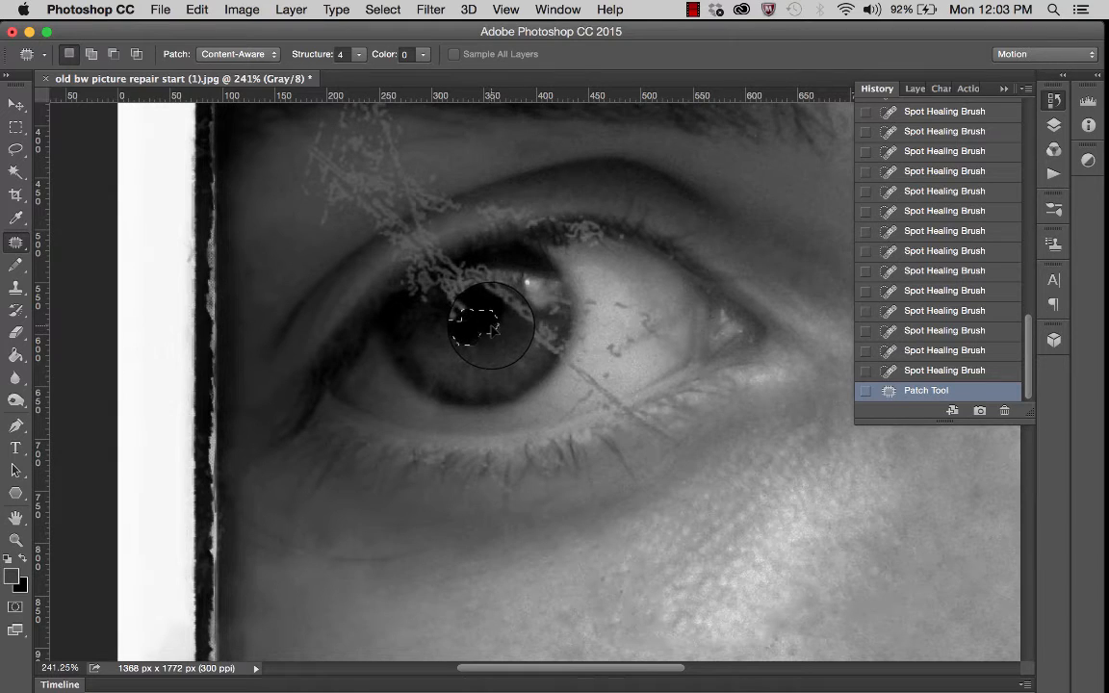
left_click_drag(493, 329, 491, 328)
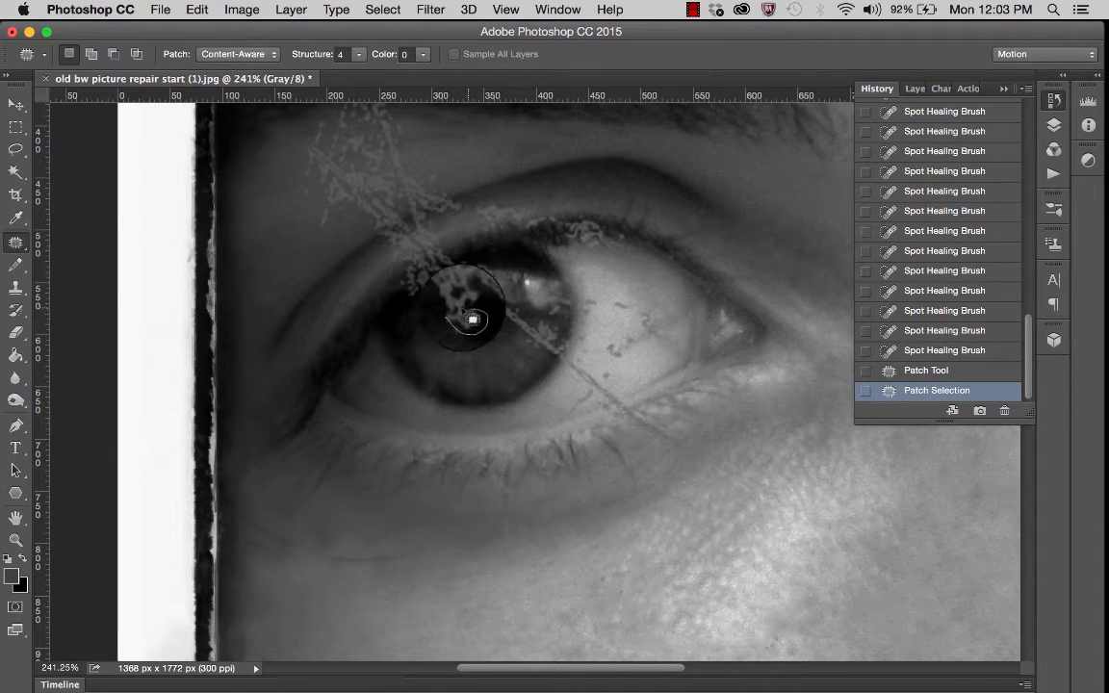
left_click_drag(461, 325, 477, 315)
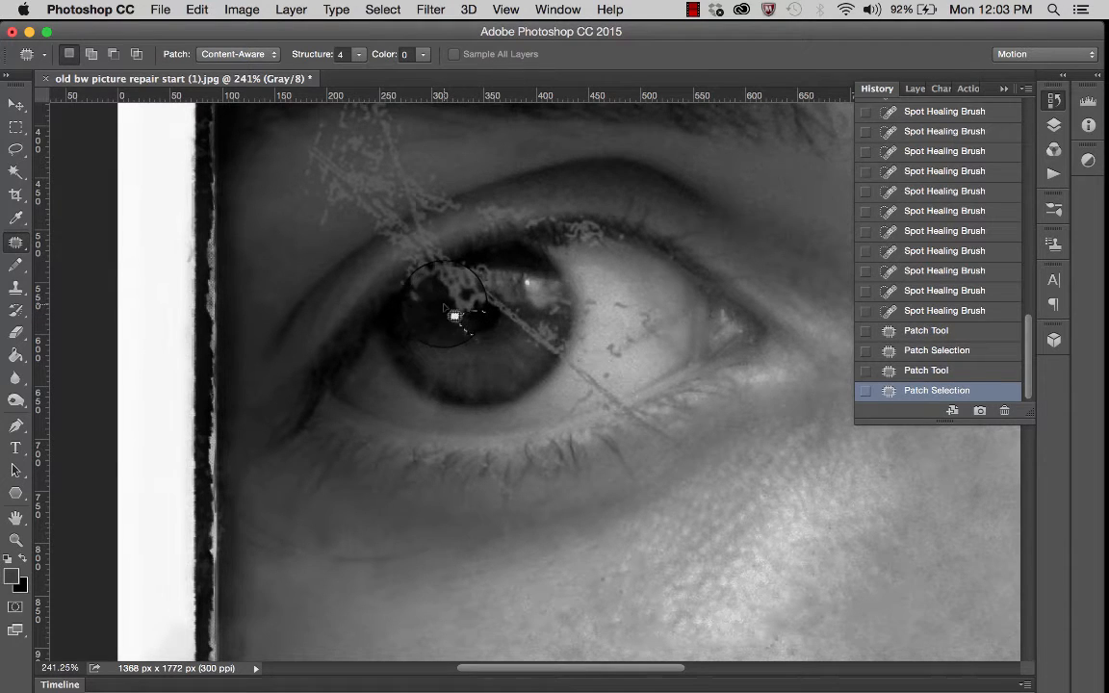
key("super+d")
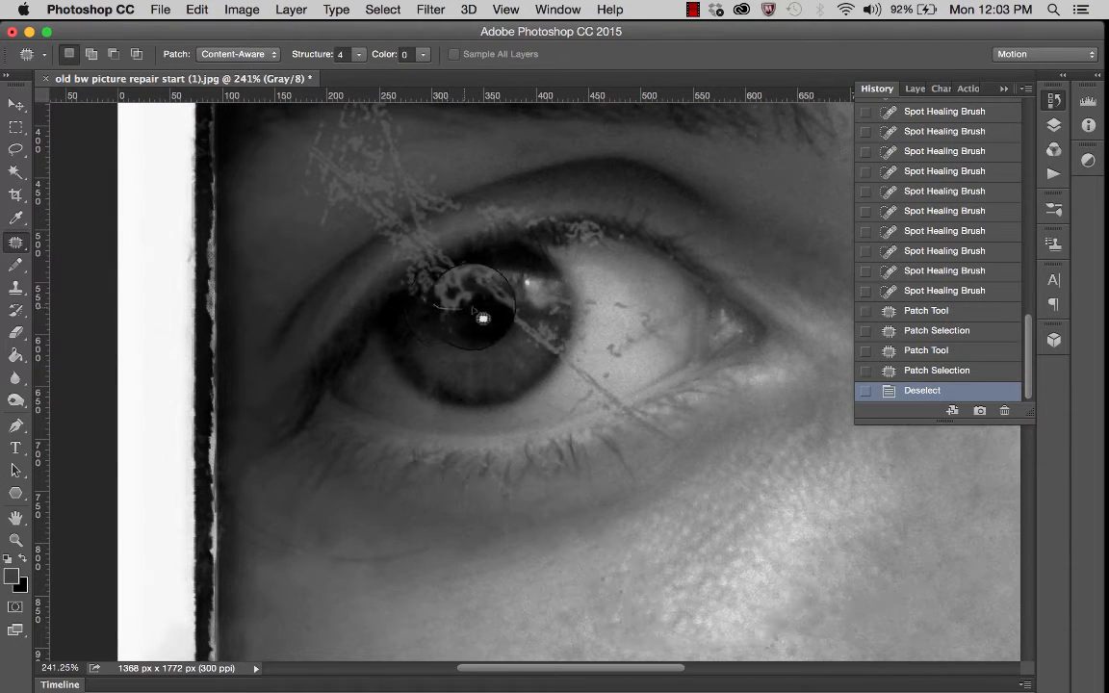
left_click_drag(457, 315, 491, 327)
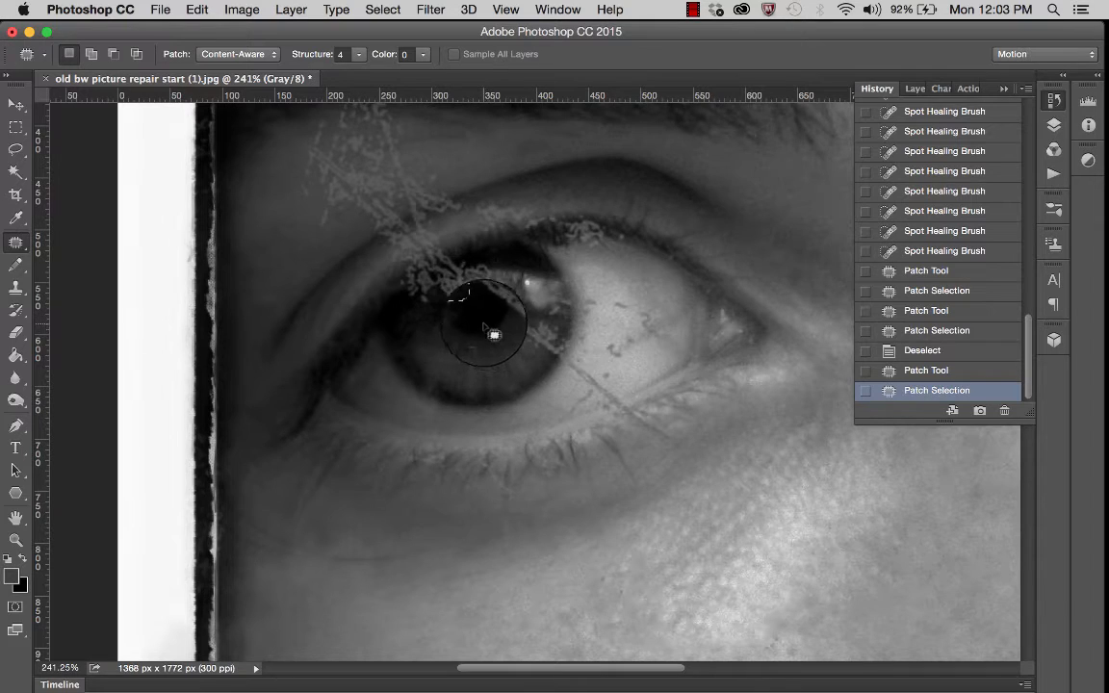
key("super+d")
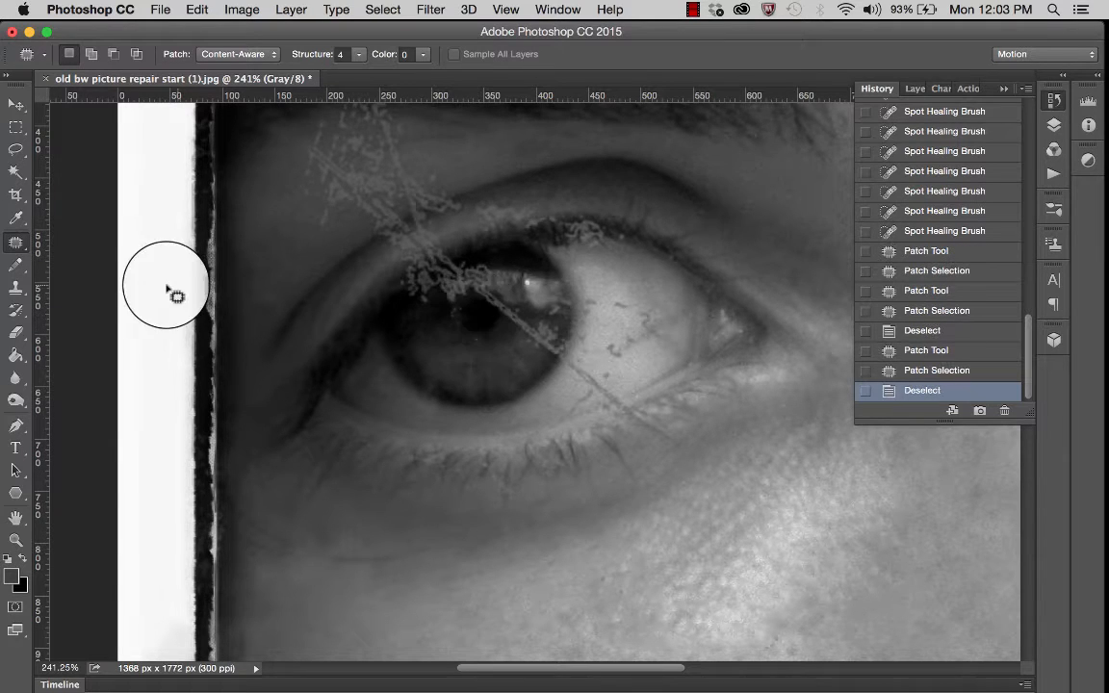
- Use the Spot Healing Brush to touch up the remaining marks on the pupil and the iris around it
right_click(25, 245)
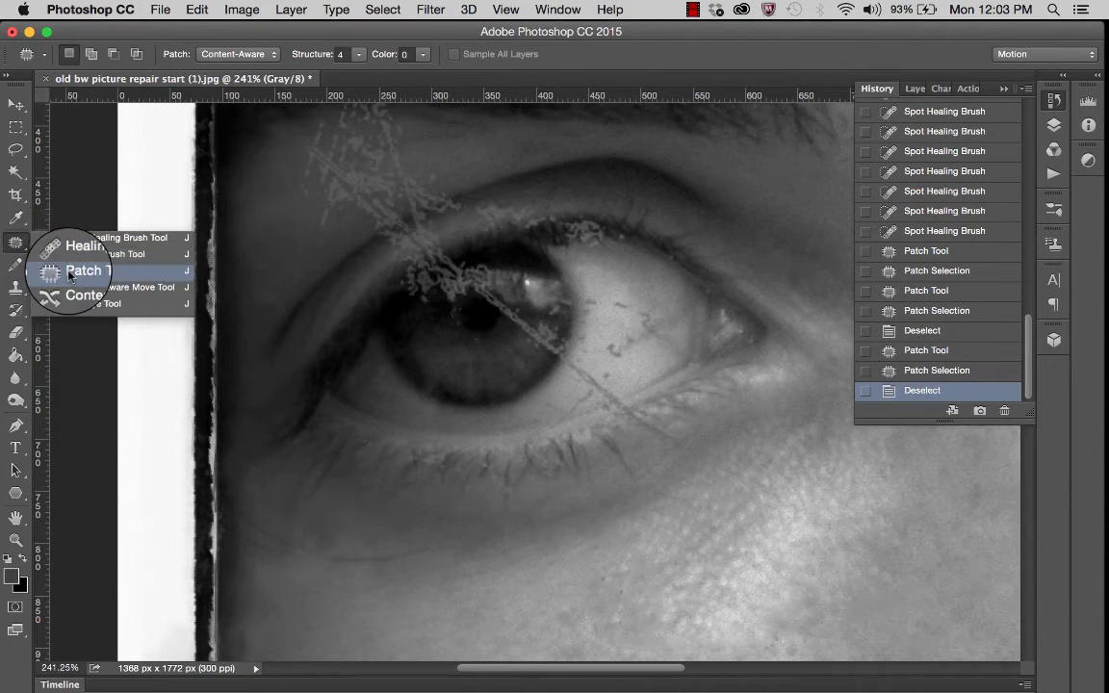
left_click(76, 231)
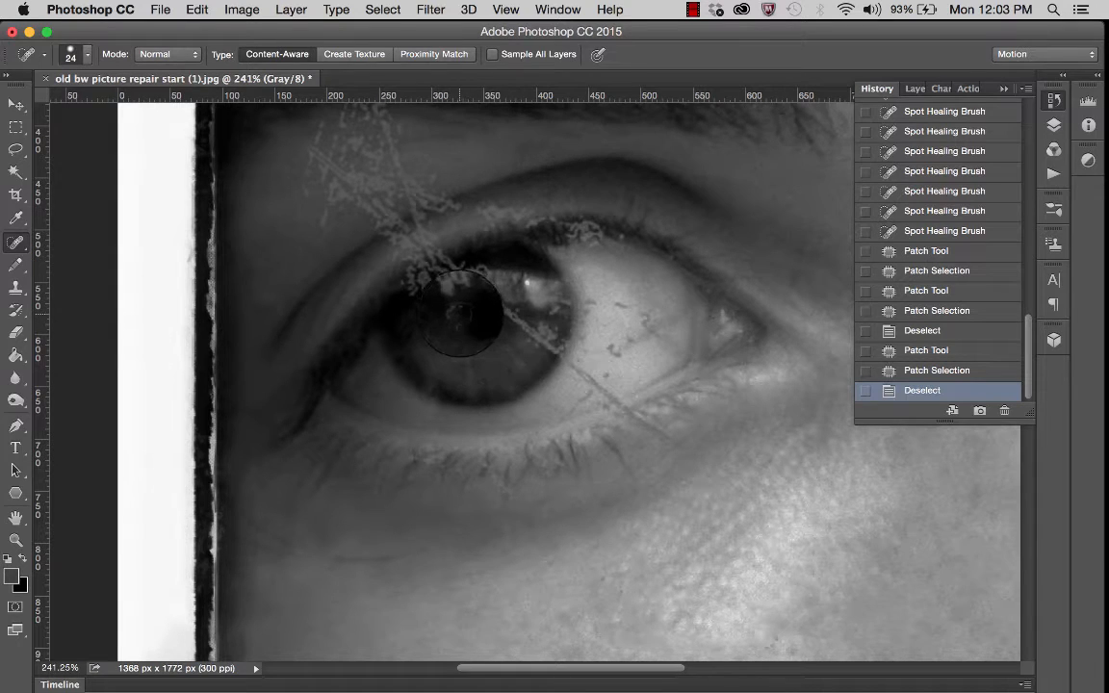
left_click(459, 313)
left_click(463, 321)
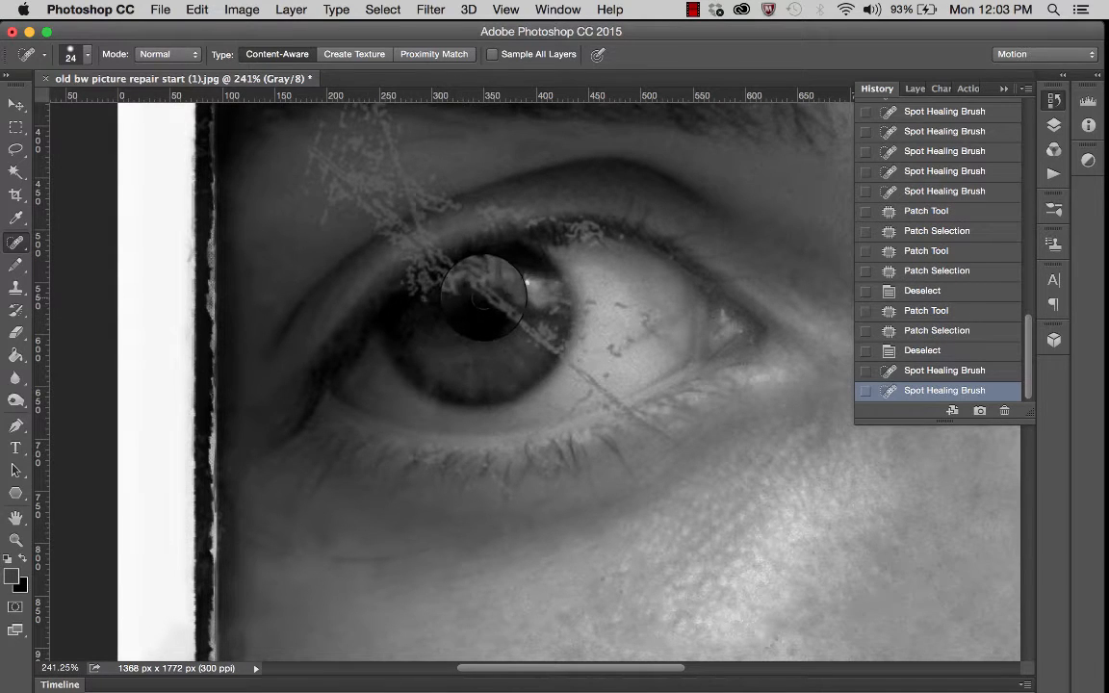
left_click(484, 298)
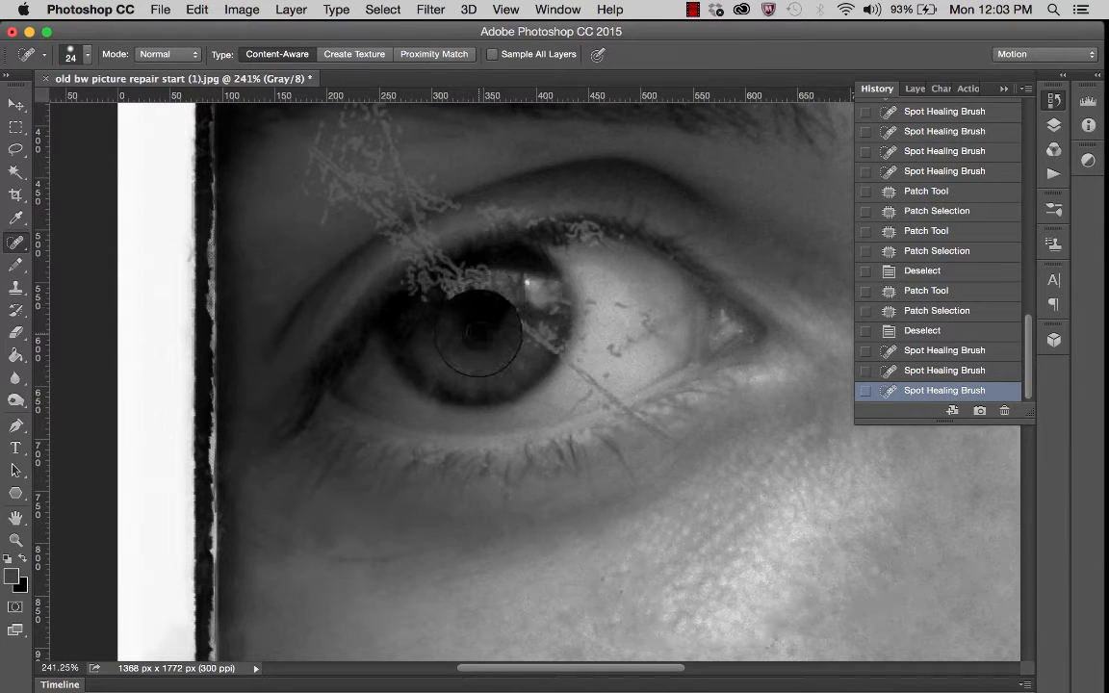
left_click(477, 333)
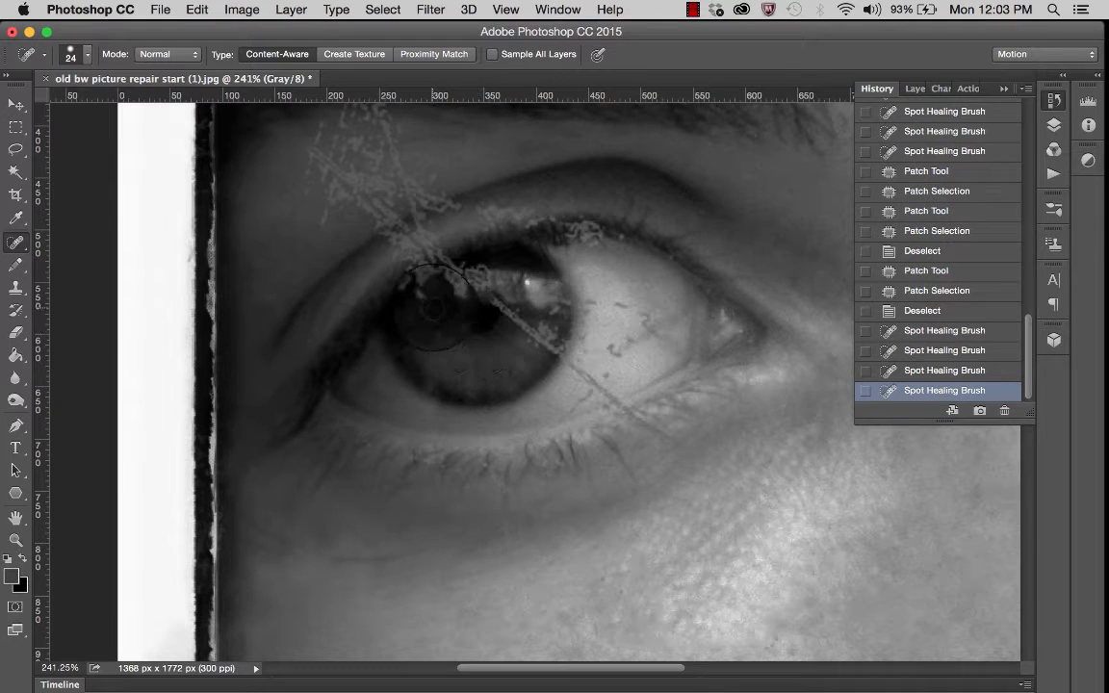
left_click(532, 343)
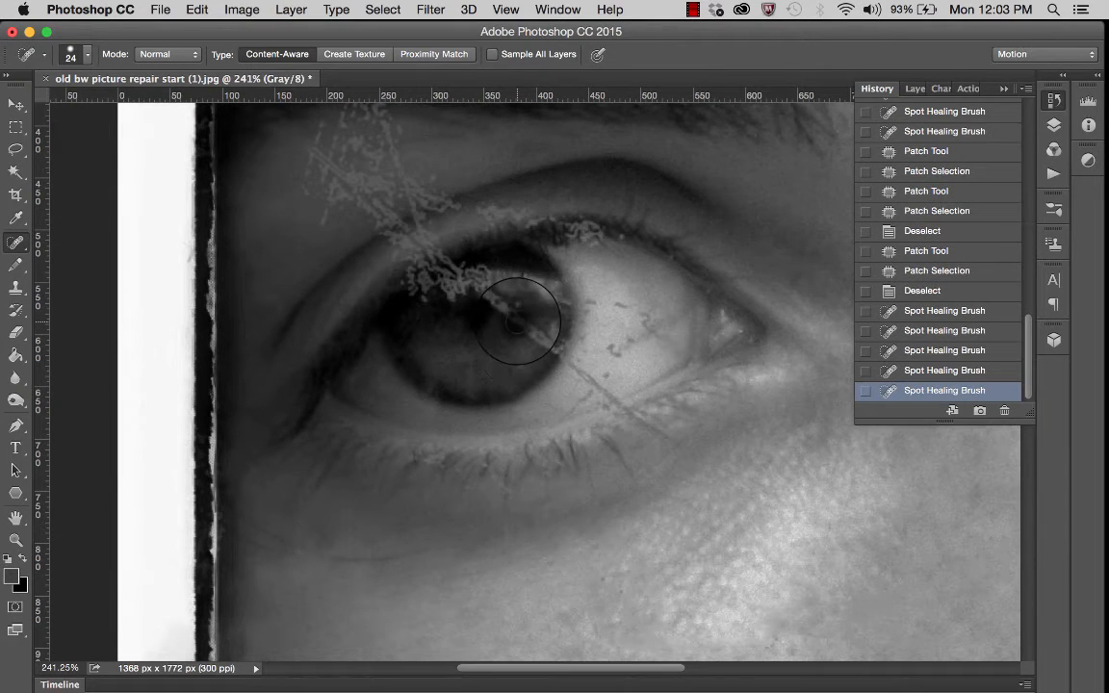
- Heal the diagonal scratch from the pupil across the iris to its border with the white of the eye
mouse_move(493, 299)
left_mouse_down()
mouse_move(545, 346)
mouse_move(530, 335)
left_mouse_up()
left_click(531, 335)
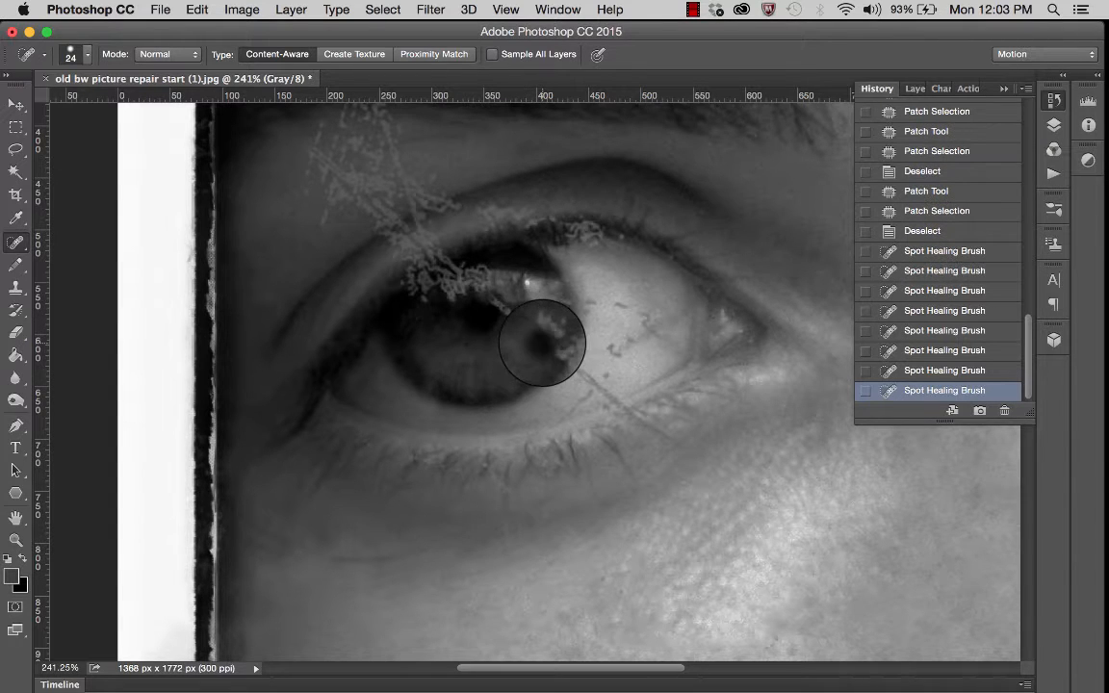
left_click(542, 342)
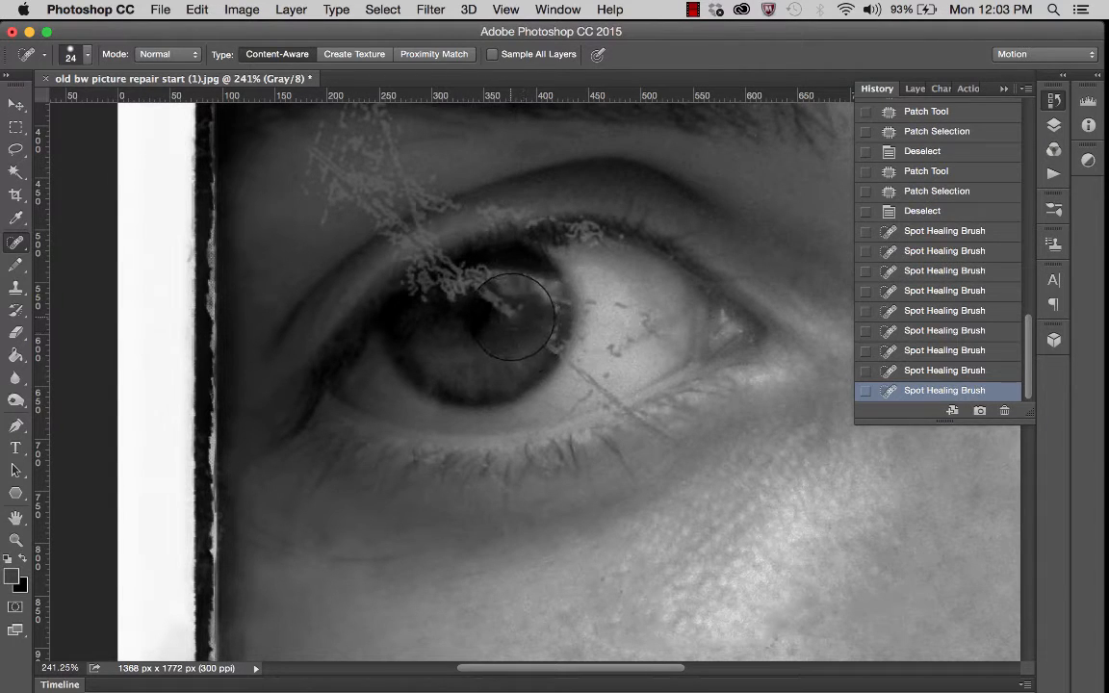
left_click(511, 313)
left_click(517, 308)
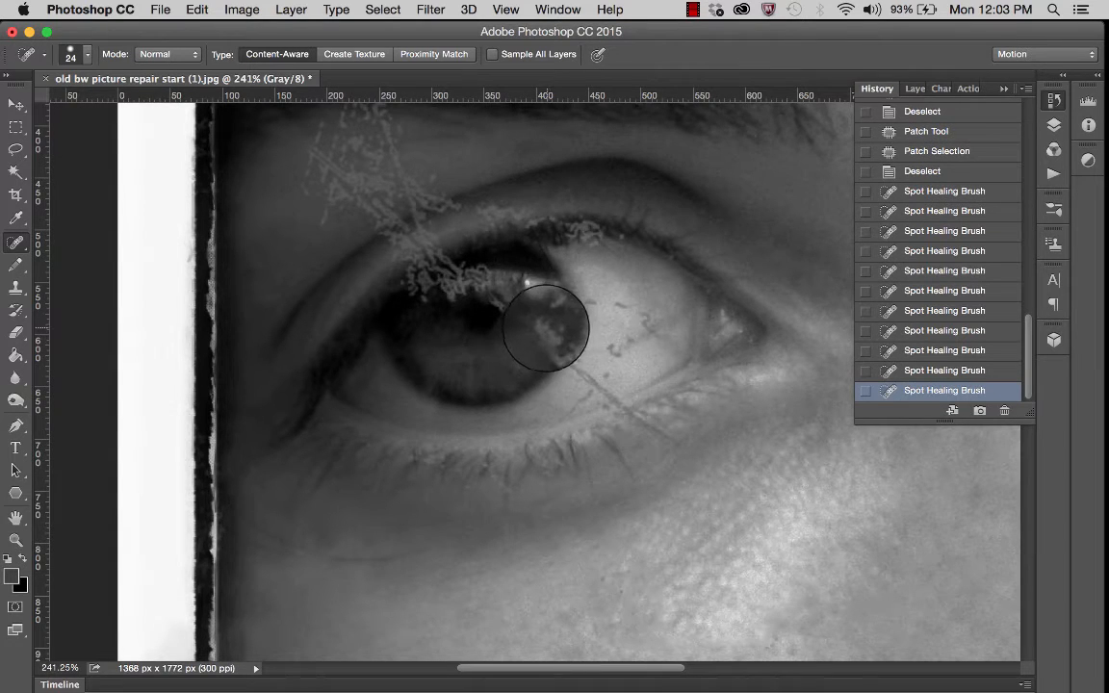
left_click(540, 326)
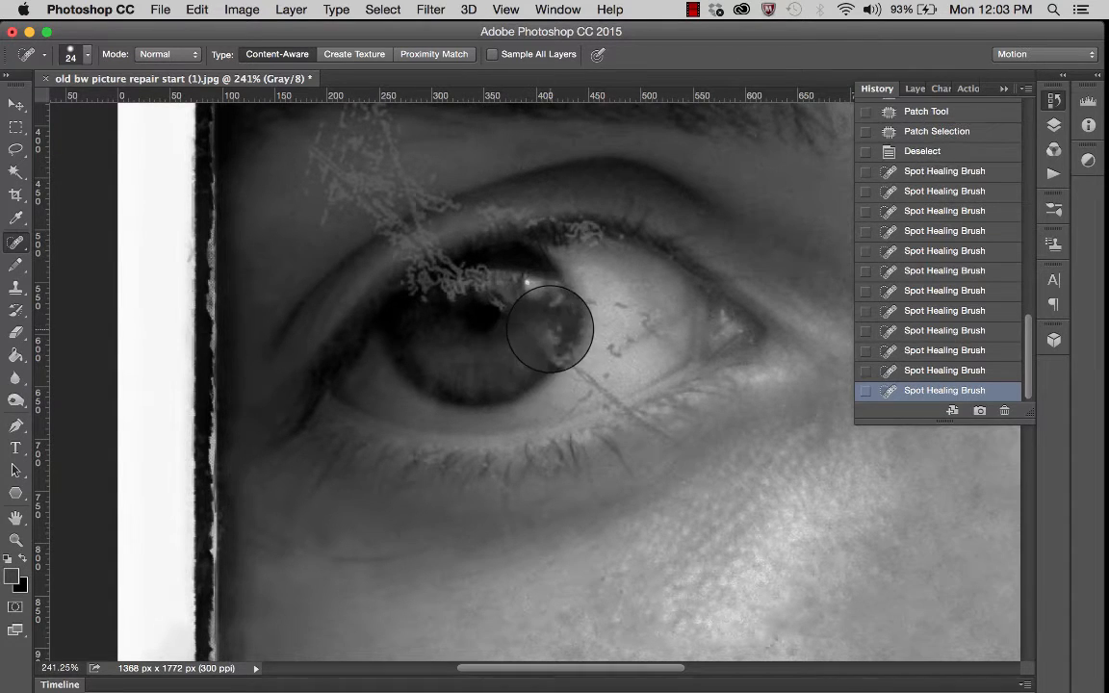
left_click(550, 328)
left_click(554, 339)
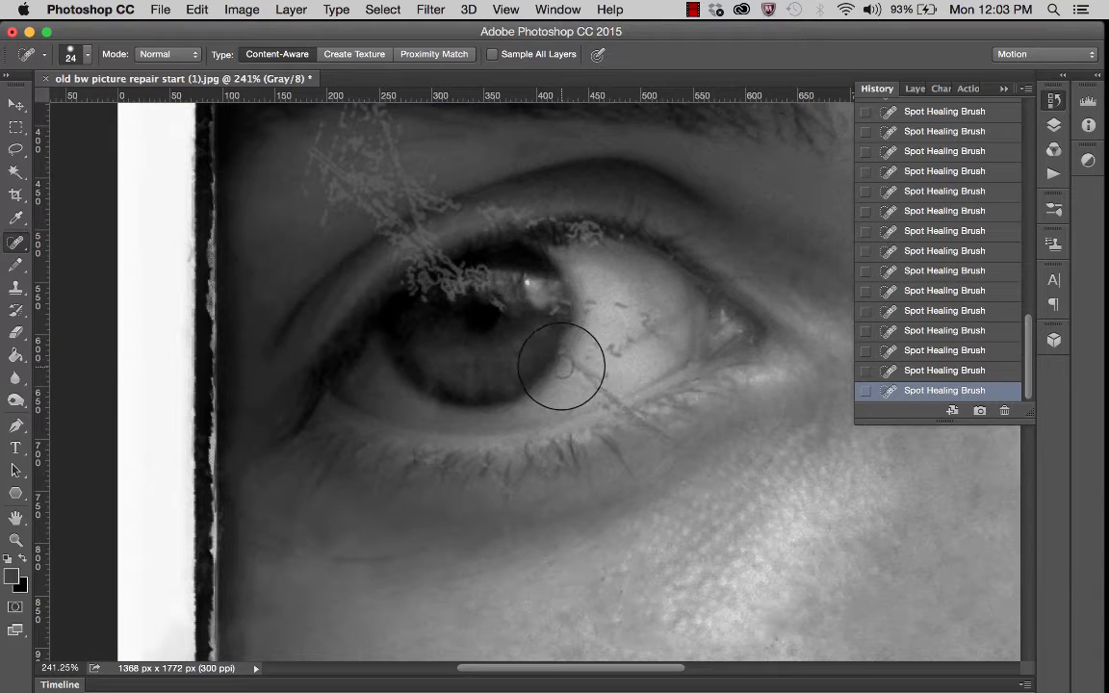
- Step back two healing strokes in the history, and heal the scratch and dark spots on the white of the eye
left_click(922, 351)
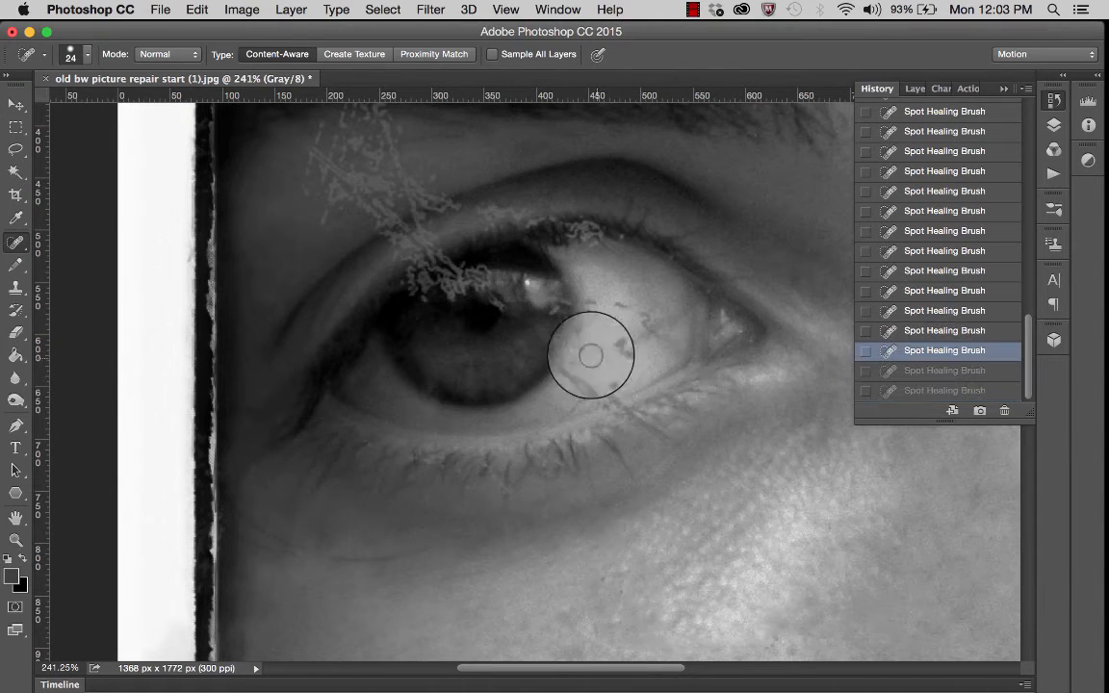
key("super+z")
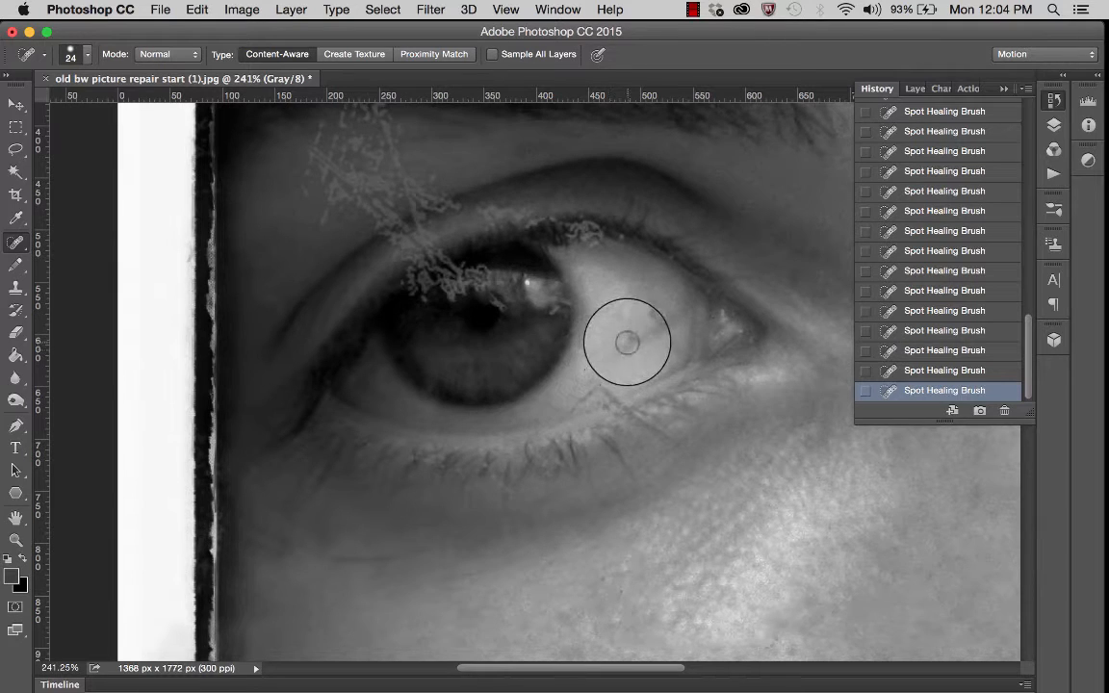
left_click(645, 319)
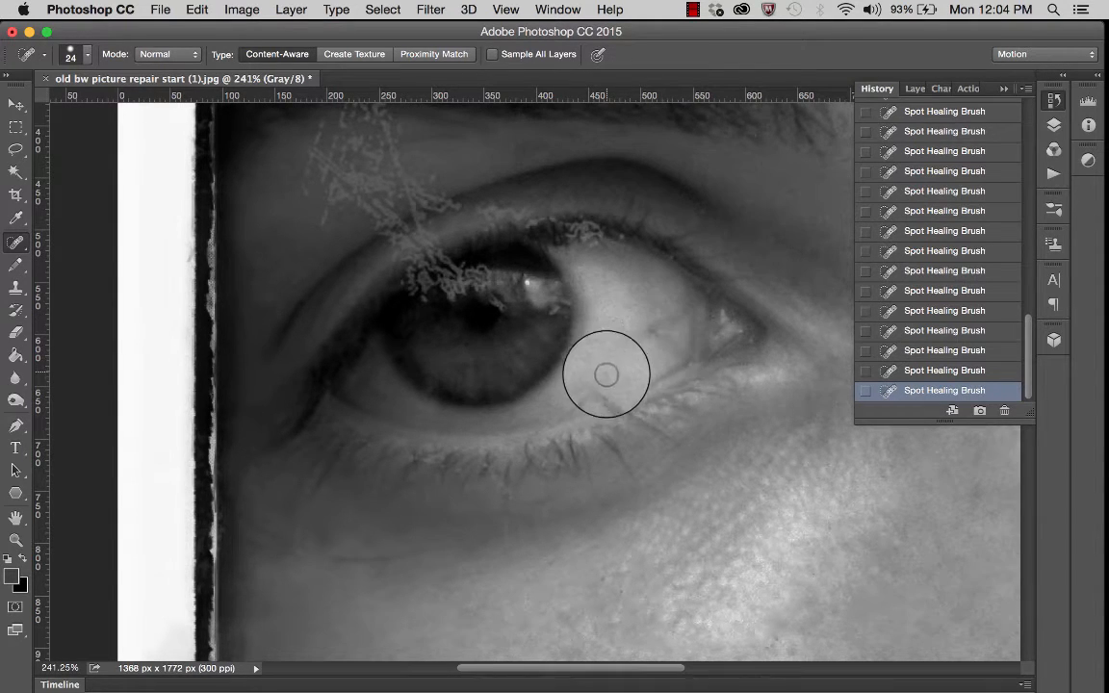
left_click(587, 397)
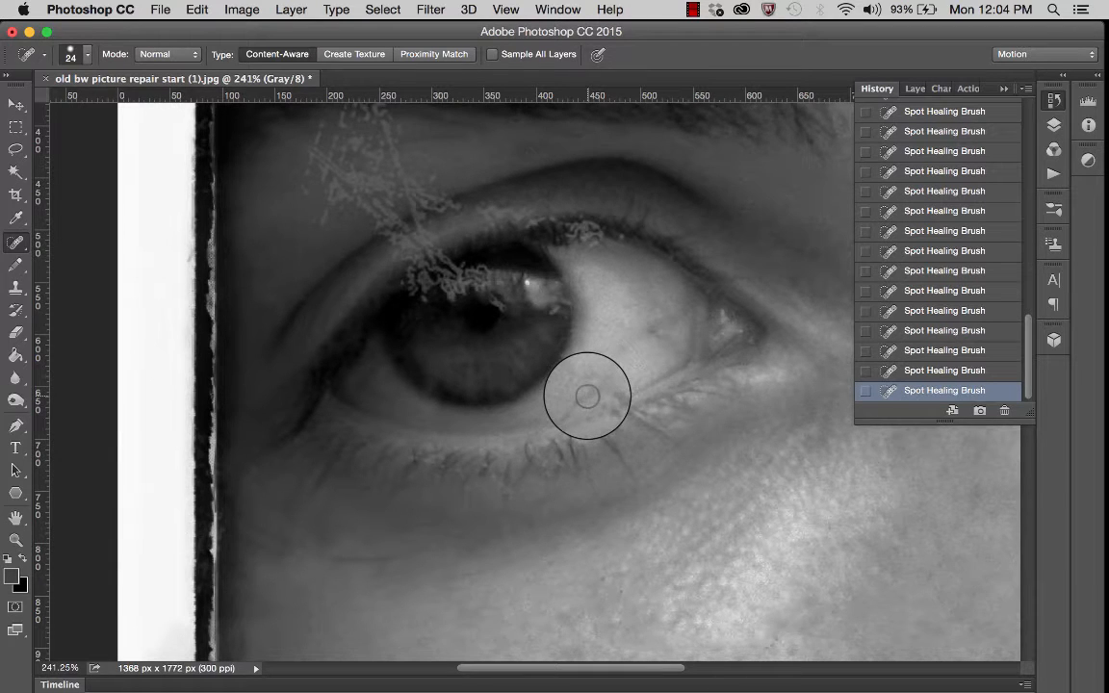
left_click(650, 302)
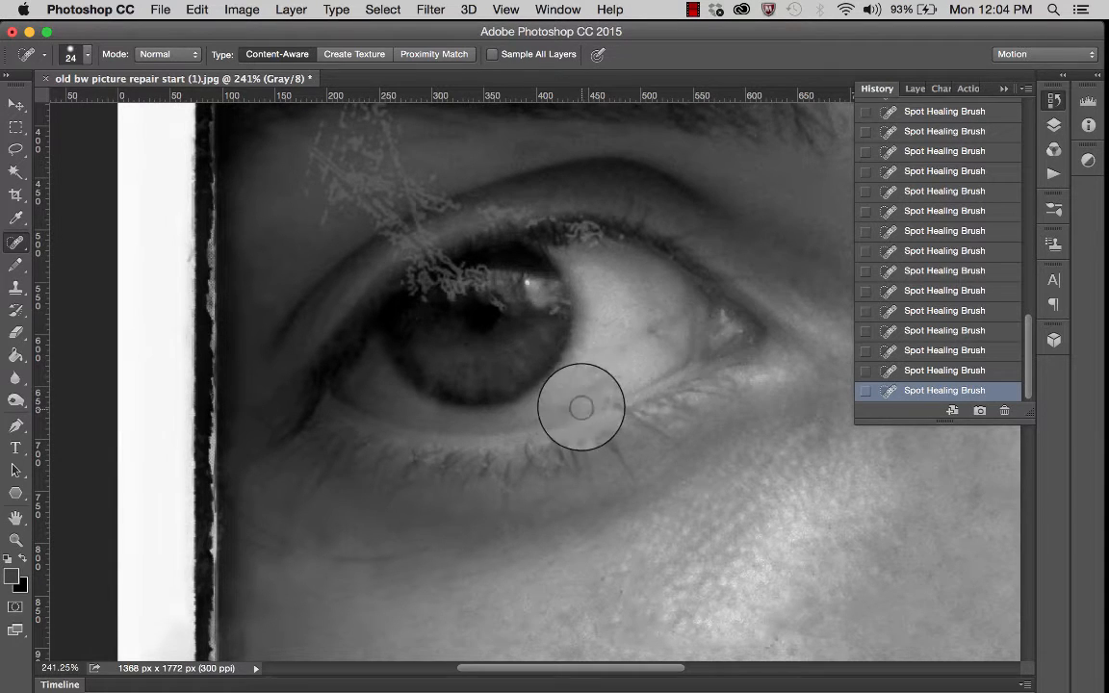
- Heal the remaining light marks on the iris, its highlight and the outer scratch beside the pupil with the Spot Healing Brush
left_click_drag(587, 318, 556, 298)
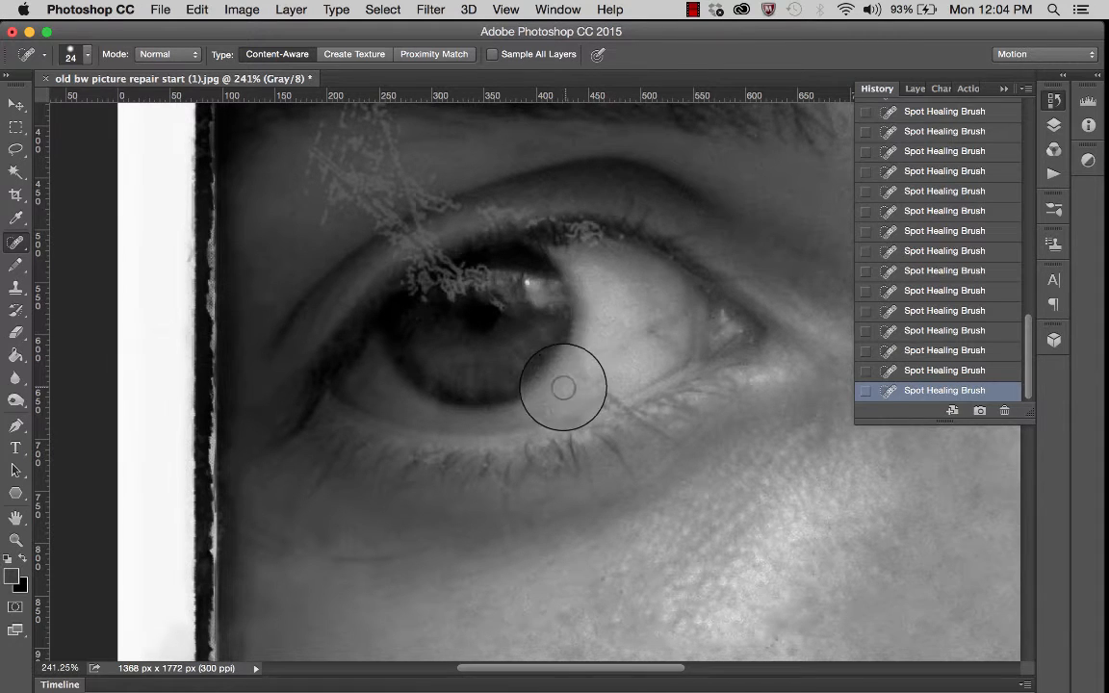
left_click(496, 310)
left_click(490, 296)
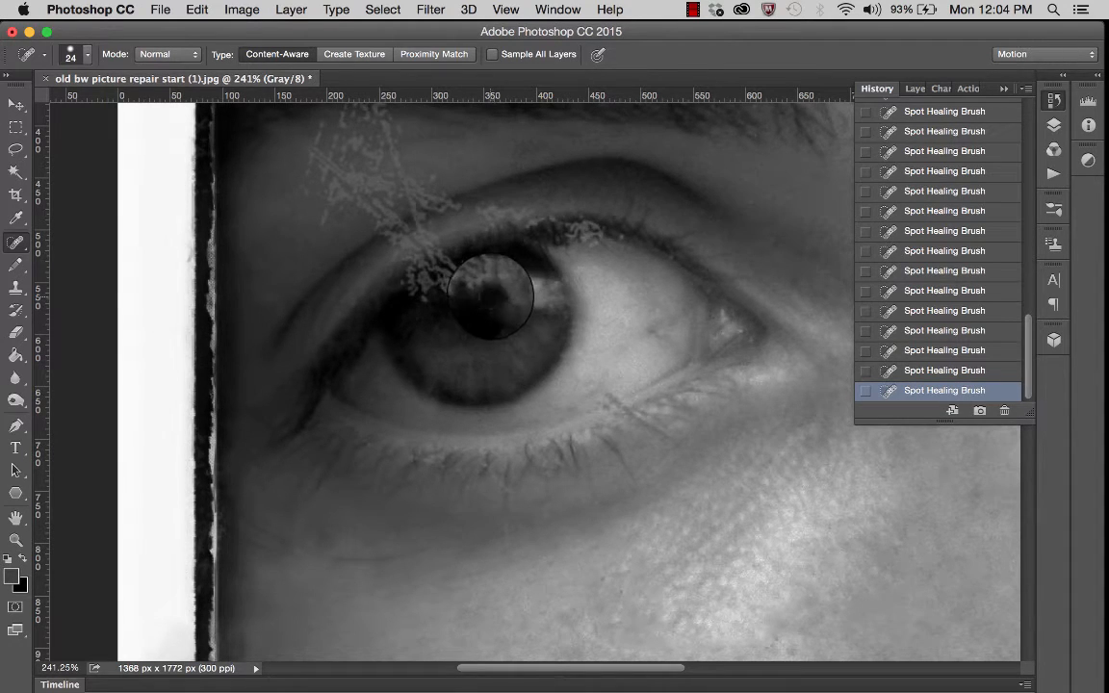
mouse_move(532, 362)
left_mouse_down()
mouse_move(448, 284)
mouse_move(454, 296)
mouse_move(410, 289)
mouse_move(427, 285)
mouse_move(395, 296)
mouse_move(416, 310)
left_mouse_up()
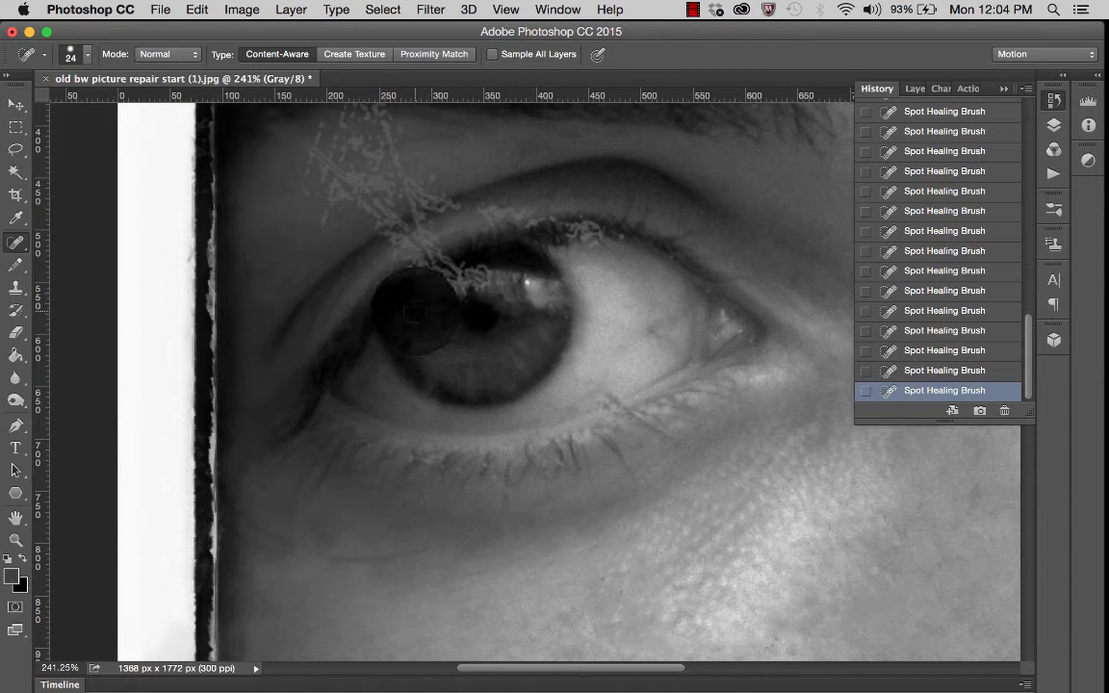
- Try spot healing the damage where the upper lash line meets the white of the eye, and step back in the history
mouse_move(619, 245)
left_mouse_down()
mouse_move(594, 222)
mouse_move(564, 247)
left_mouse_up()
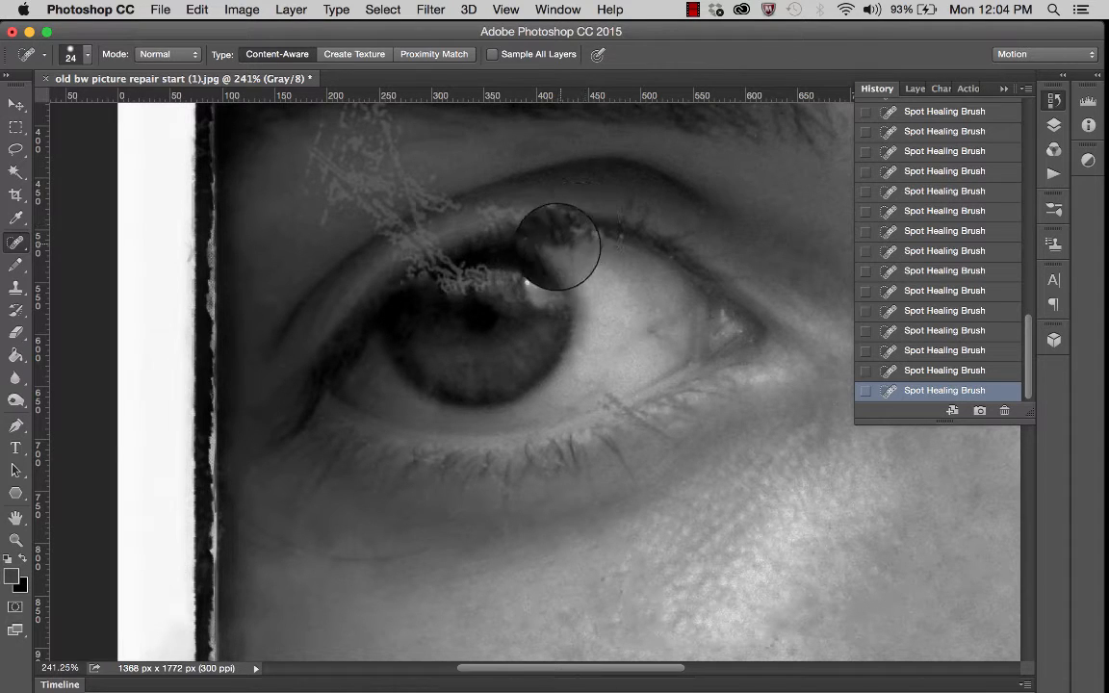
left_click(915, 351)
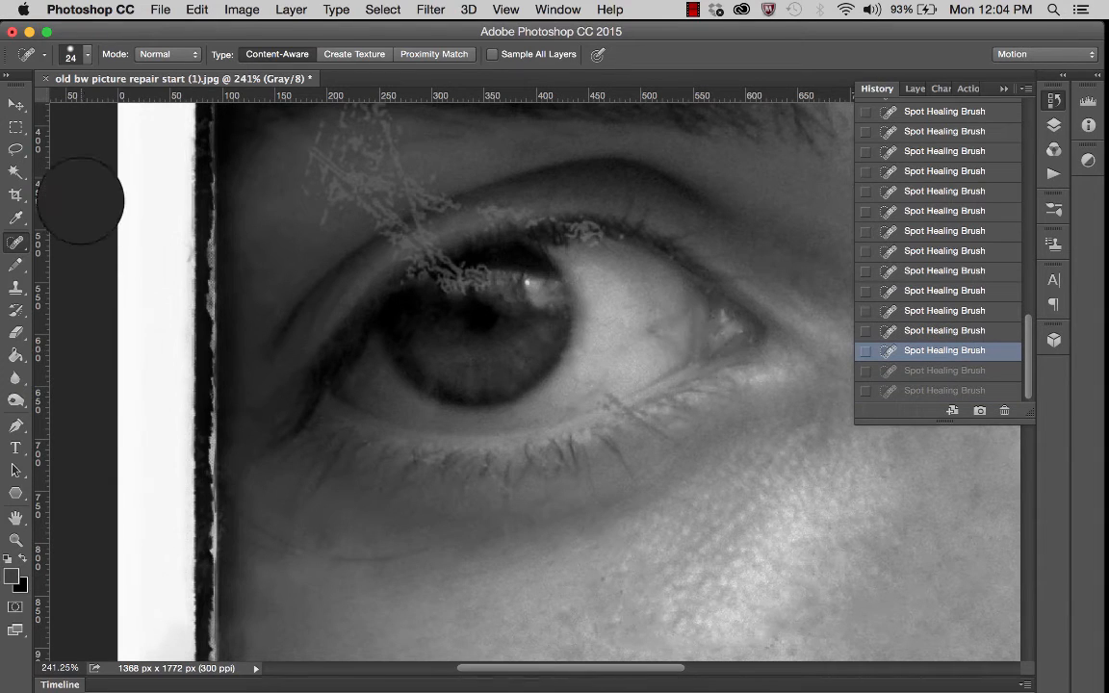
- Try a Content-Aware fill on a lassoed area of the damaged upper lash line above the white, and step back to before the lasso selection
left_click(16, 150)
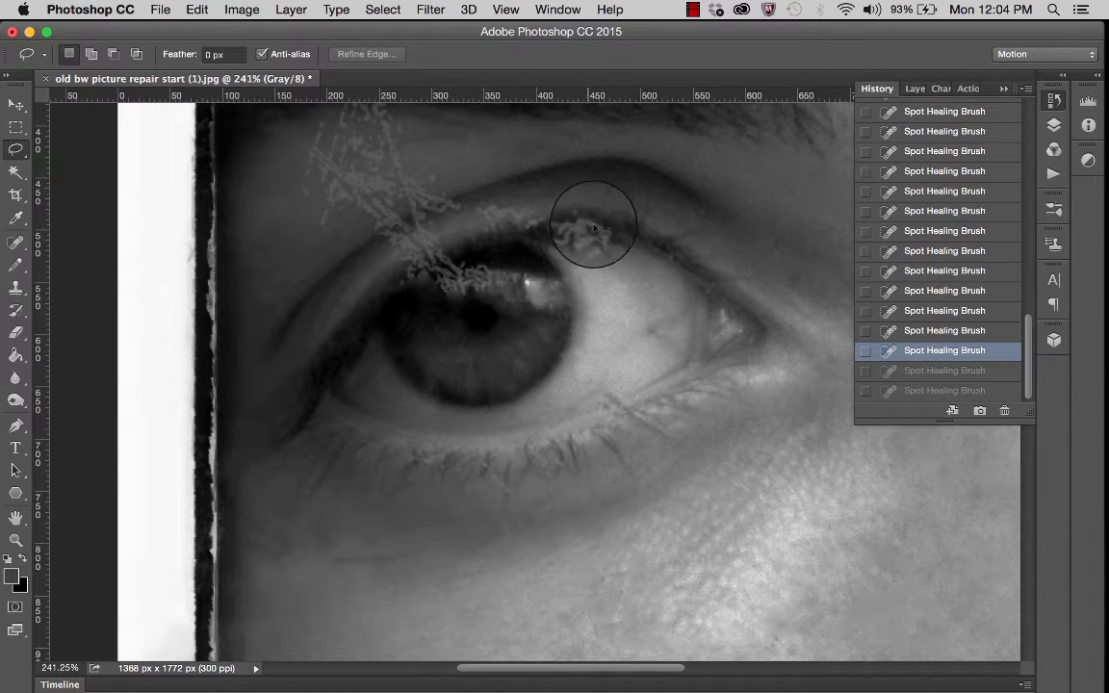
mouse_move(599, 224)
left_mouse_down()
mouse_move(574, 215)
mouse_move(562, 228)
mouse_move(595, 249)
mouse_move(610, 234)
mouse_move(577, 217)
left_mouse_up()
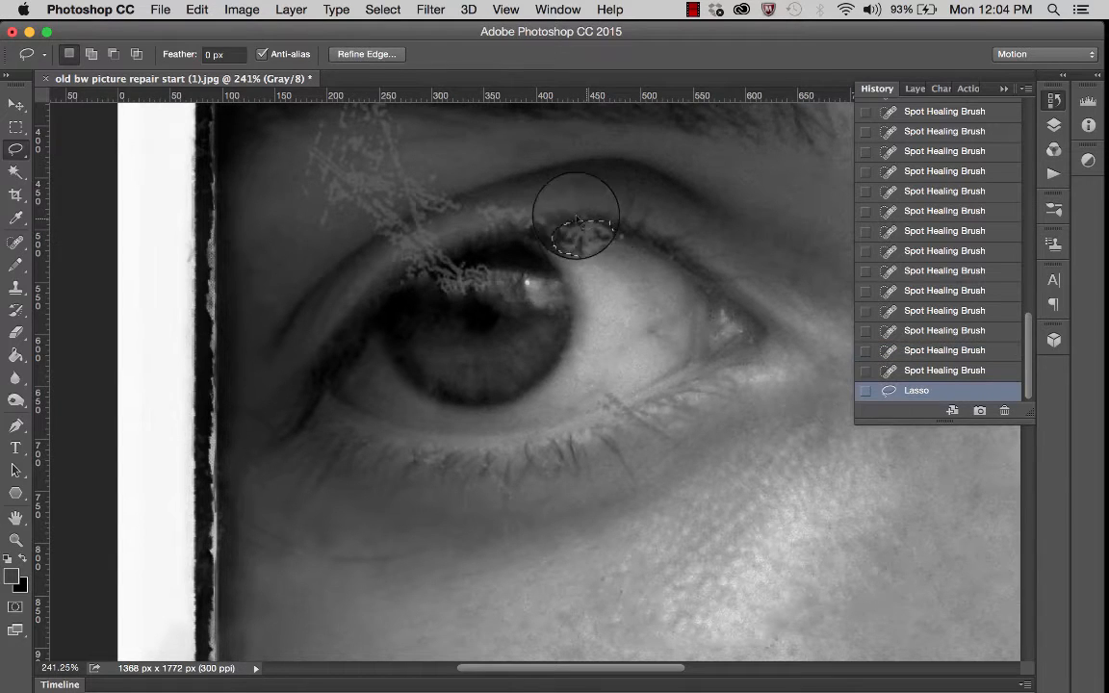
left_click(196, 9)
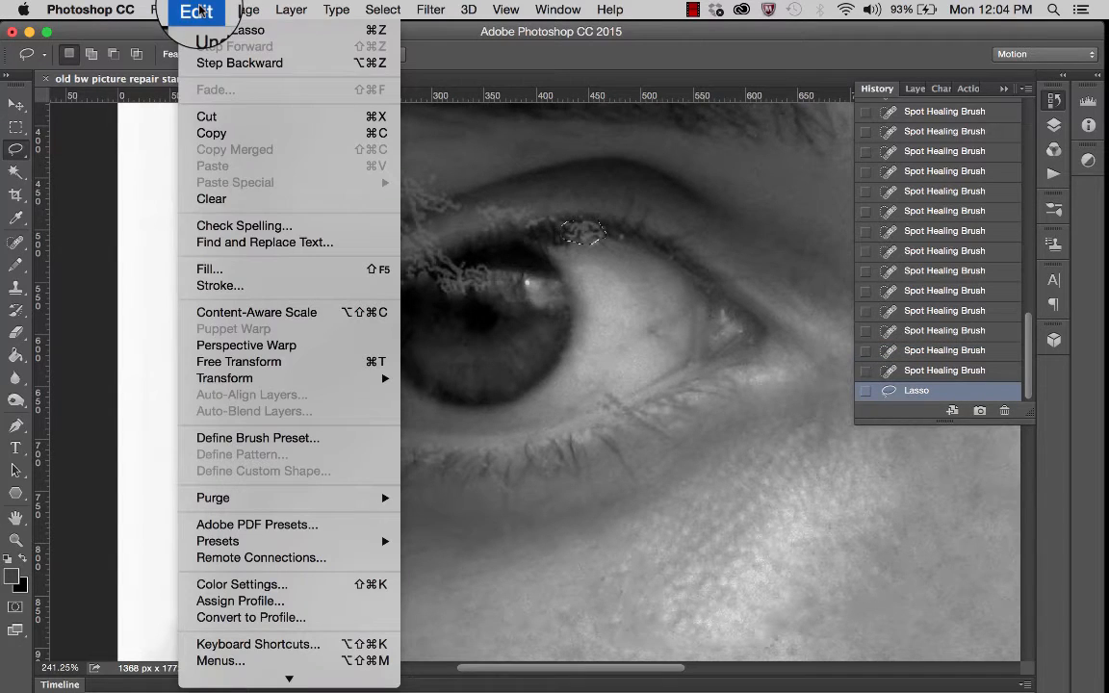
left_click(236, 273)
left_click_drag(595, 185, 848, 458)
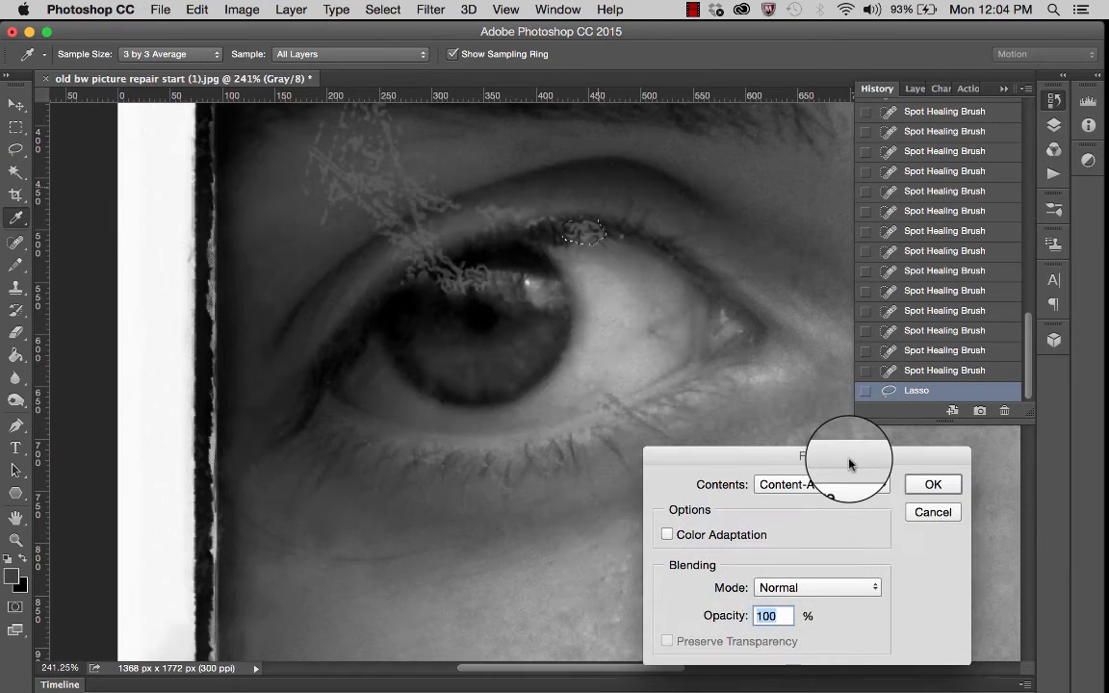
left_click(845, 487)
left_click(845, 489)
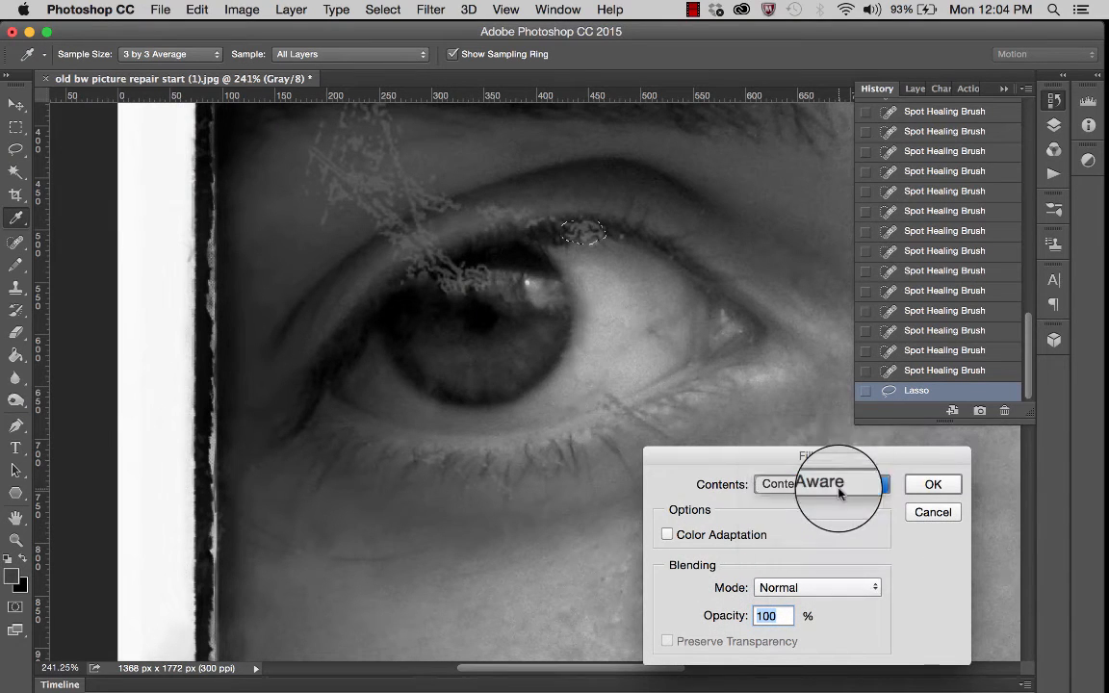
left_click(932, 485)
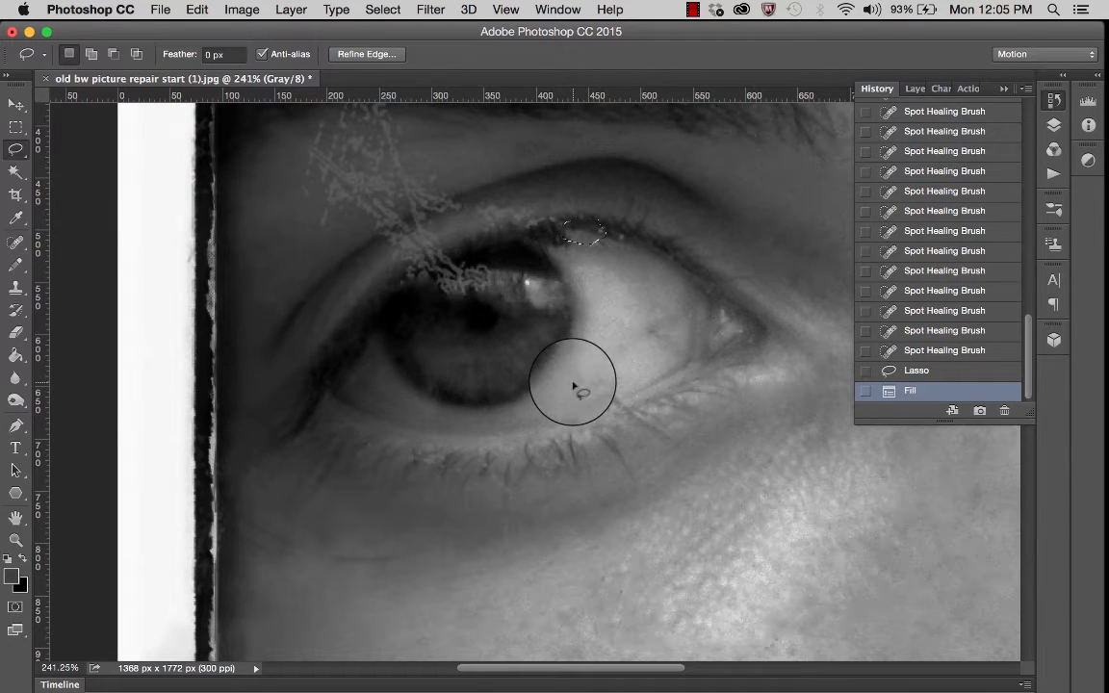
key("super+d")
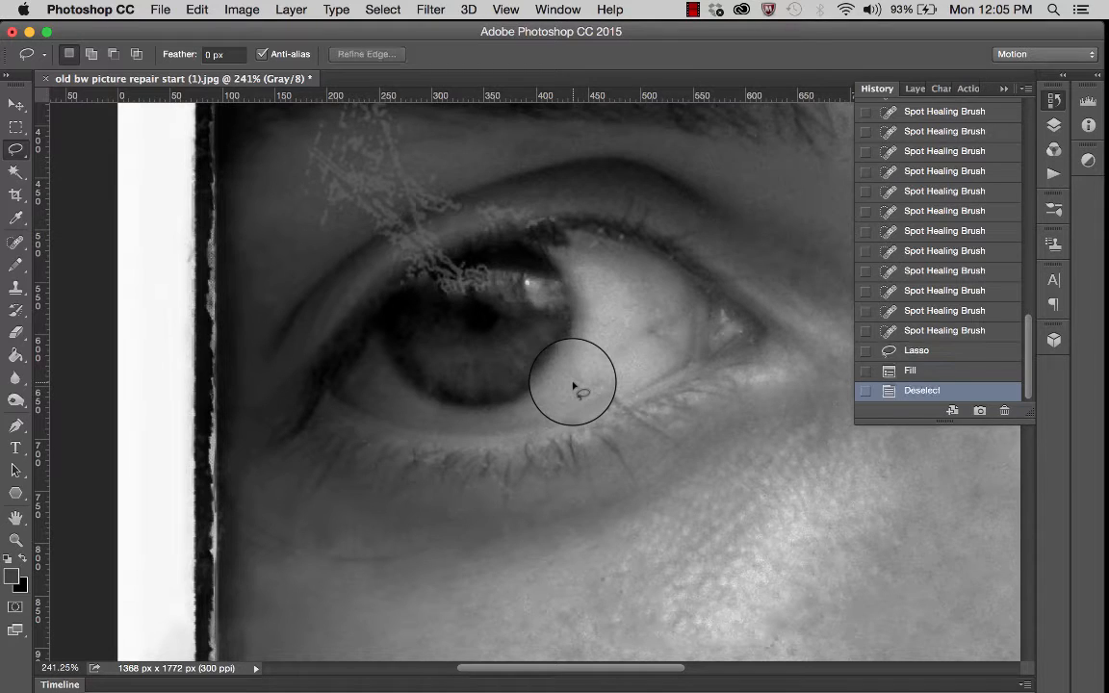
left_click(918, 348)
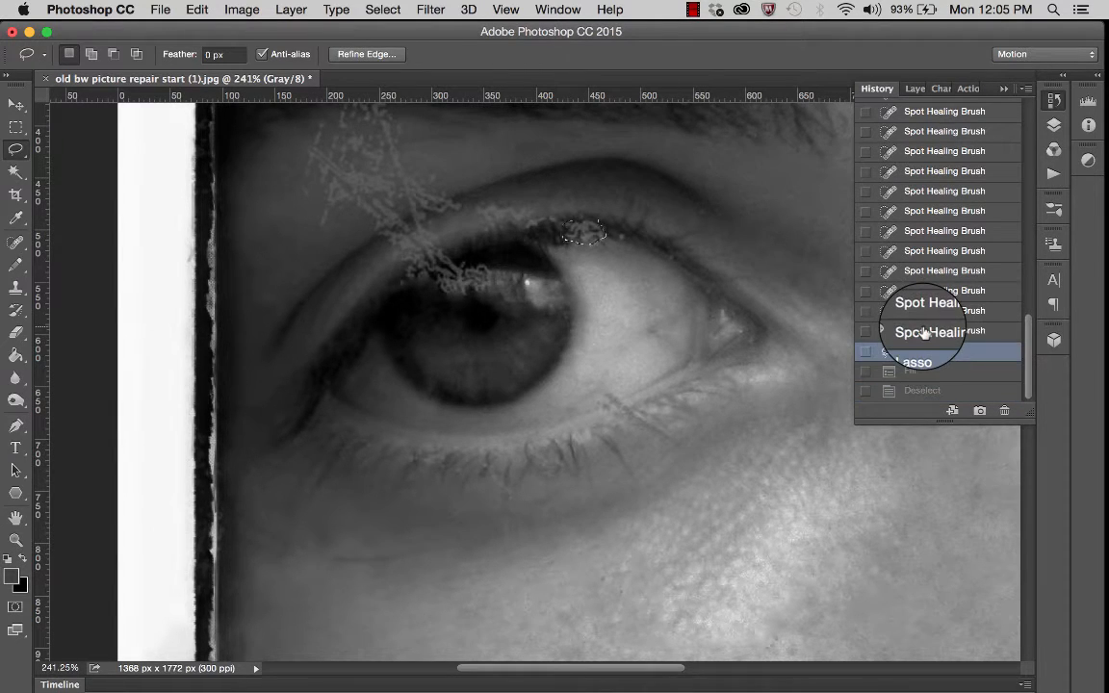
left_click(923, 332)
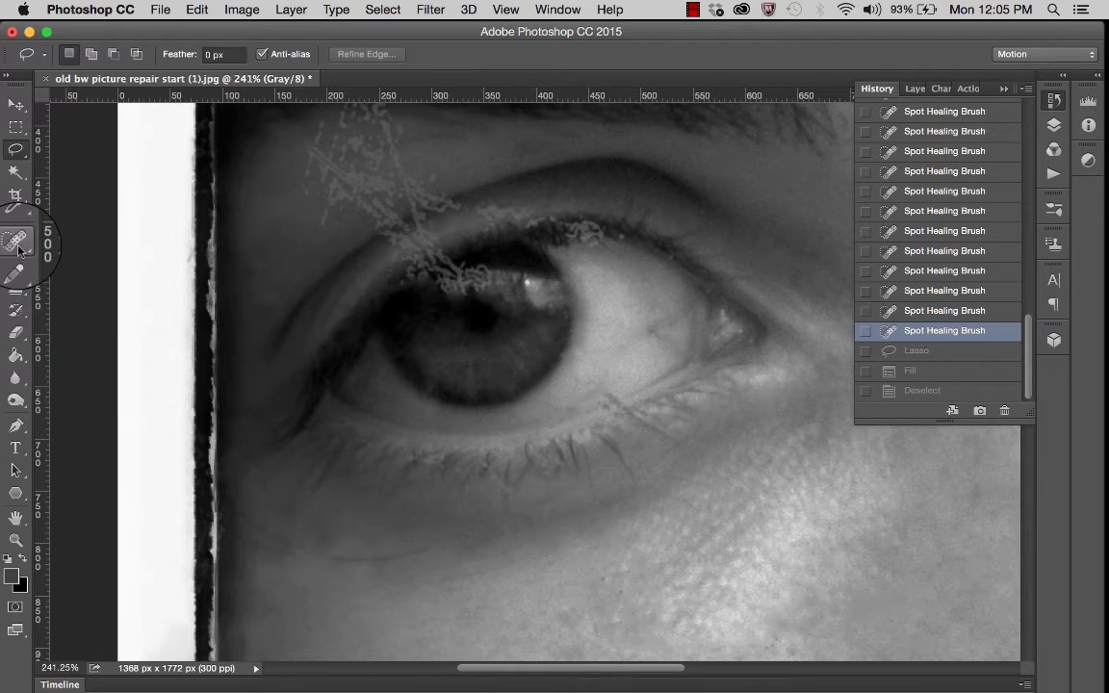
- Patch the damaged upper lash line above the white and the scratched eyelid above the iris with the content-aware Patch Tool, clearing each selection
left_click_drag(18, 249, 88, 270)
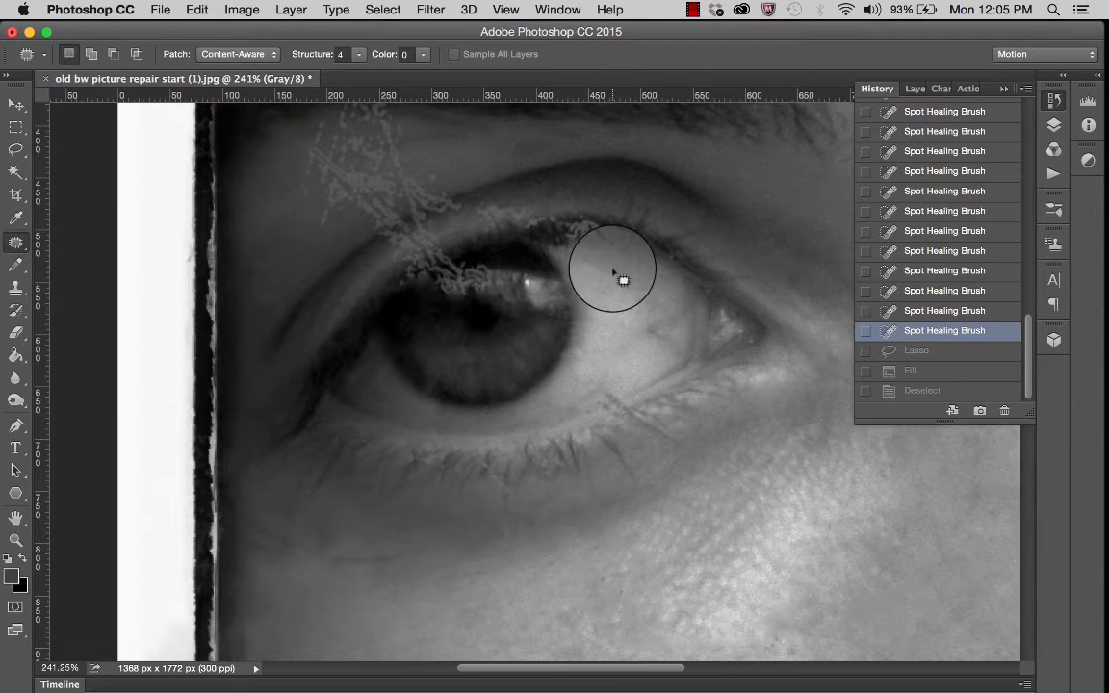
mouse_move(570, 229)
left_mouse_down()
mouse_move(607, 235)
mouse_move(601, 248)
mouse_move(579, 247)
mouse_move(576, 231)
mouse_move(596, 237)
mouse_move(565, 232)
left_mouse_up()
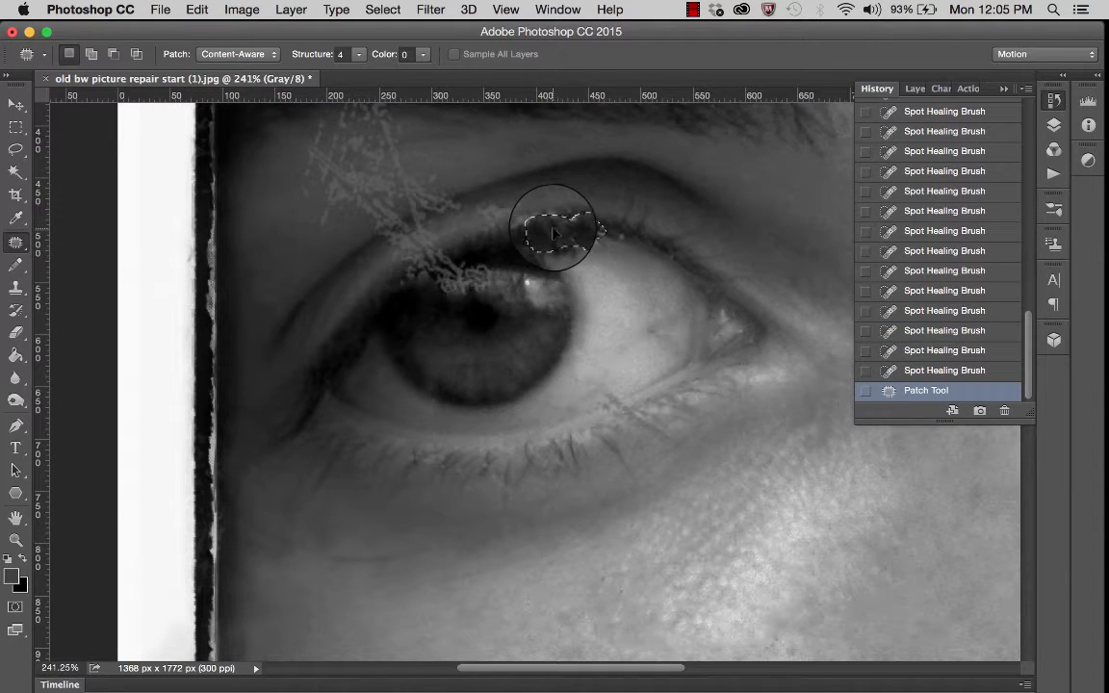
left_click_drag(554, 232, 572, 230)
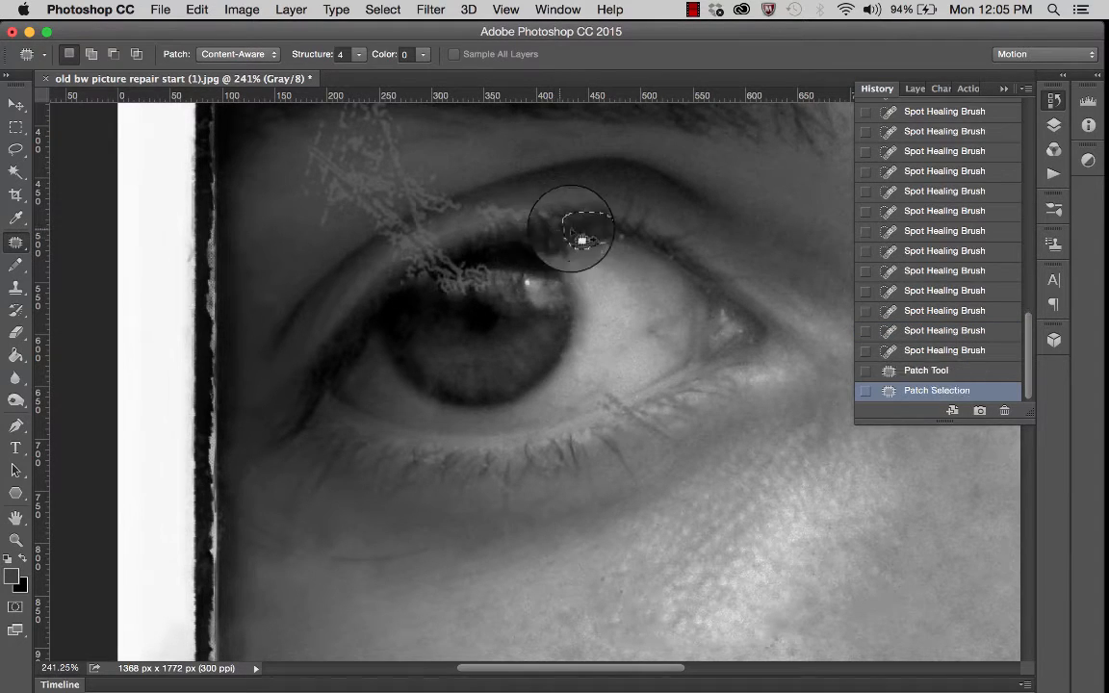
key("cmd+d")
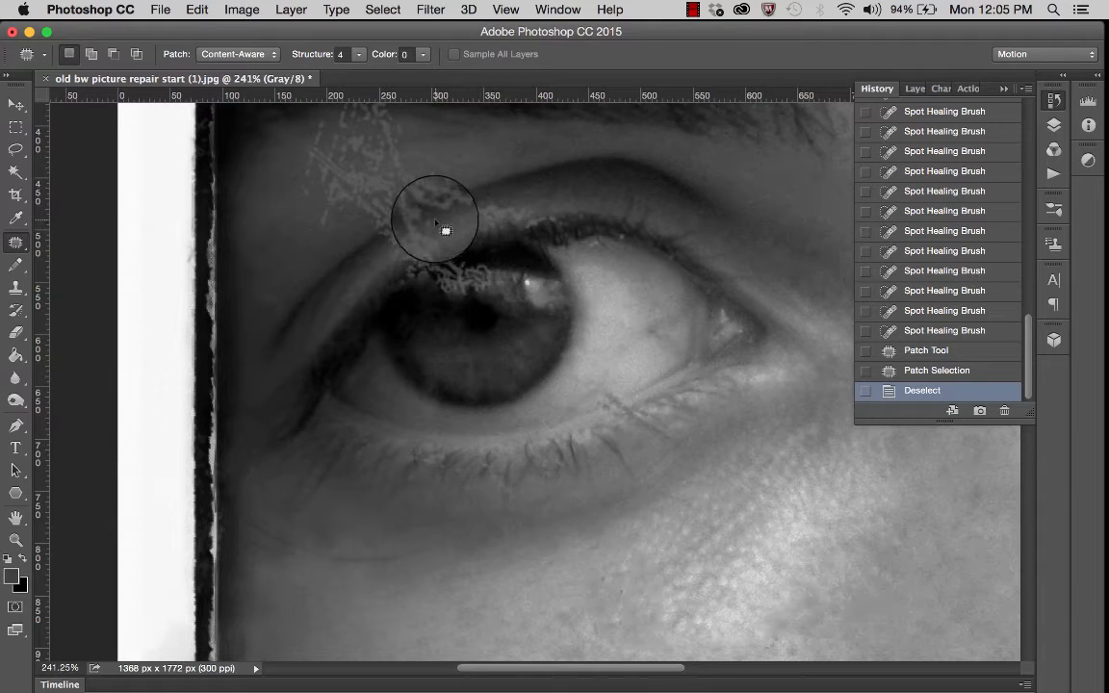
mouse_move(436, 227)
left_mouse_down()
mouse_move(386, 261)
mouse_move(436, 224)
mouse_move(431, 242)
mouse_move(454, 222)
mouse_move(461, 229)
left_mouse_up()
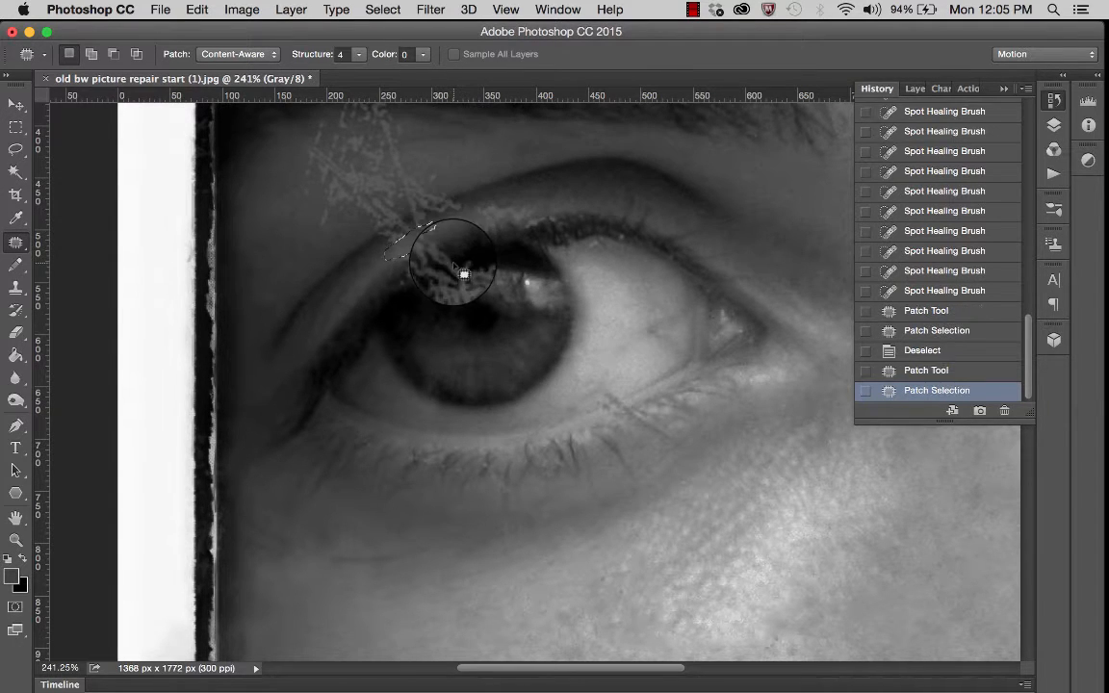
key("super+d")
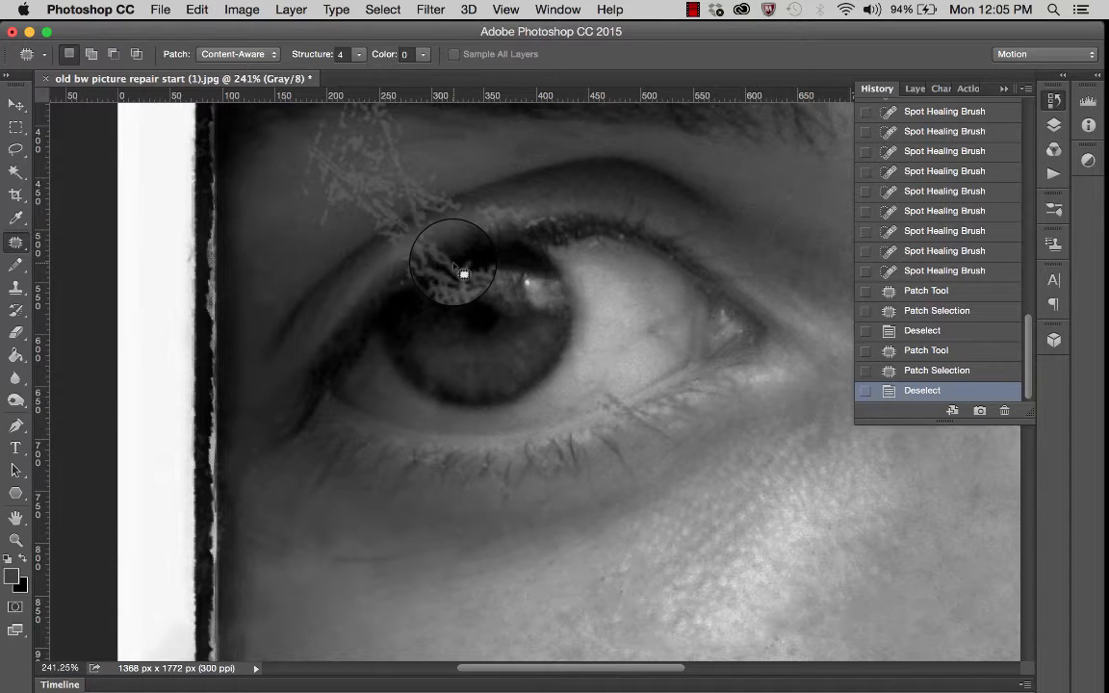
- Use the Spot Healing Brush to remove the scratches on the eyelid just above the upper lash line over the iris
left_click(19, 246)
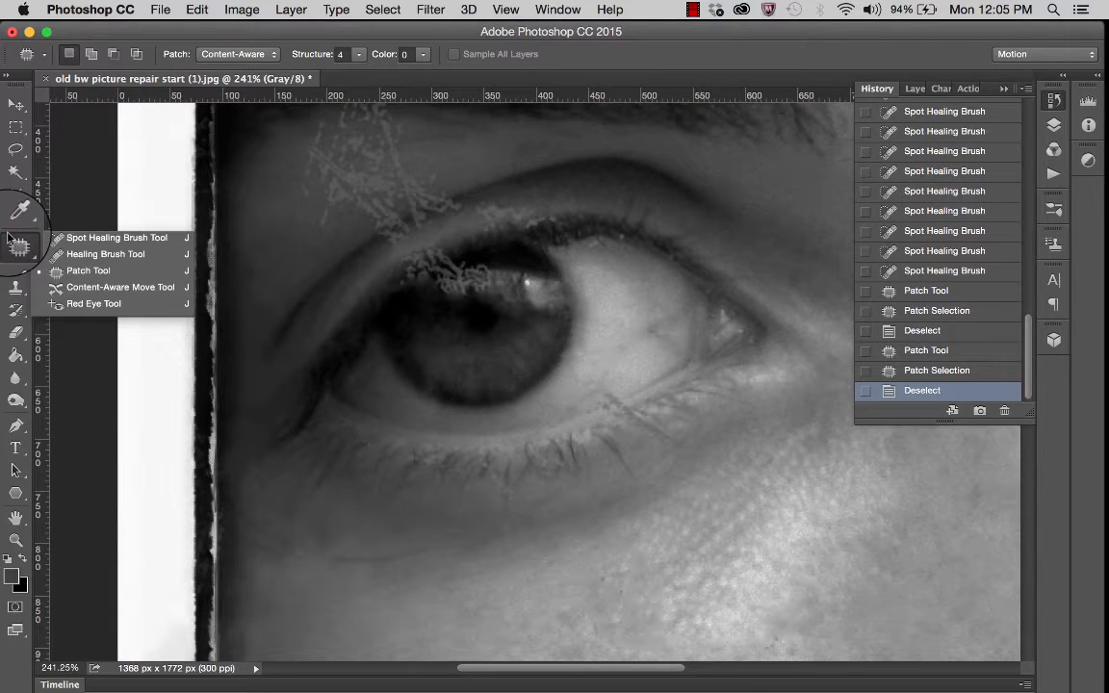
left_click(85, 244)
left_click(409, 255)
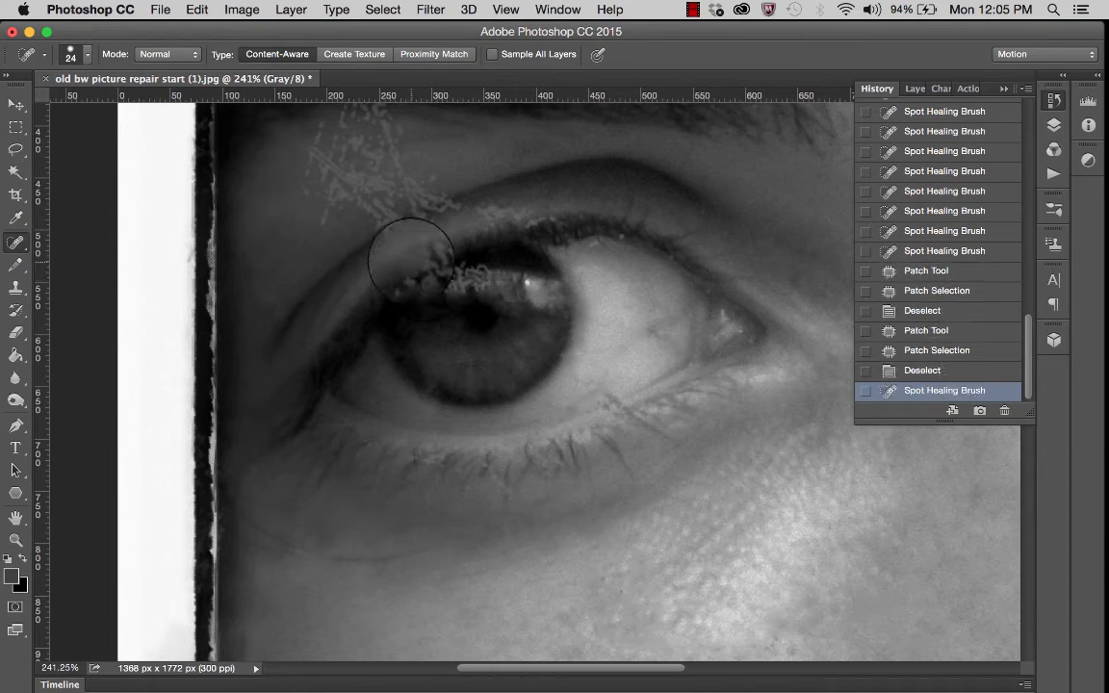
left_click(398, 265)
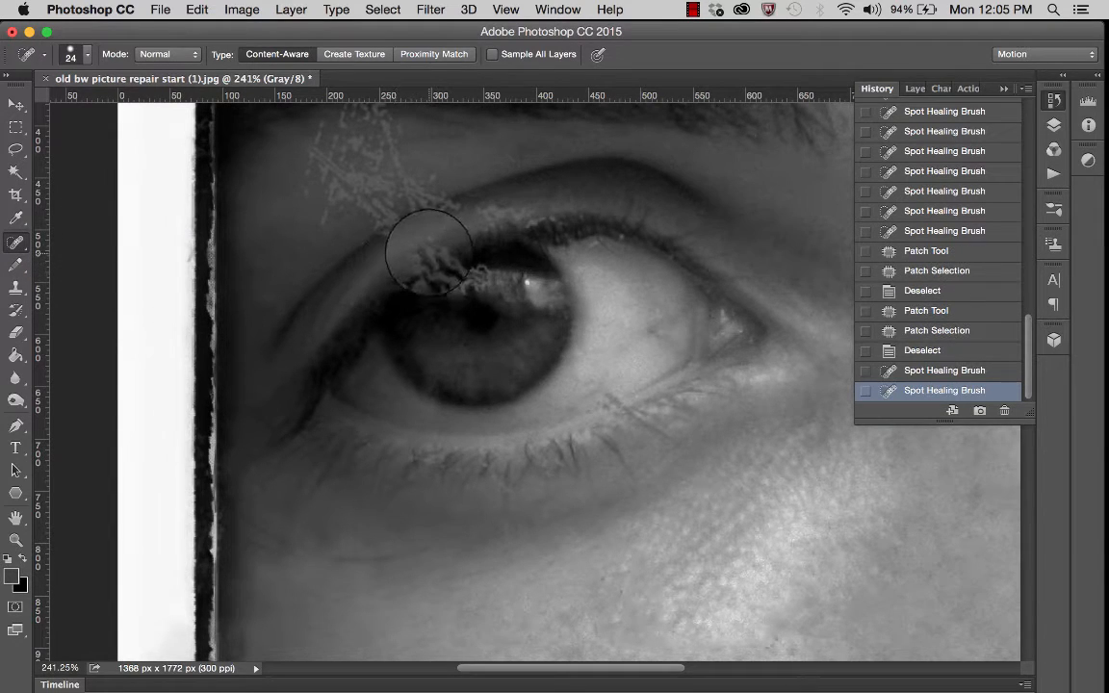
left_click(425, 242)
left_click(428, 235)
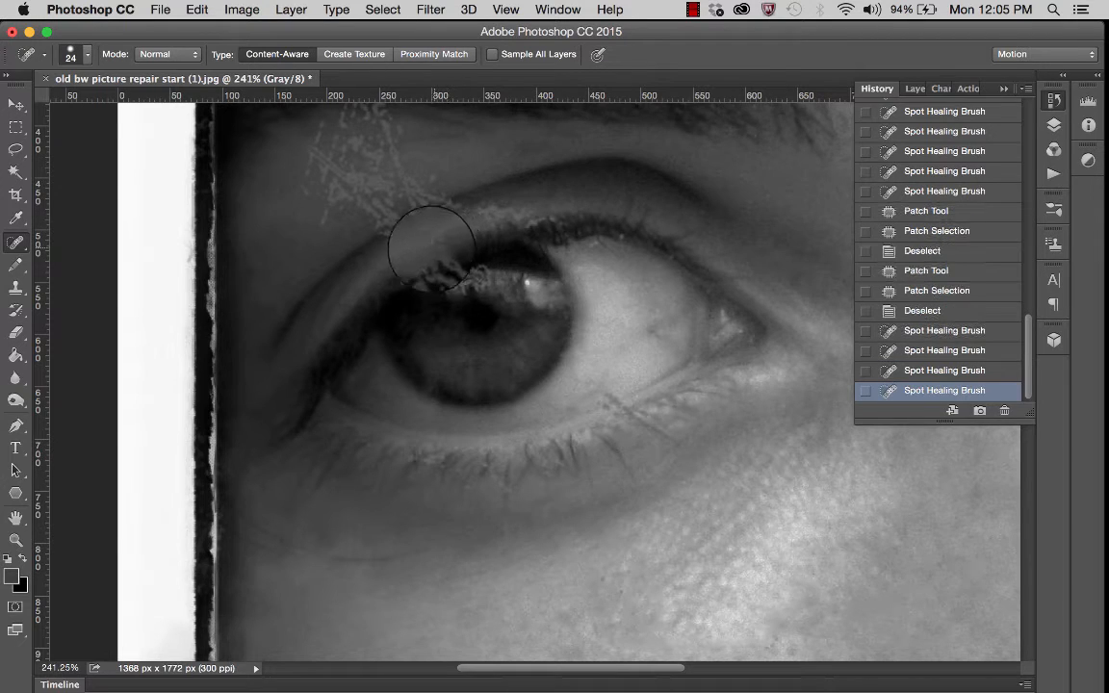
left_click(416, 247)
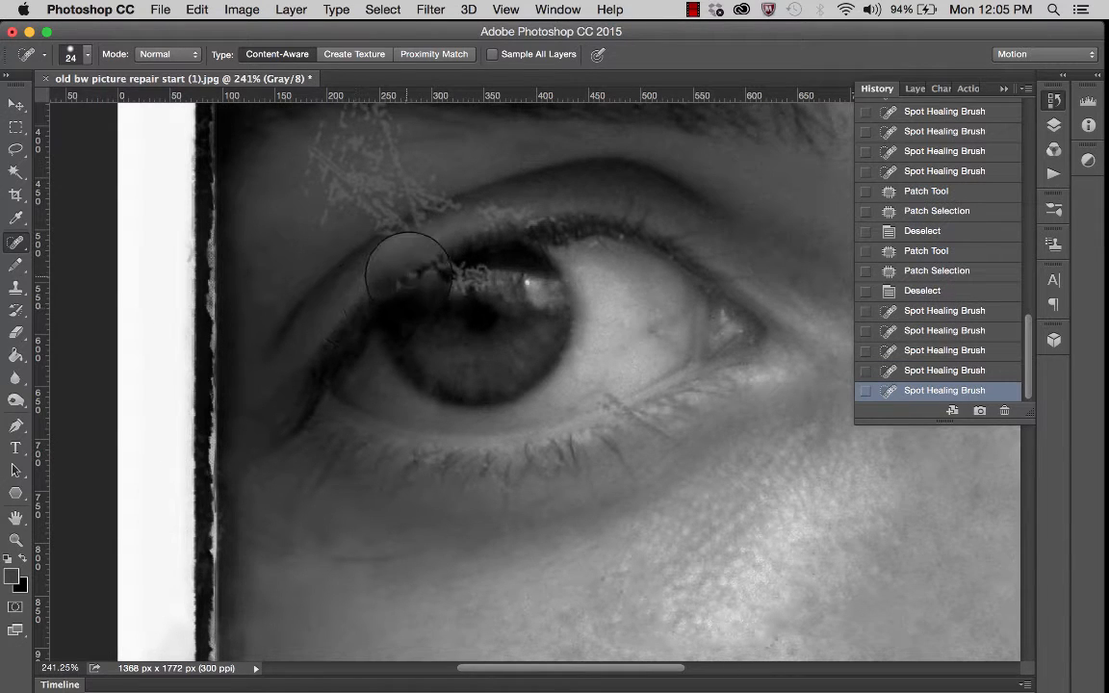
- Heal the scratches on the upper eyelid just below the crease with the Spot Healing Brush
left_click(389, 236)
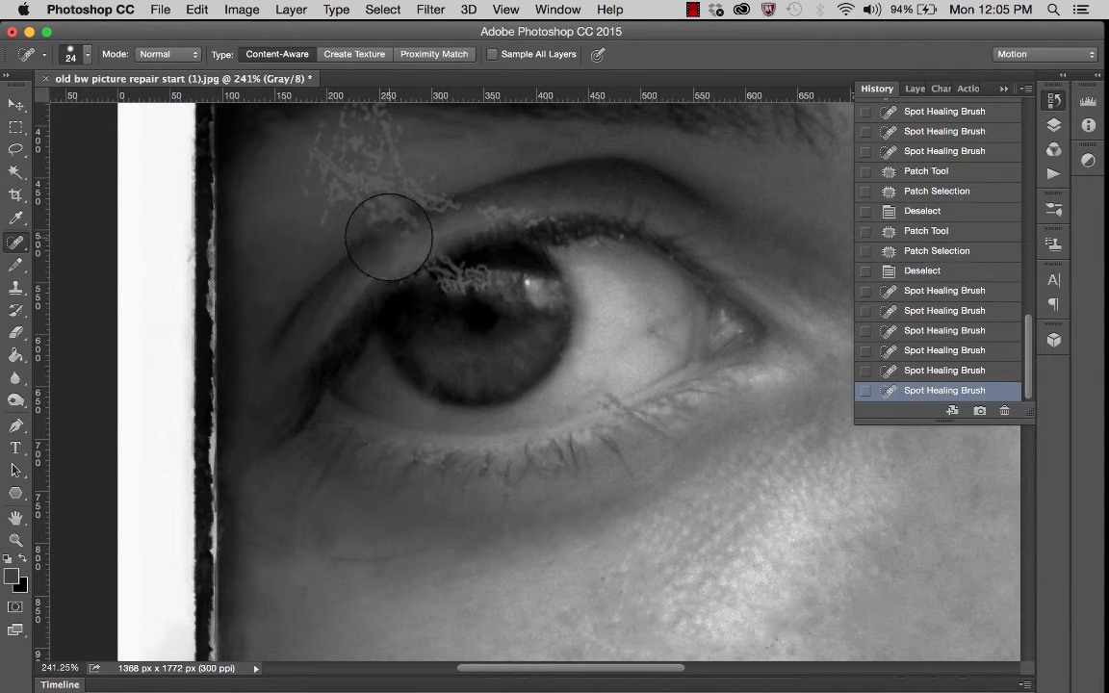
left_click(396, 229)
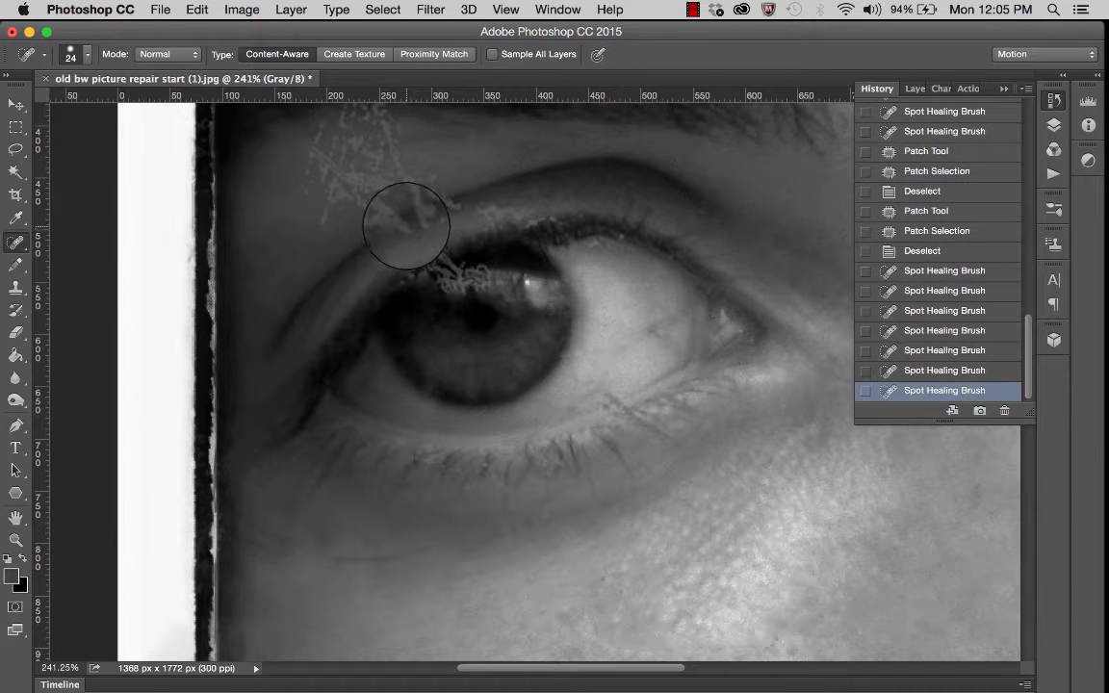
left_click(408, 225)
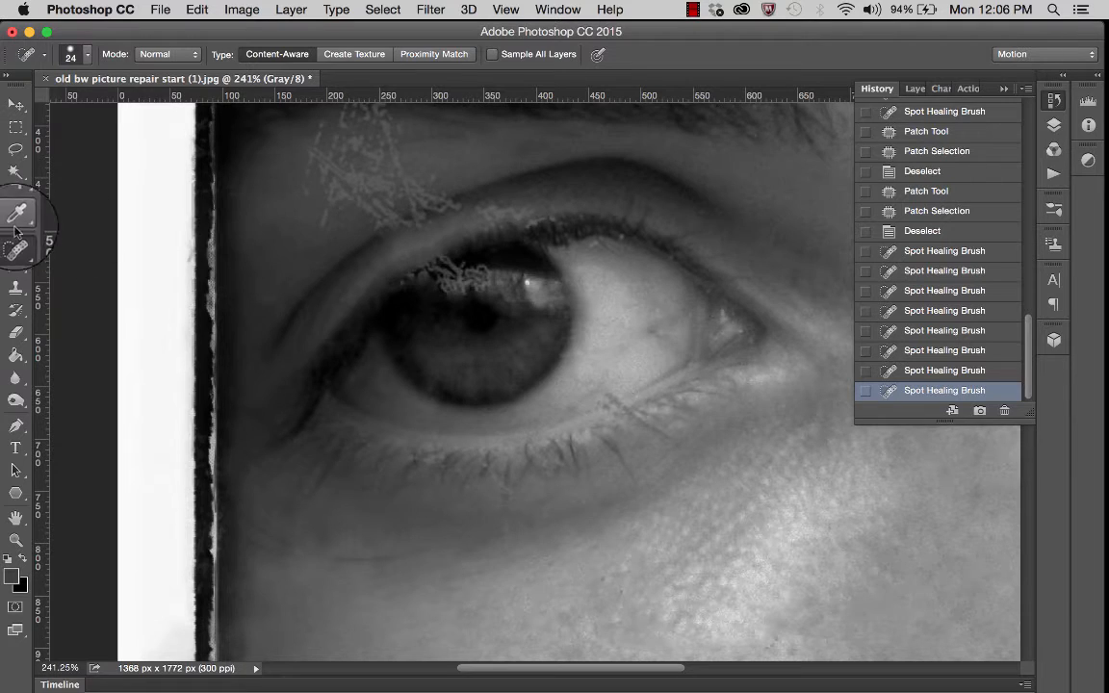
- Rebuild the scratched outer part of the upper eyelid crease with short strokes of the Clone Stamp
left_click(17, 308)
left_click(18, 287)
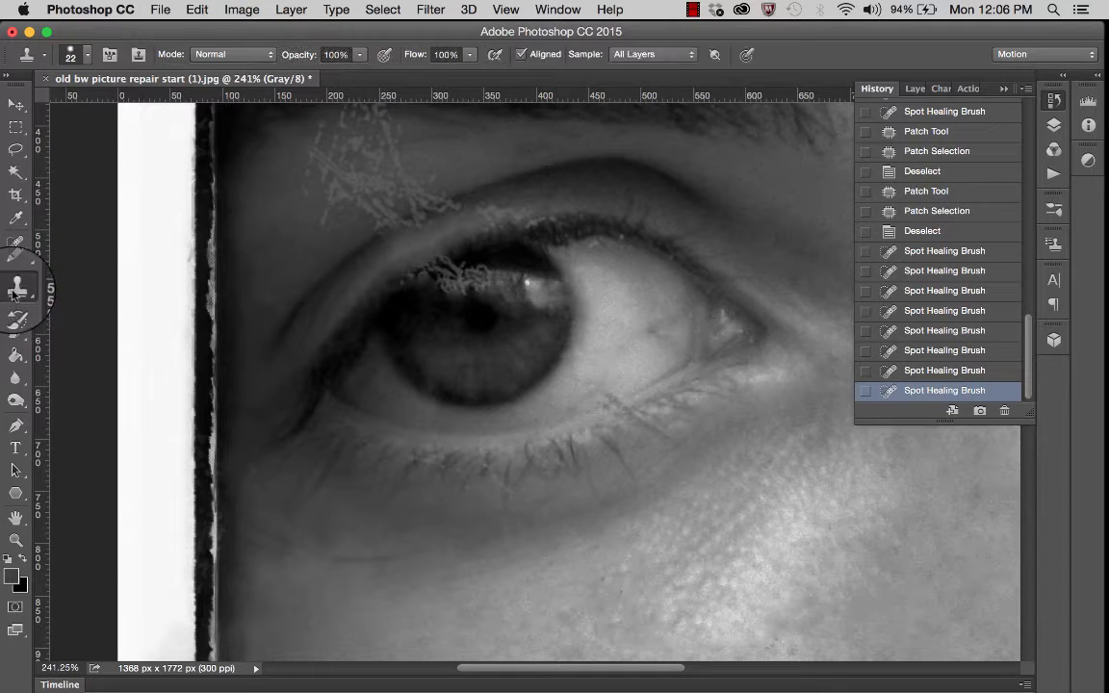
left_click(18, 289)
left_click(77, 280)
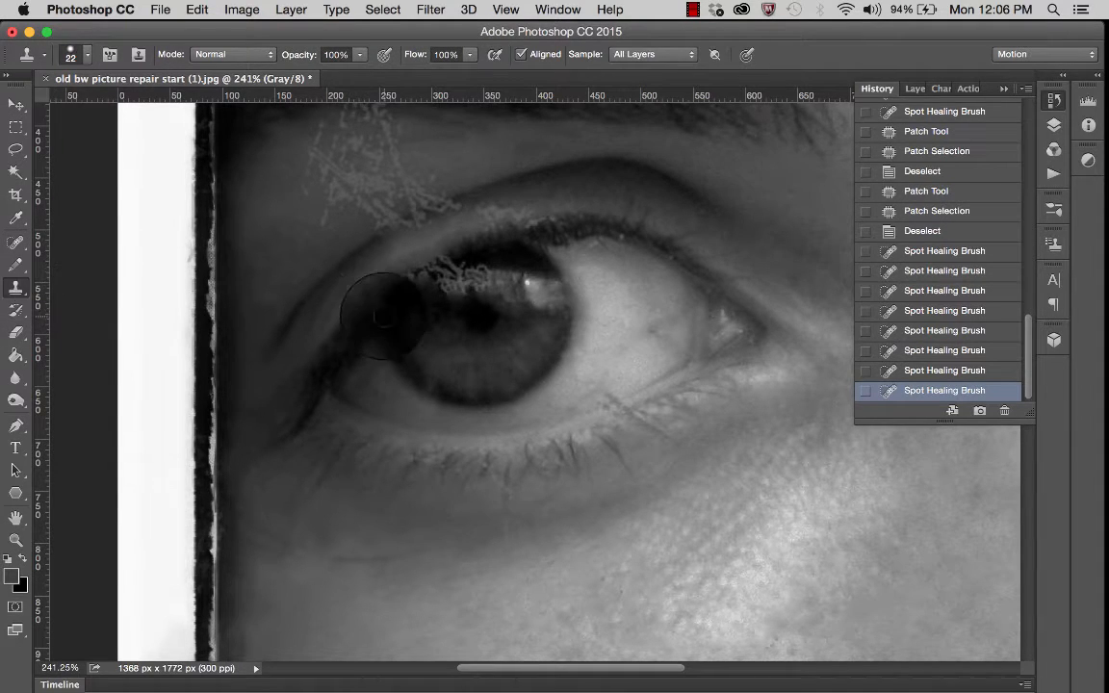
left_click(382, 230)
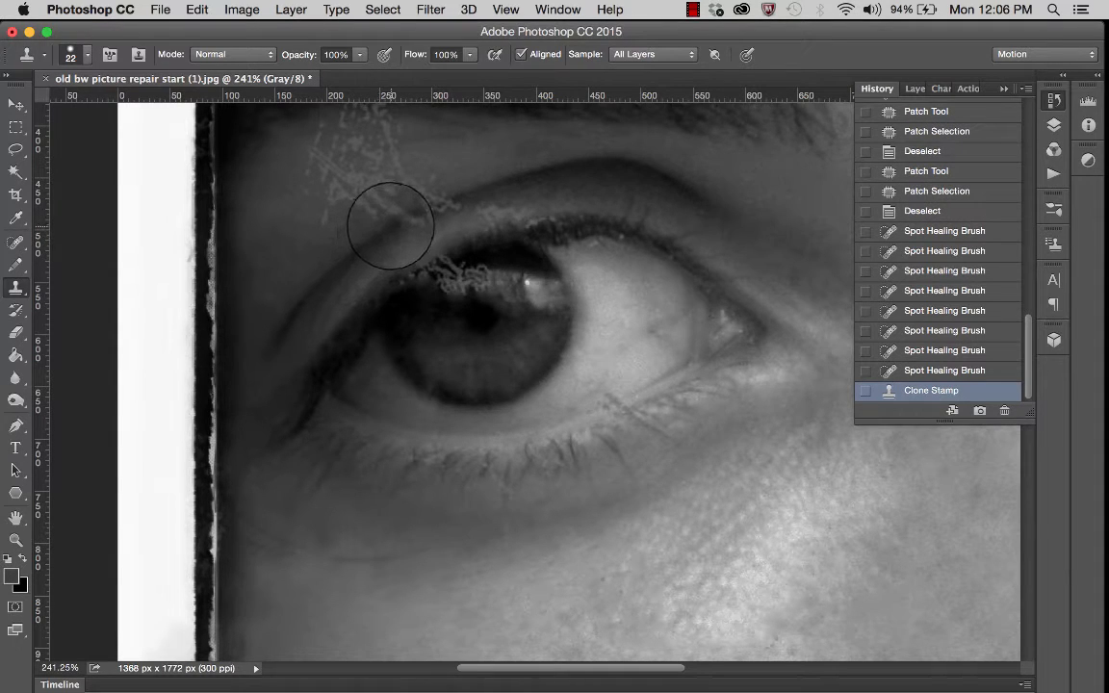
left_click(390, 225)
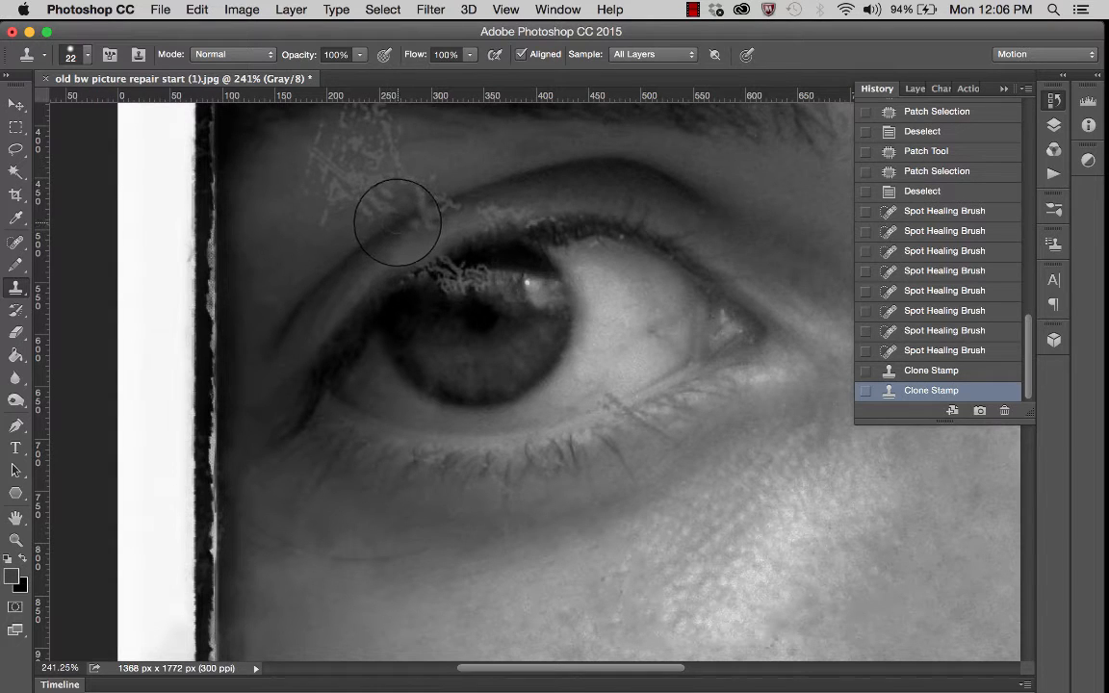
left_click(398, 223)
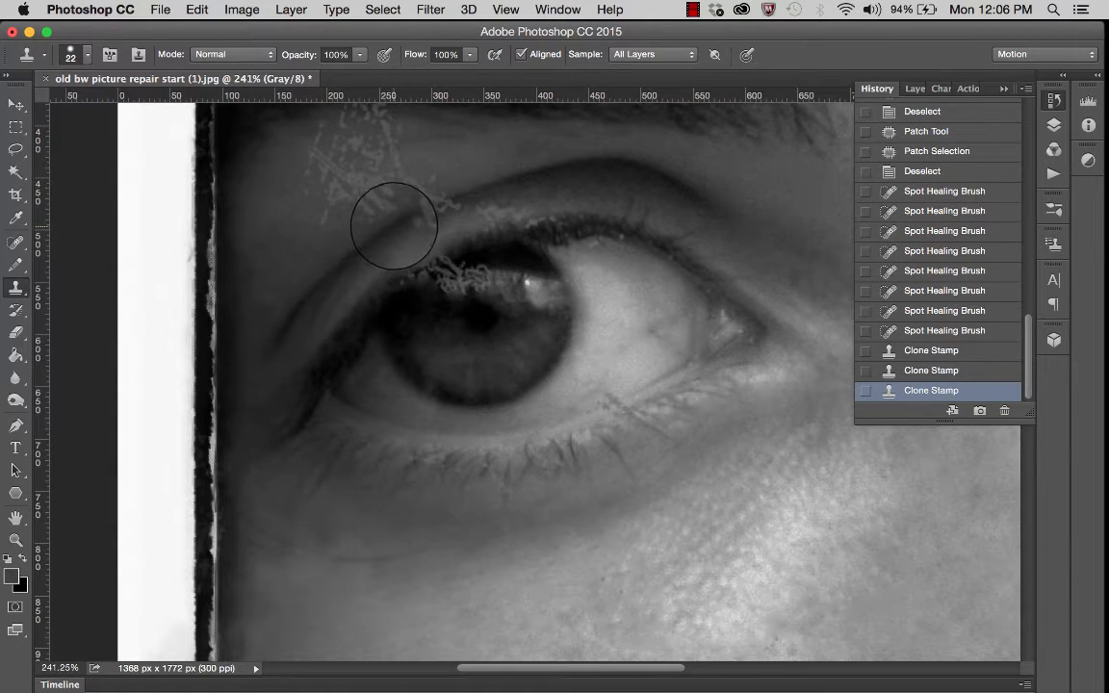
left_click(404, 218)
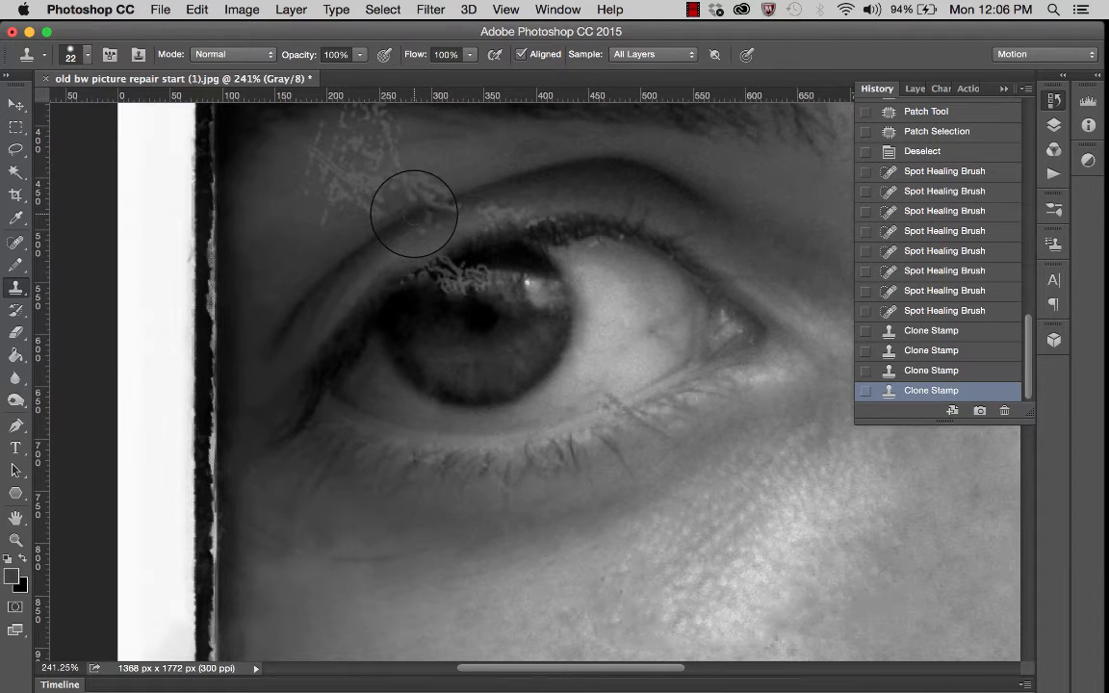
left_click(412, 210)
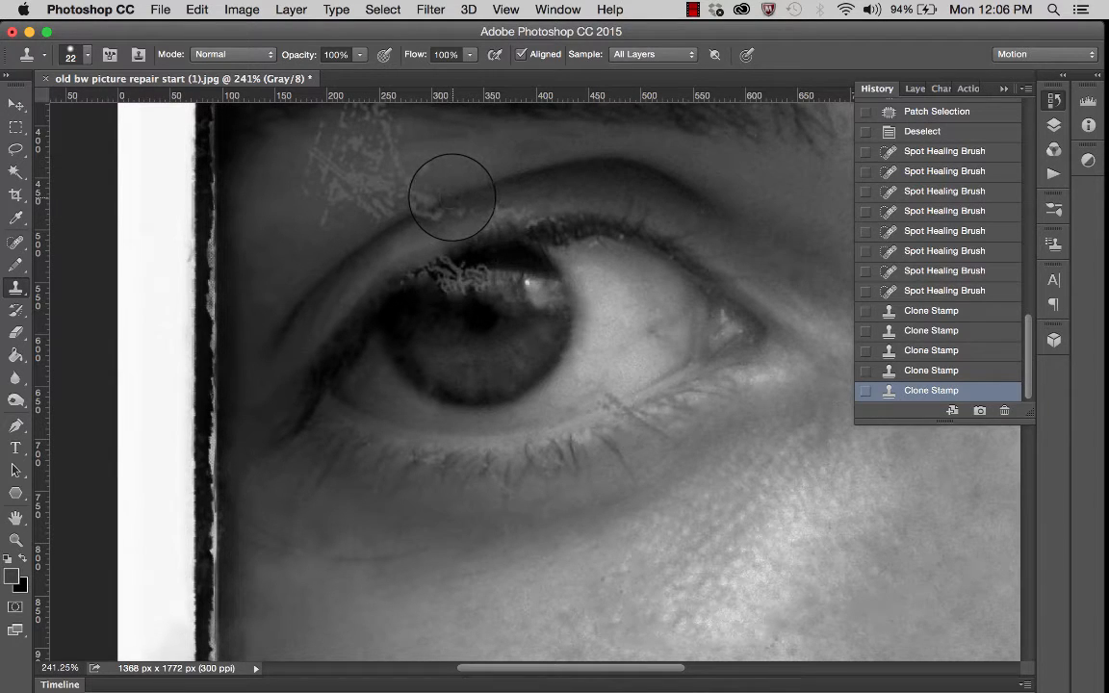
- Clone over the scratches along the eyelid crease above the iris, undoing one stroke on the way
left_click(452, 197)
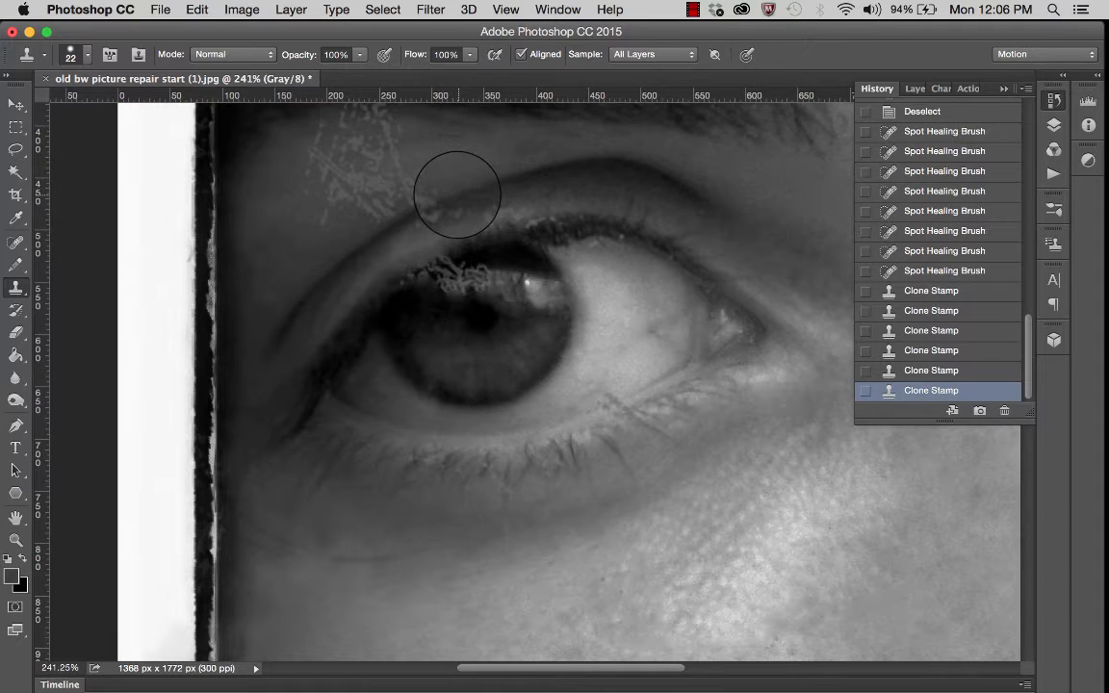
mouse_move(441, 197)
left_mouse_down()
mouse_move(433, 186)
mouse_move(453, 186)
mouse_move(441, 203)
left_mouse_up()
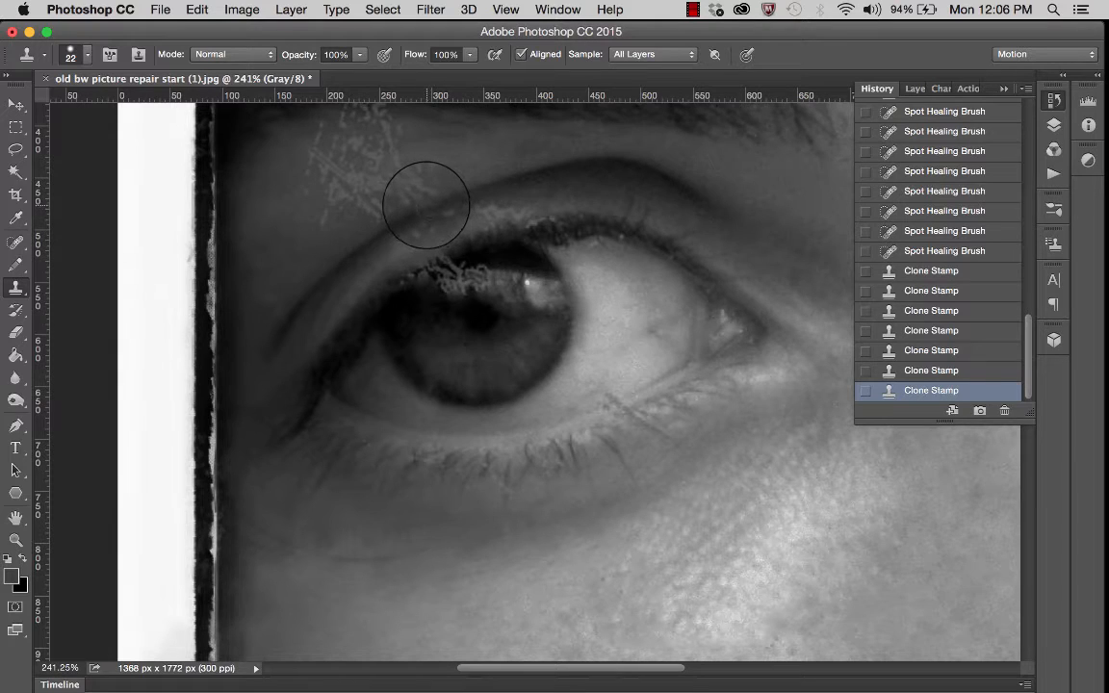
left_click(426, 205)
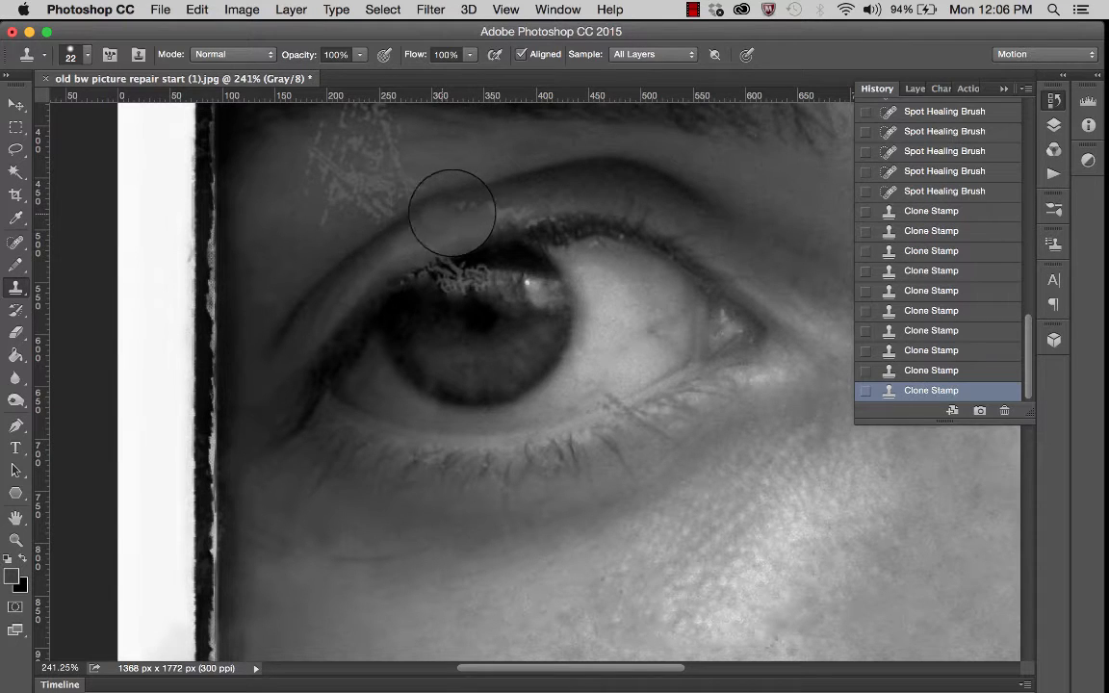
left_click_drag(423, 198, 458, 178)
key("super+z")
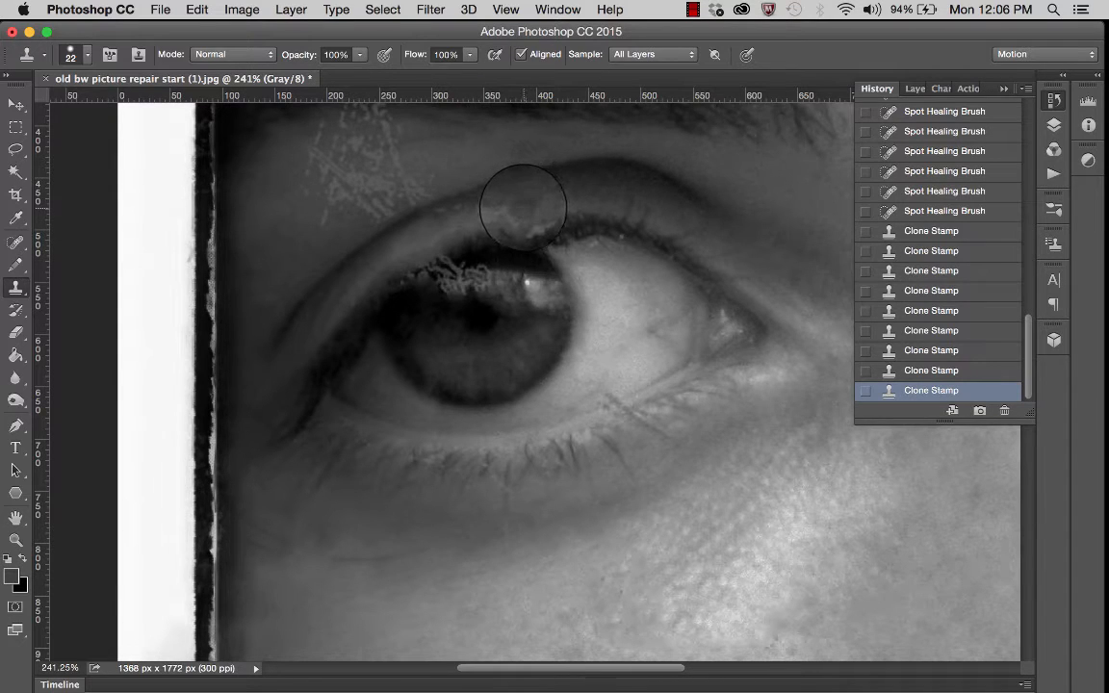
left_click_drag(530, 198, 505, 202)
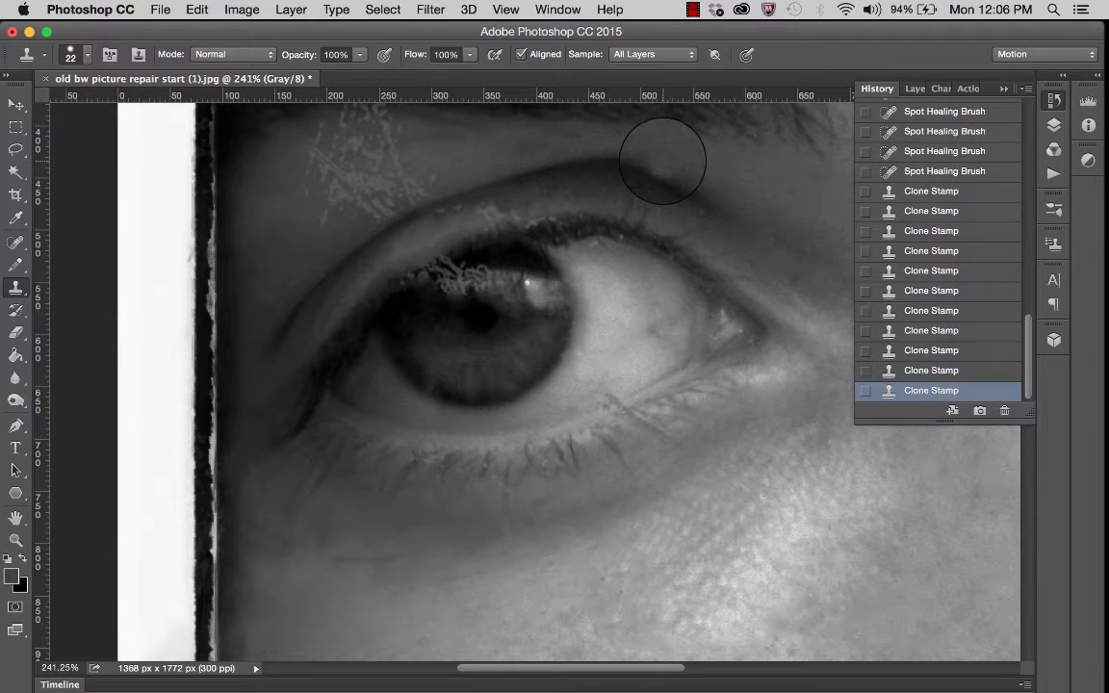
- Heal the leftover scratches and spots on the upper eyelid between the crease and the lash line with the Spot Healing Brush
left_click(18, 244)
left_click(72, 237)
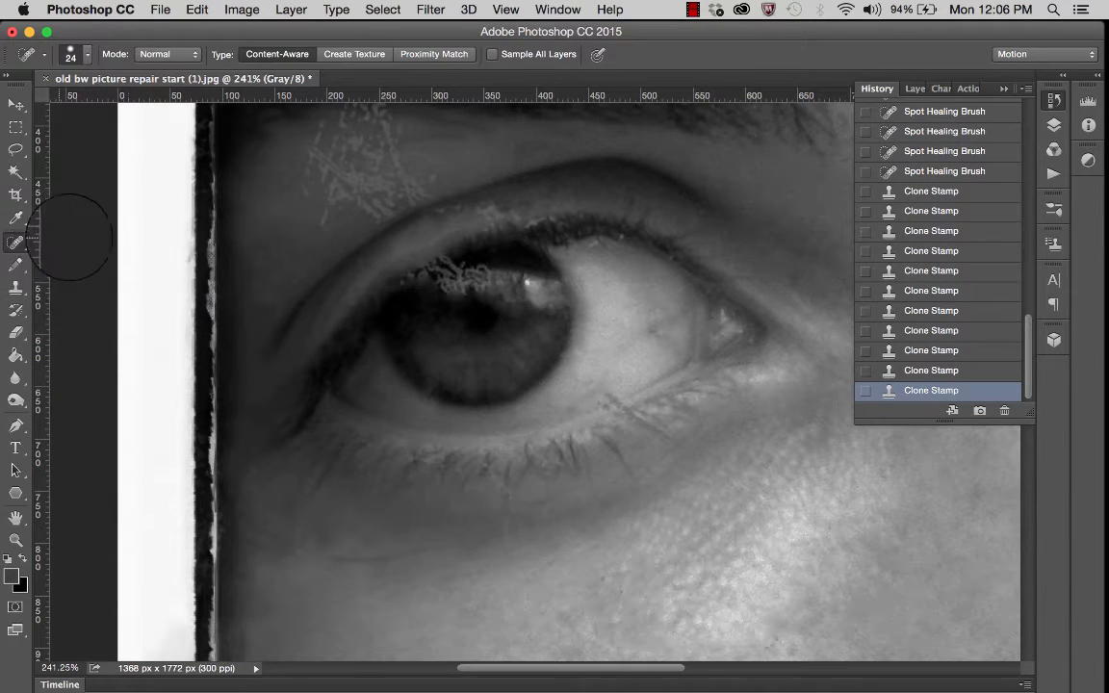
left_click(492, 206)
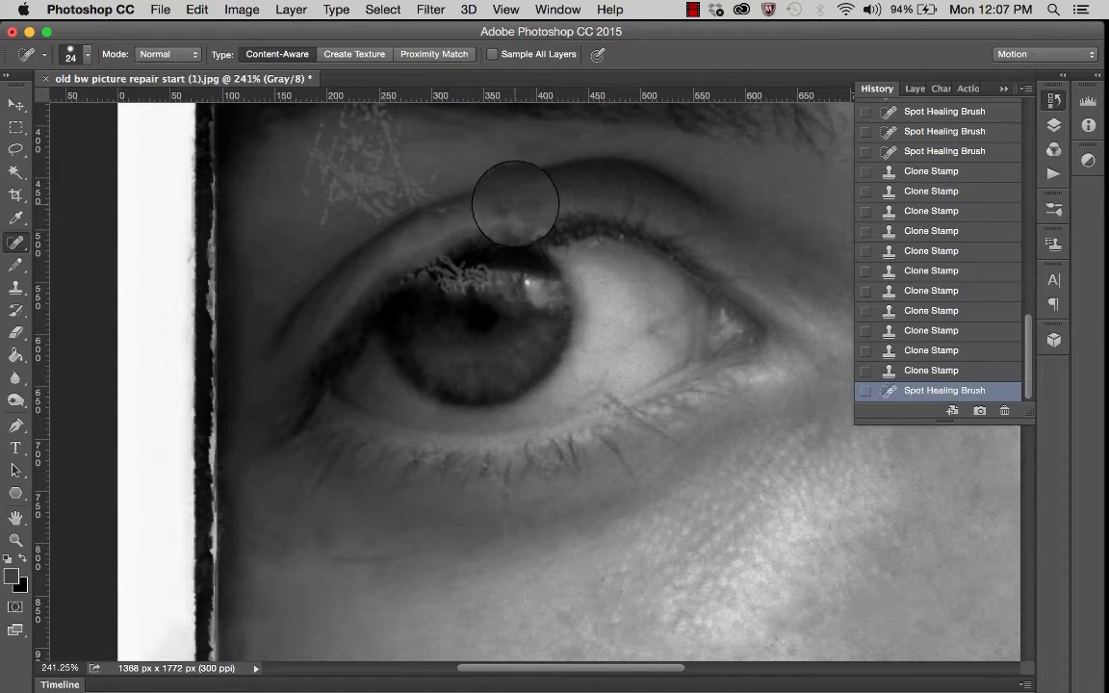
left_click(492, 202)
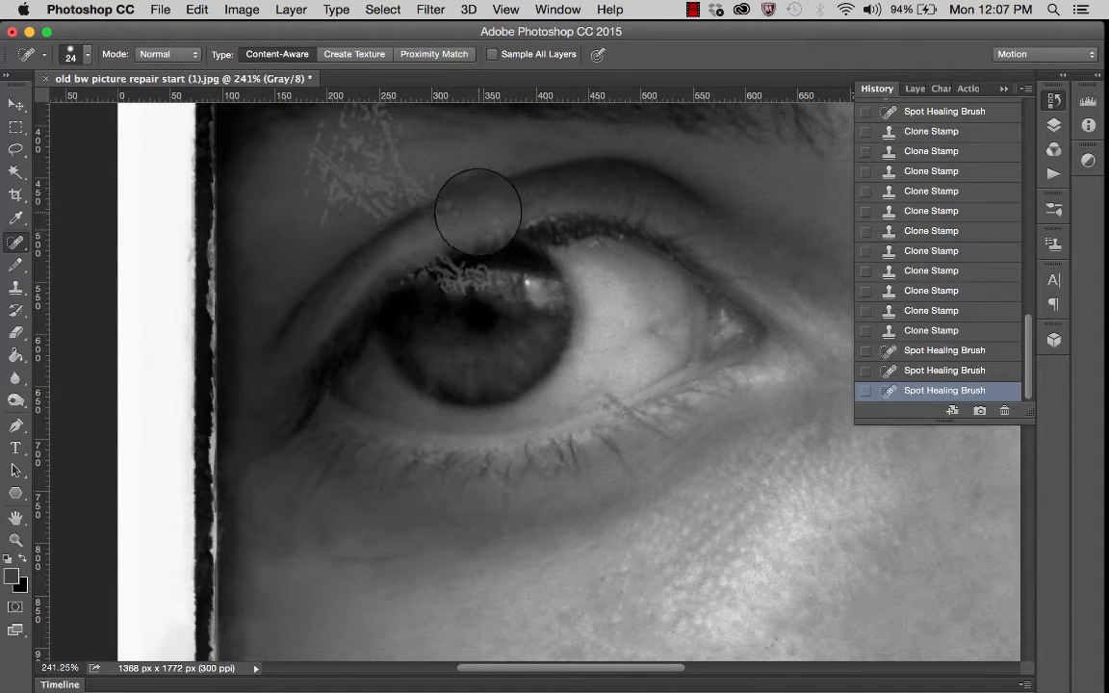
left_click(468, 210)
left_click(492, 210)
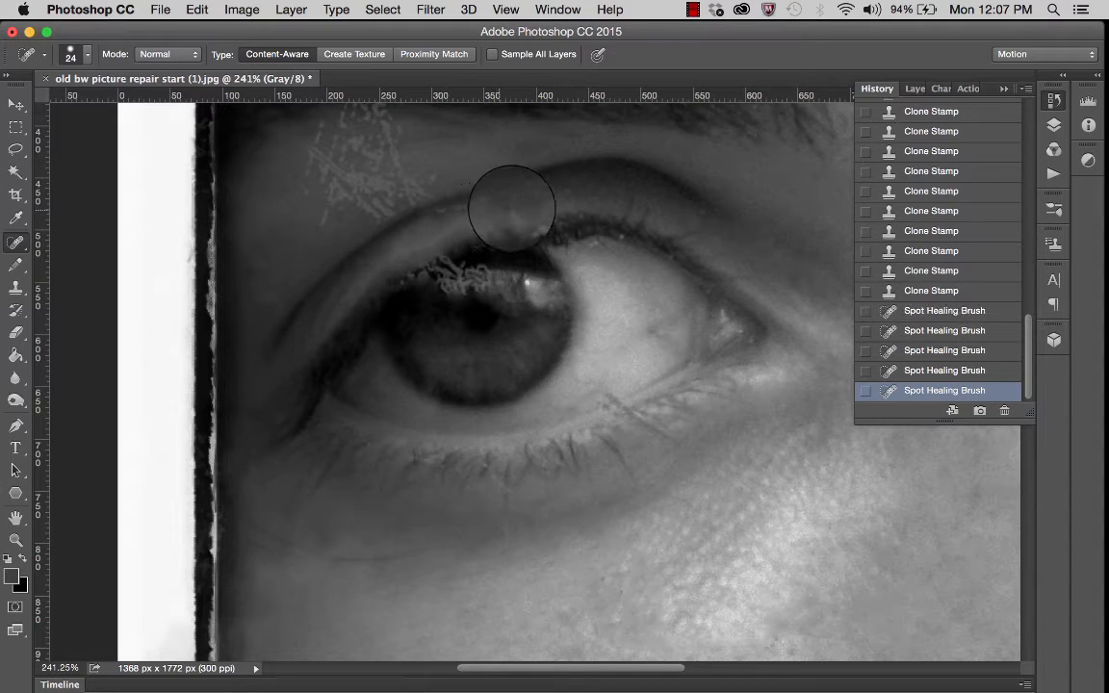
left_click(495, 192)
left_click(485, 219)
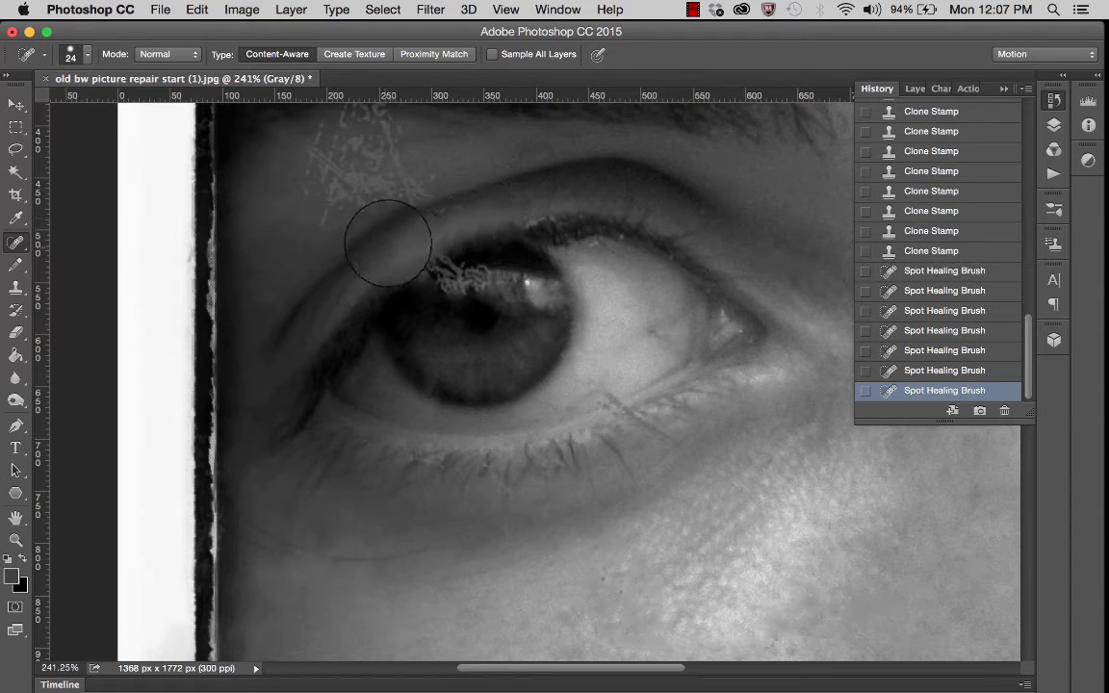
left_click(540, 214)
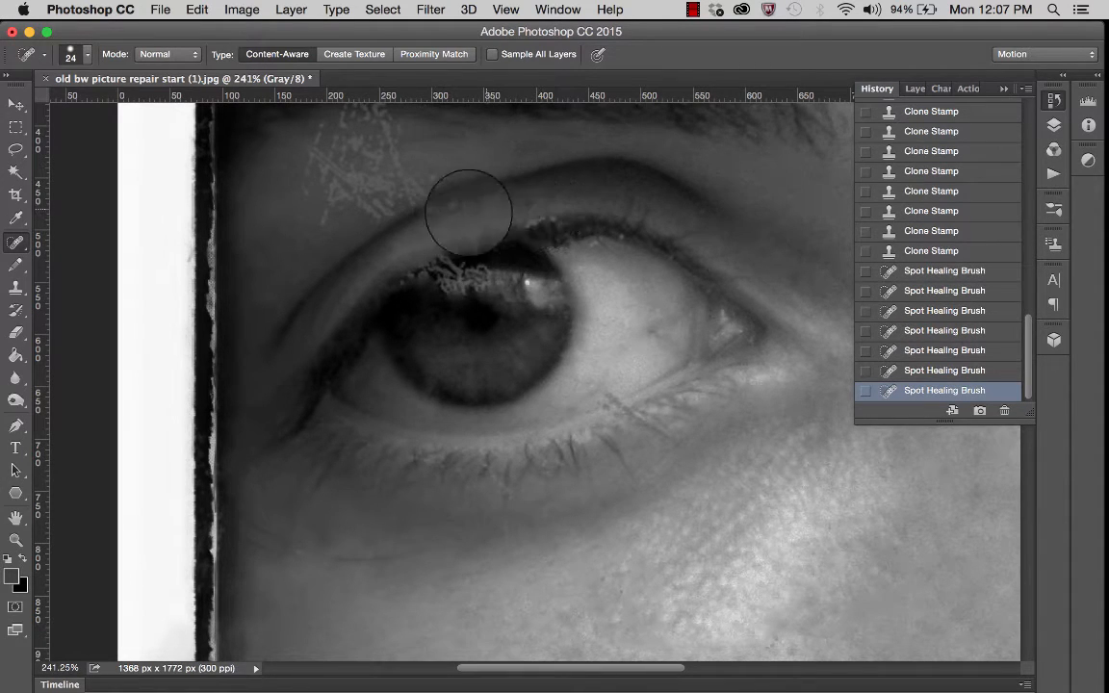
left_click(438, 210)
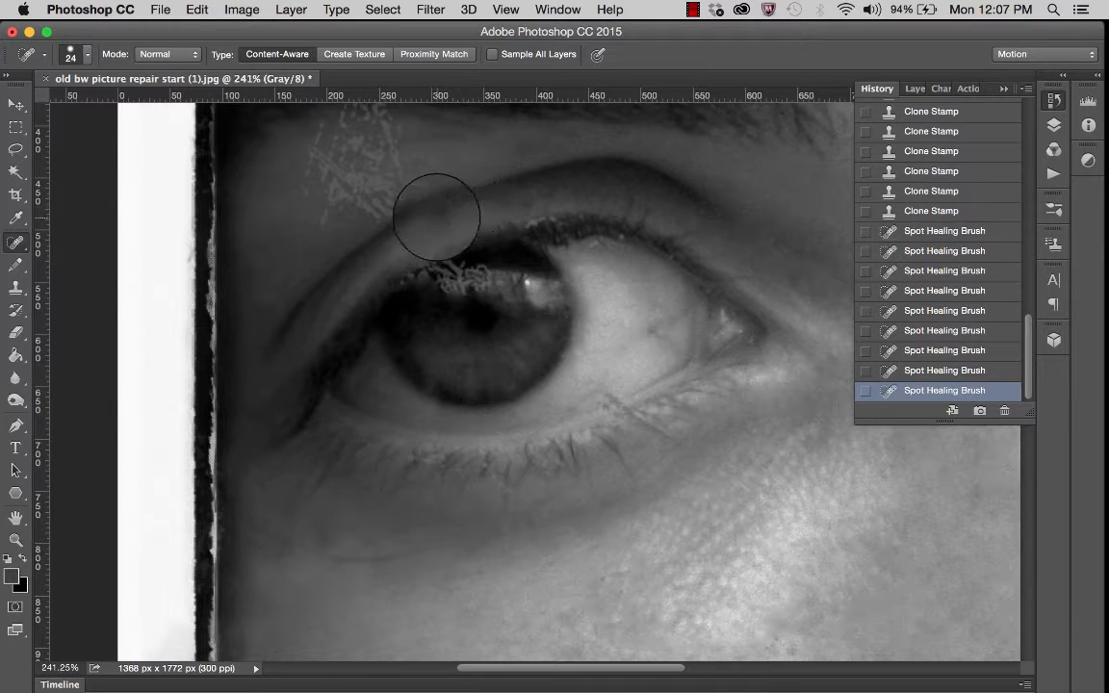
left_click(425, 218)
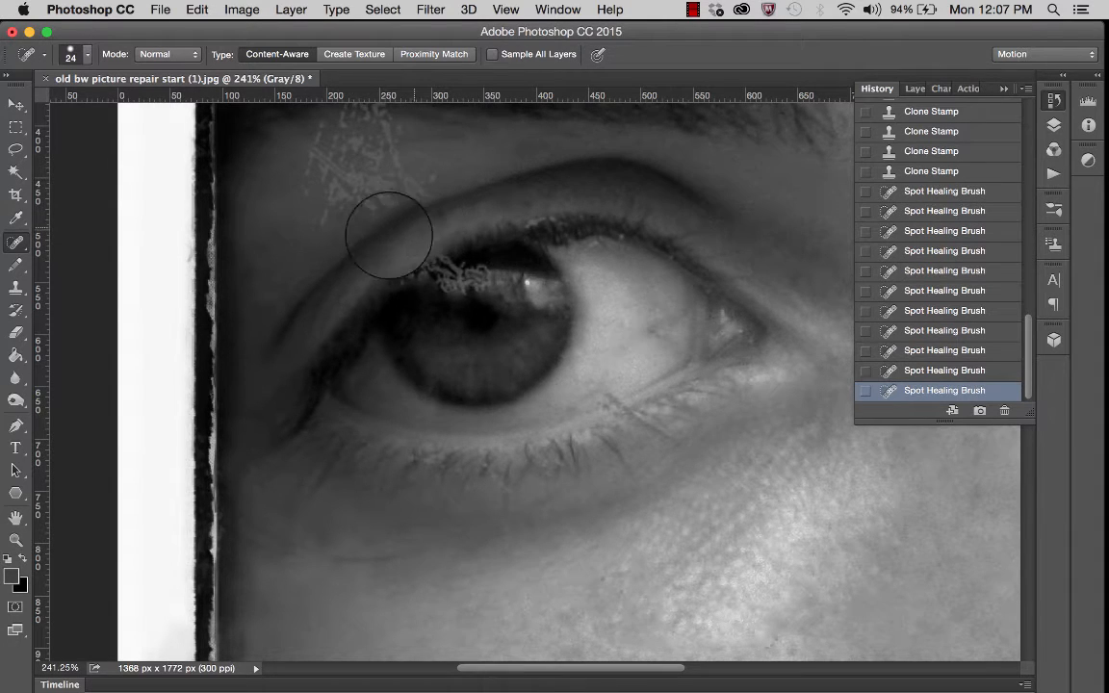
left_click(607, 245)
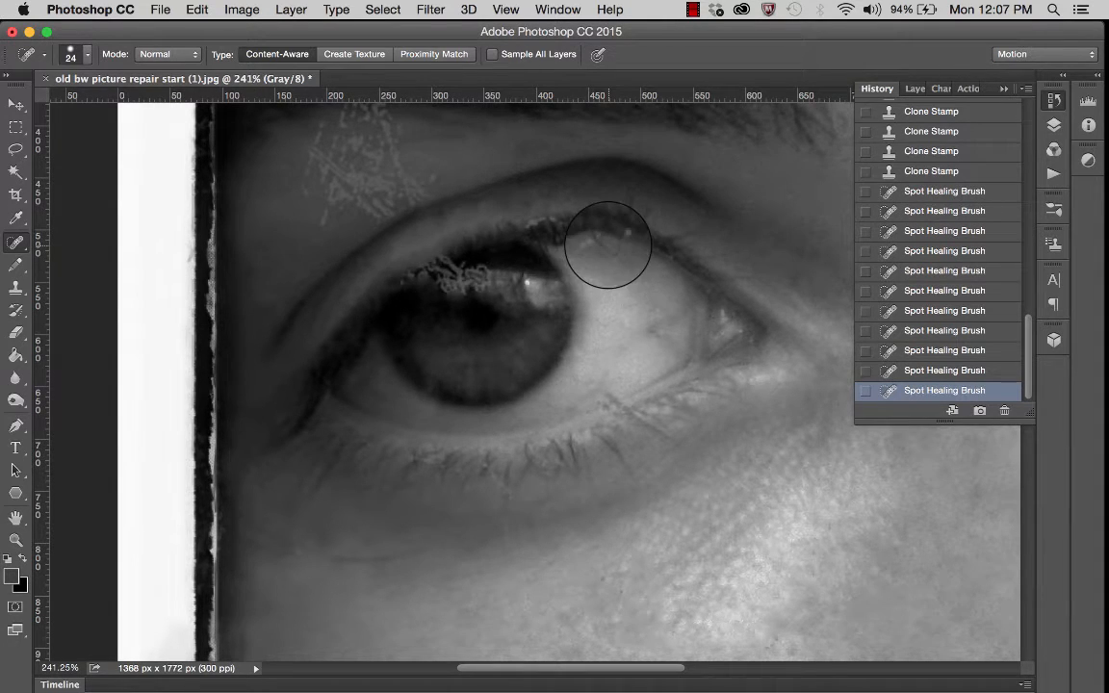
- Heal the patch of scratches on the skin between the eyelid crease and the outer half of the eyebrow
left_click(429, 177)
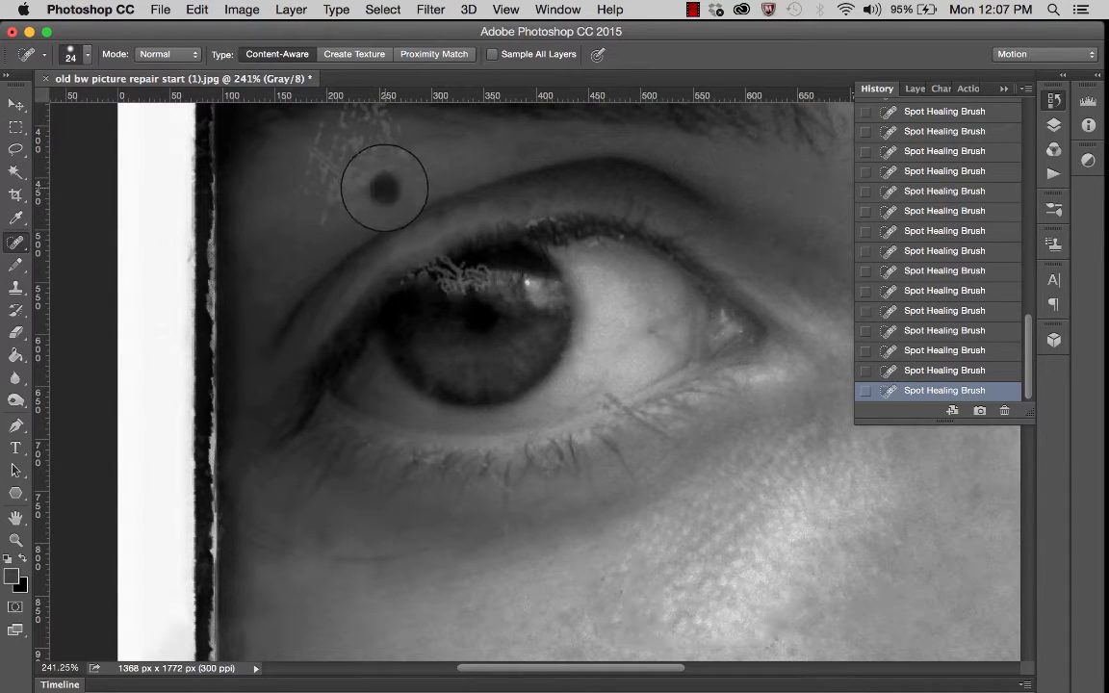
left_click(384, 188)
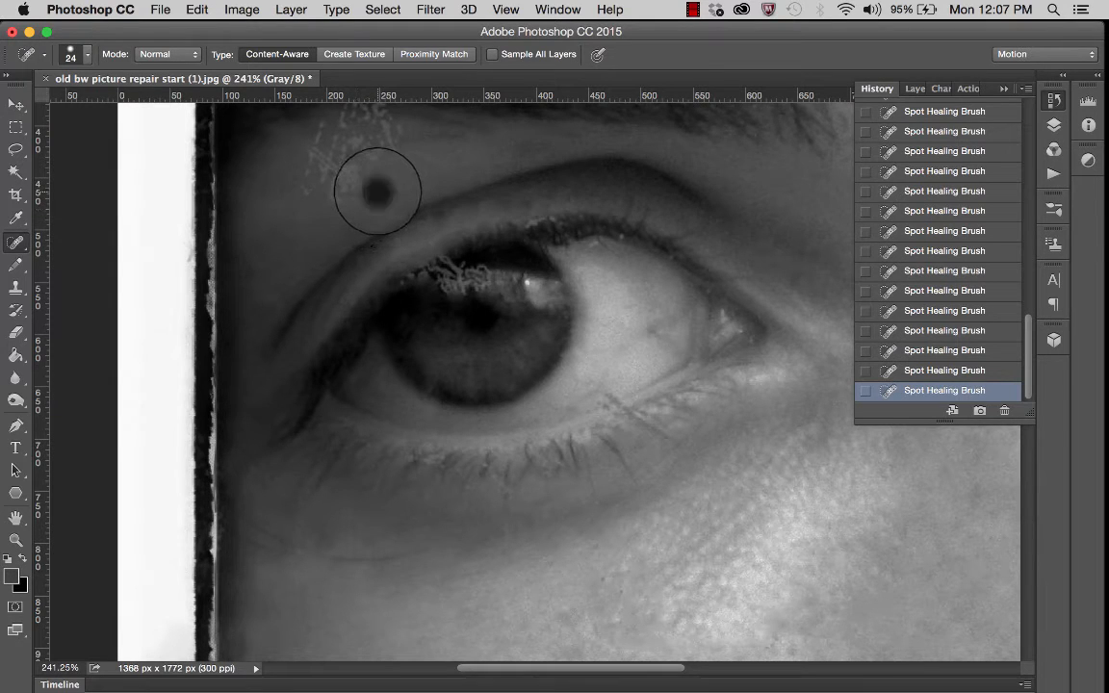
scroll(414, 234, "up", 2)
scroll(412, 235, "up", 6)
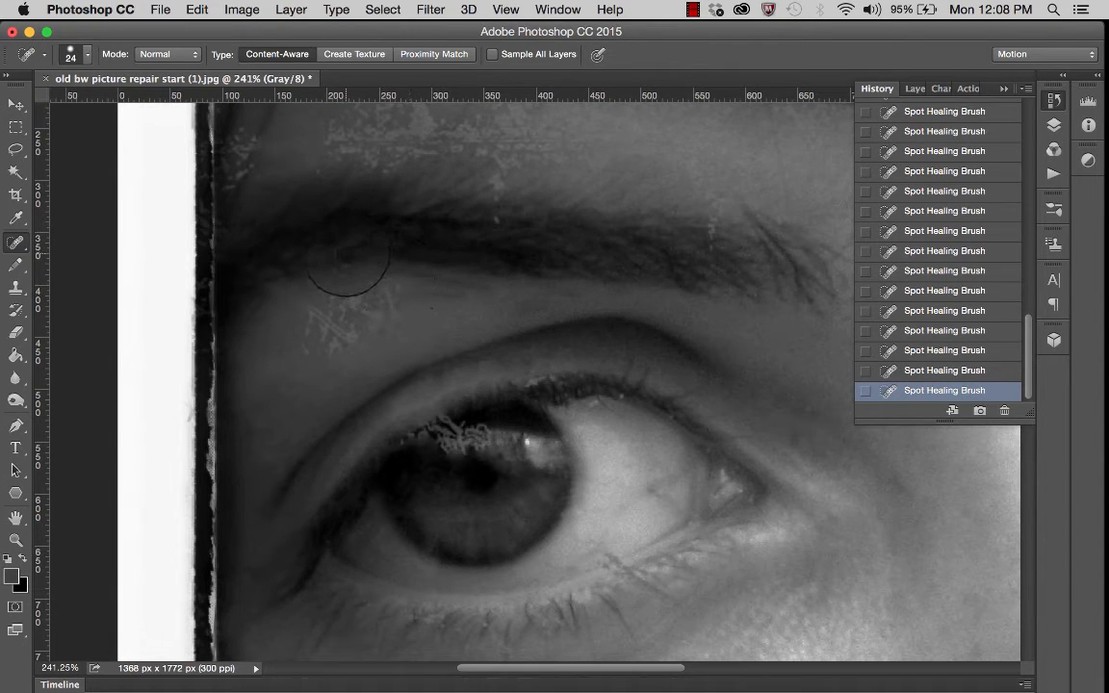
left_click(376, 253)
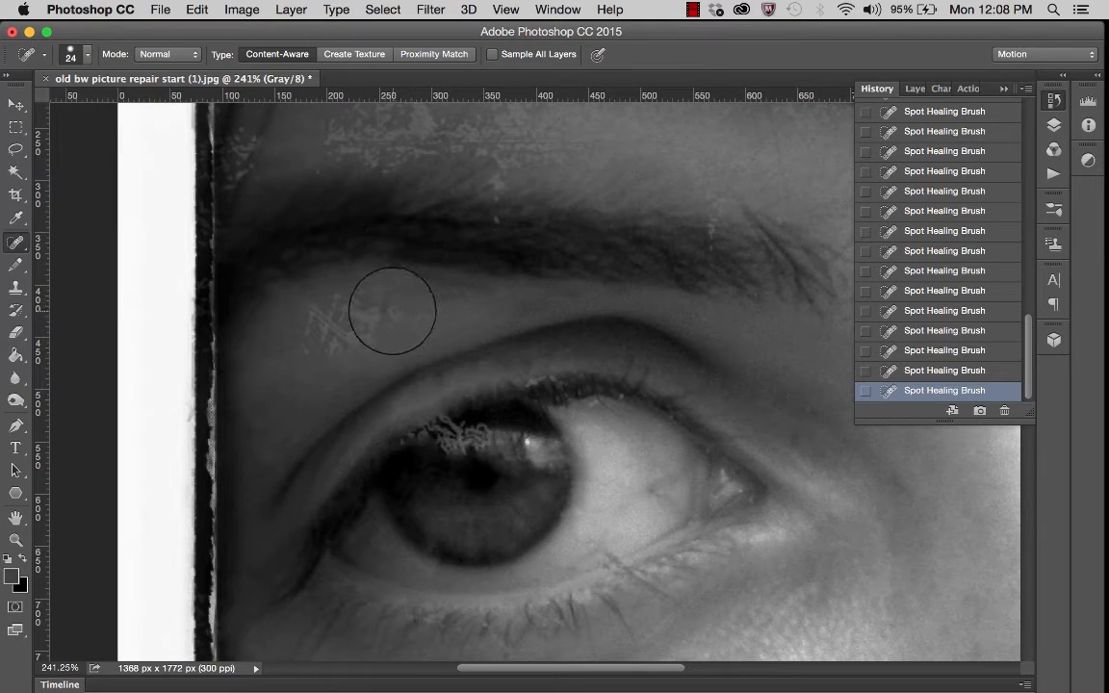
mouse_move(375, 307)
left_mouse_down()
mouse_move(364, 292)
mouse_move(366, 315)
mouse_move(345, 299)
mouse_move(299, 307)
mouse_move(350, 325)
mouse_move(346, 306)
mouse_move(345, 327)
mouse_move(311, 330)
mouse_move(292, 339)
mouse_move(301, 347)
left_mouse_up()
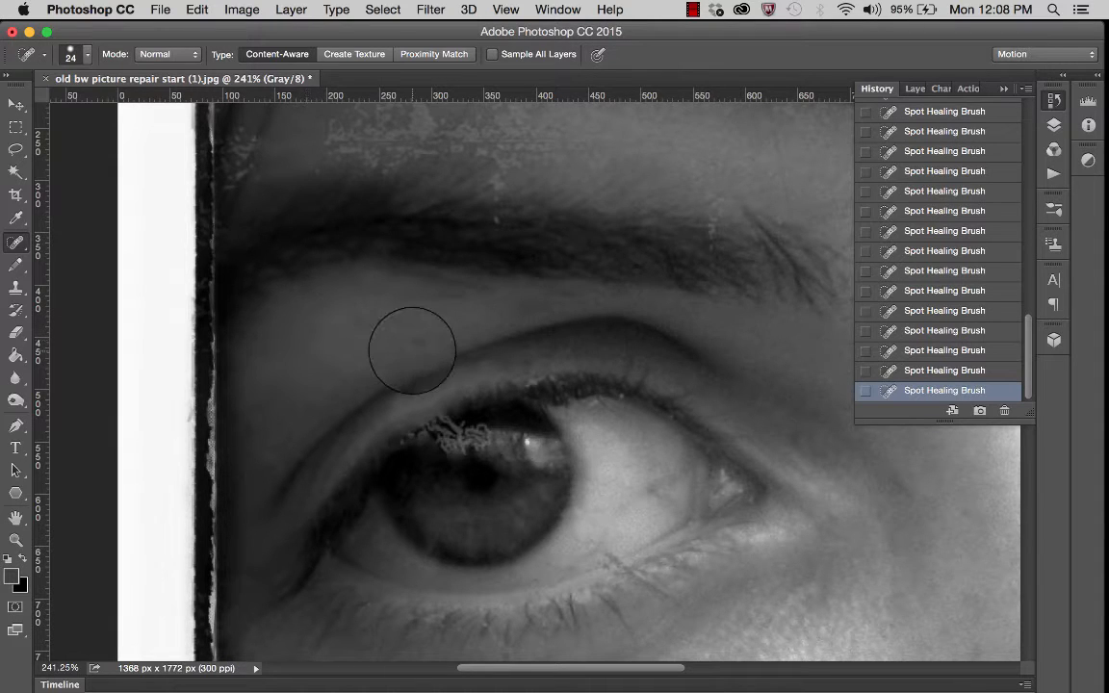
- Heal the light specks along the upper edge of the eyebrow, in its middle and near its inner end
scroll(395, 329, "up", 5)
scroll(396, 329, "left", 3)
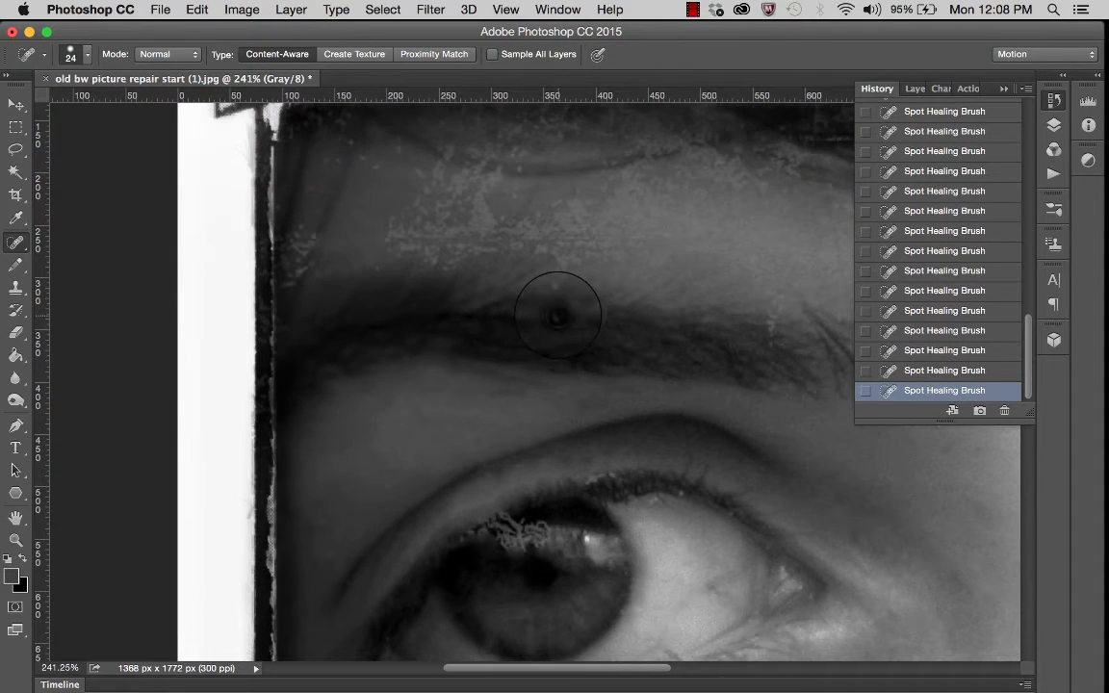
left_click(557, 316)
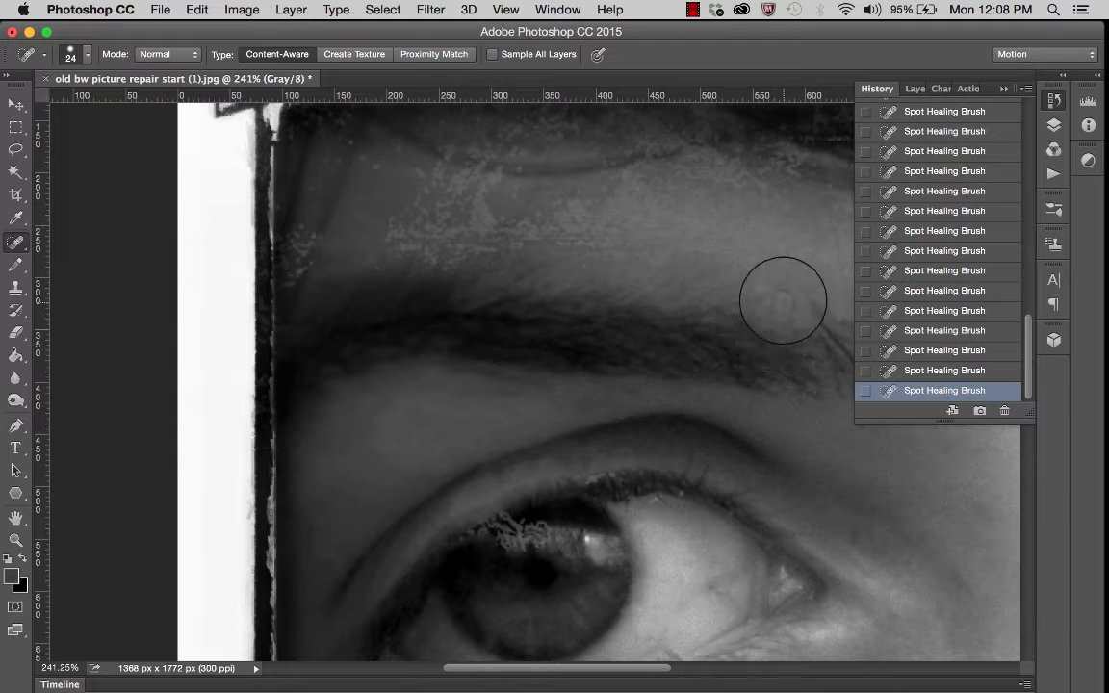
left_click_drag(769, 291, 769, 290)
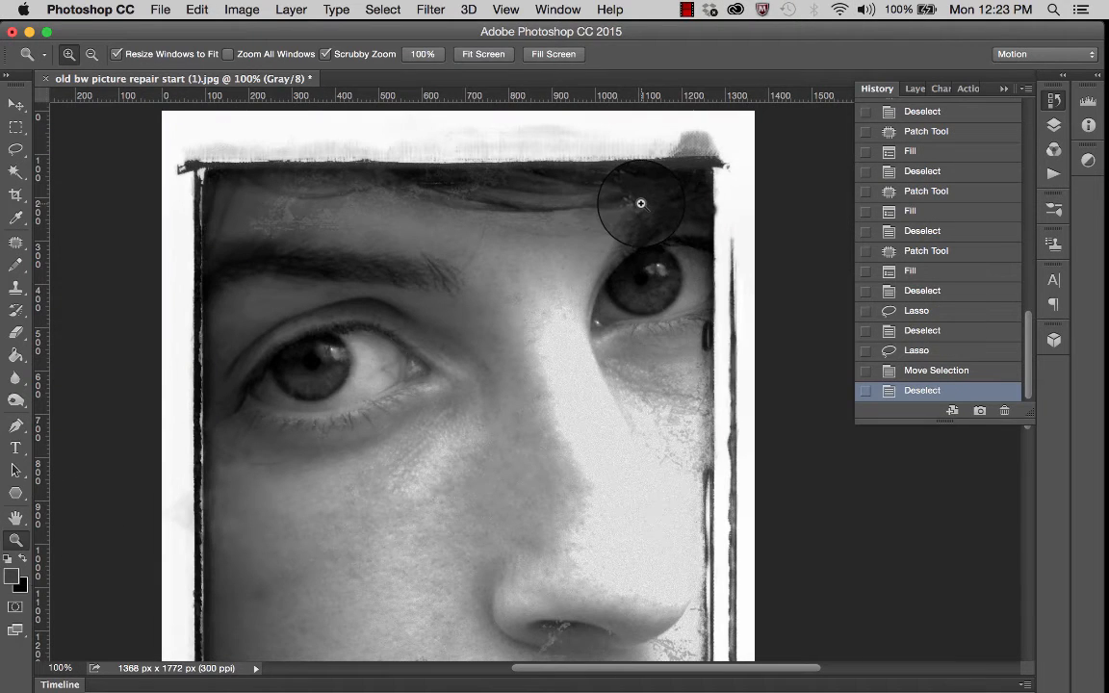
- Heal the white specks where the hair meets the other eyebrow, using the Spot Healing Brush at 29 px
left_click(639, 203)
left_click_drag(640, 203, 642, 202)
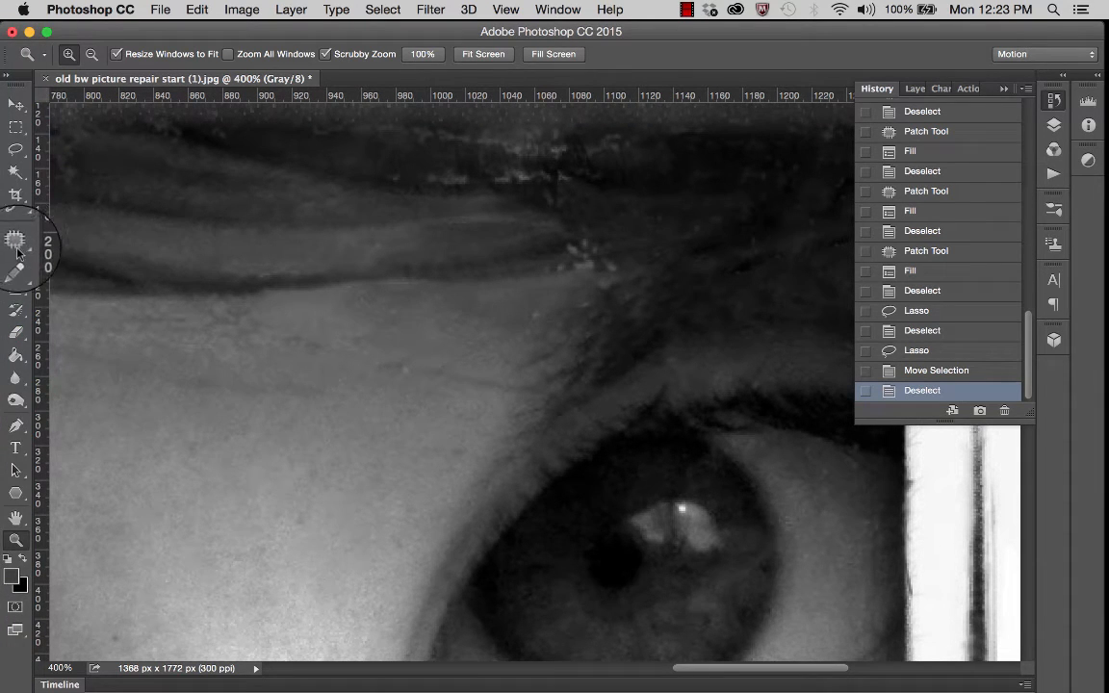
left_click_drag(19, 242, 72, 241)
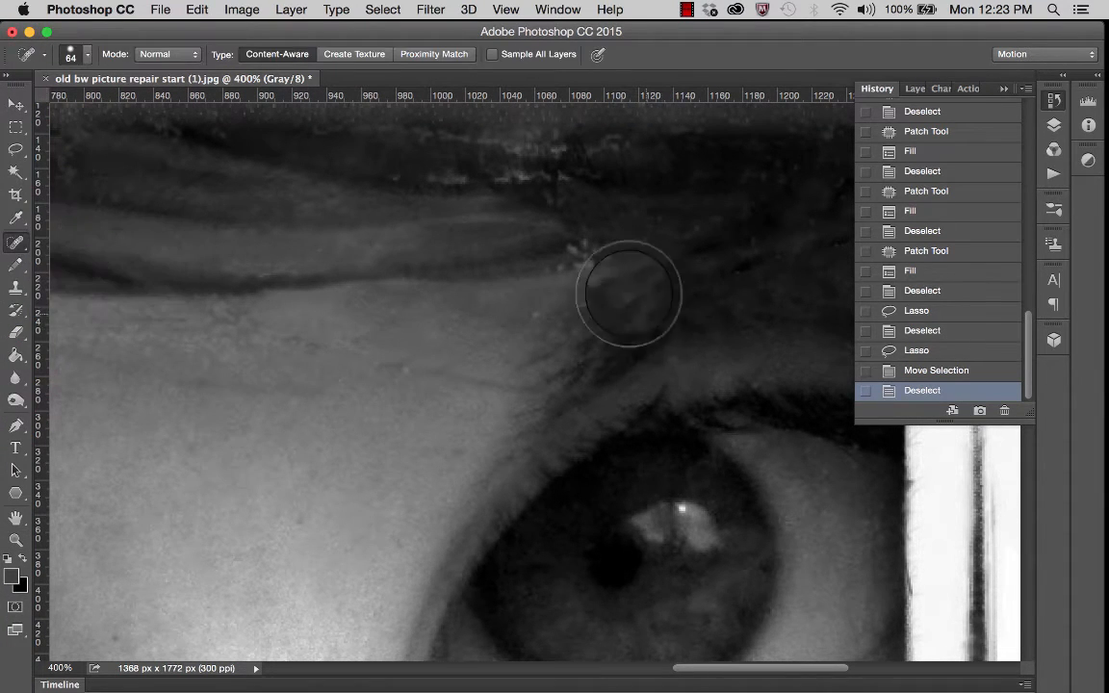
left_click(88, 54)
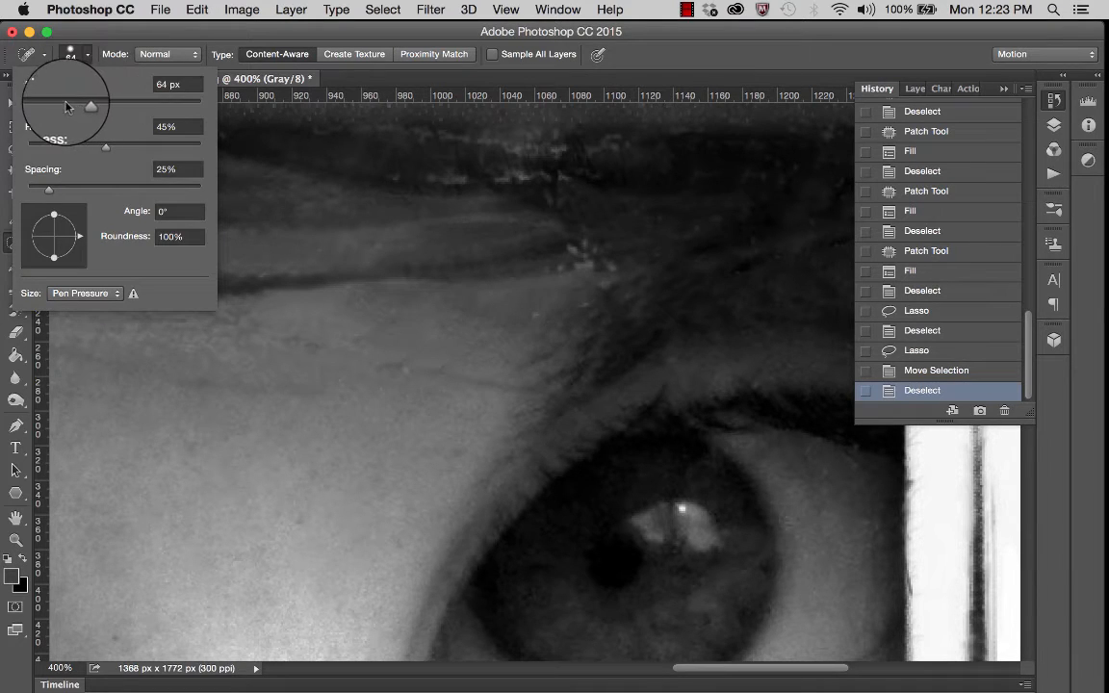
left_click_drag(82, 103, 52, 103)
left_click(589, 253)
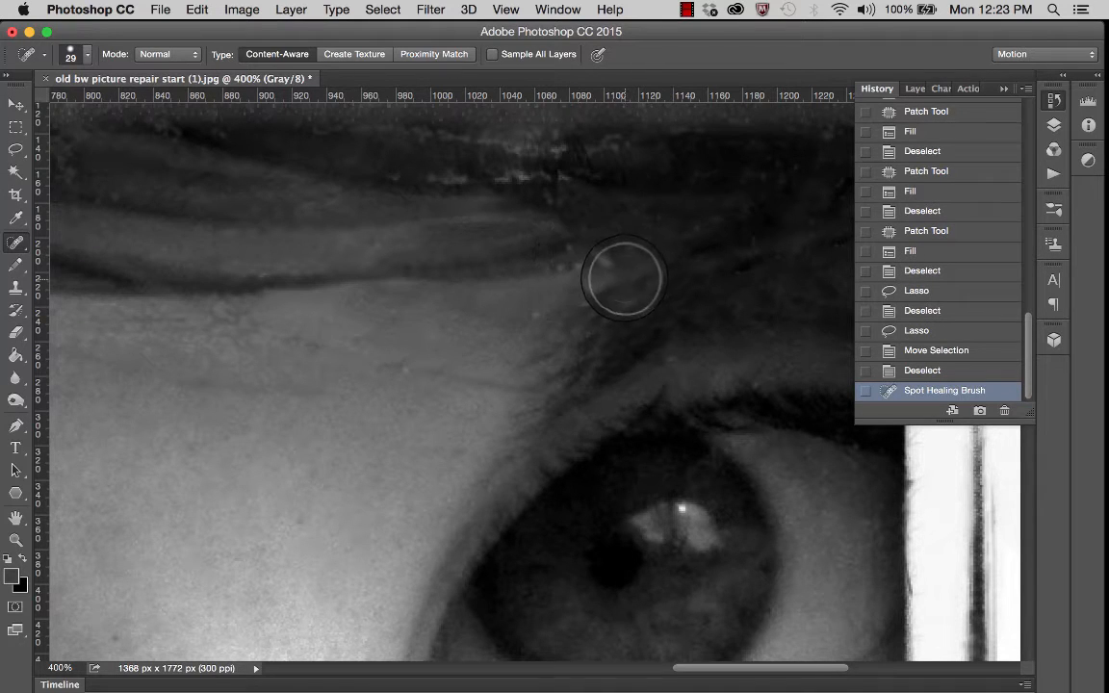
- Reduce the Spot Healing Brush to 16 px, increase its hardness, and heal the light specks where the hair strand meets the eyebrow
left_click(592, 248)
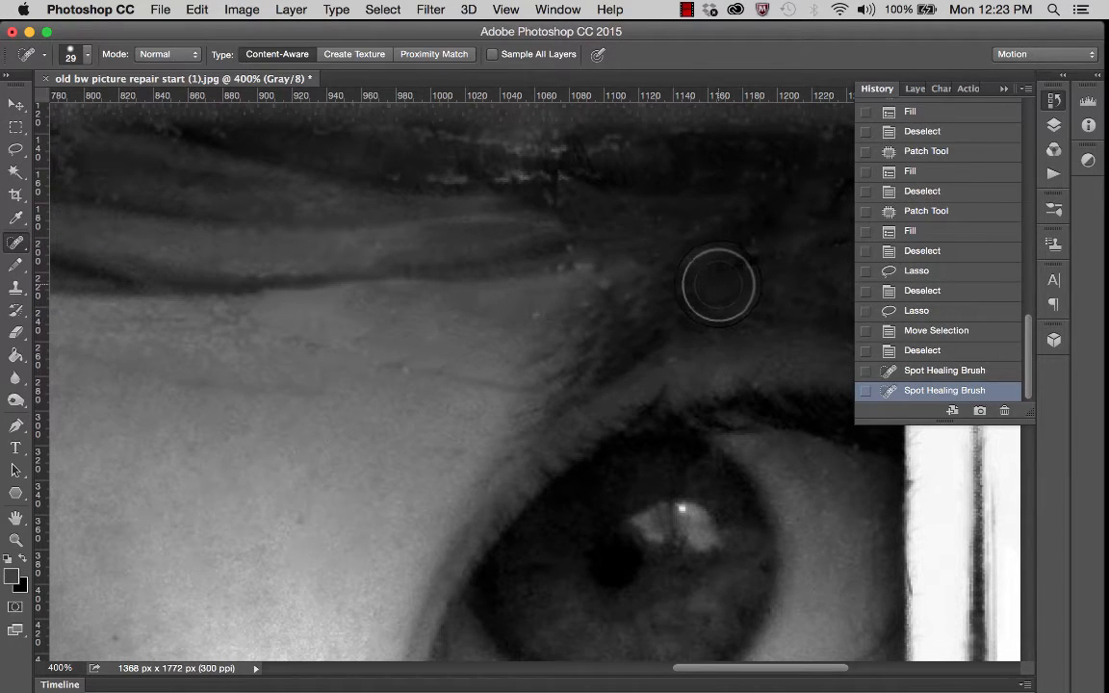
key("super+z")
left_click(90, 60)
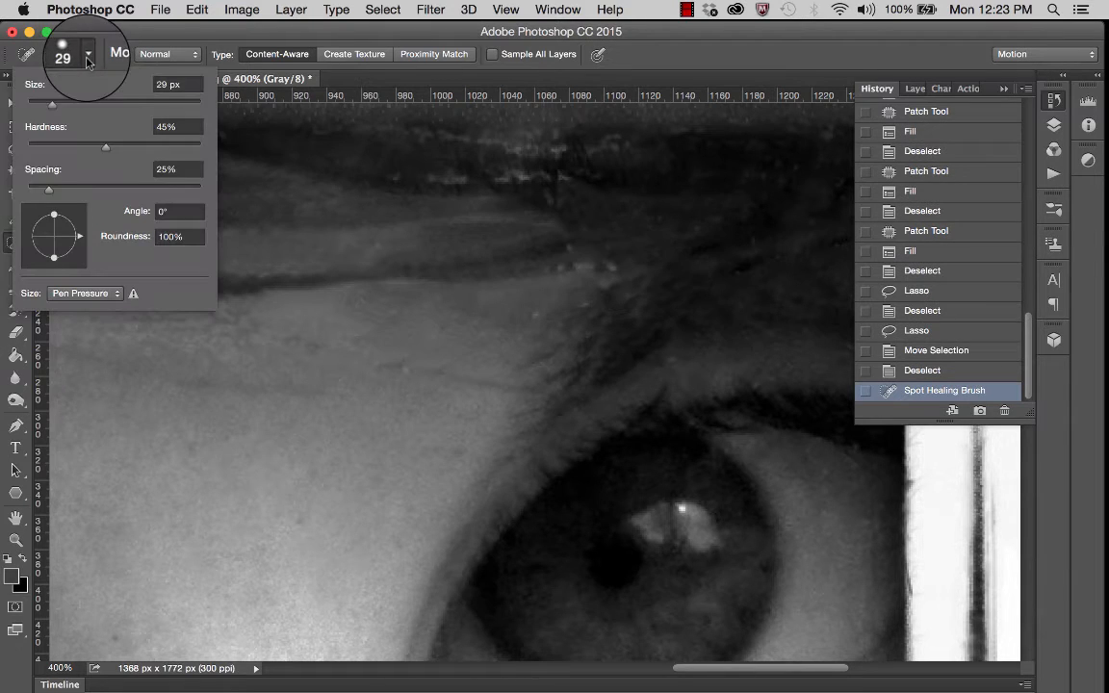
left_click_drag(52, 104, 41, 104)
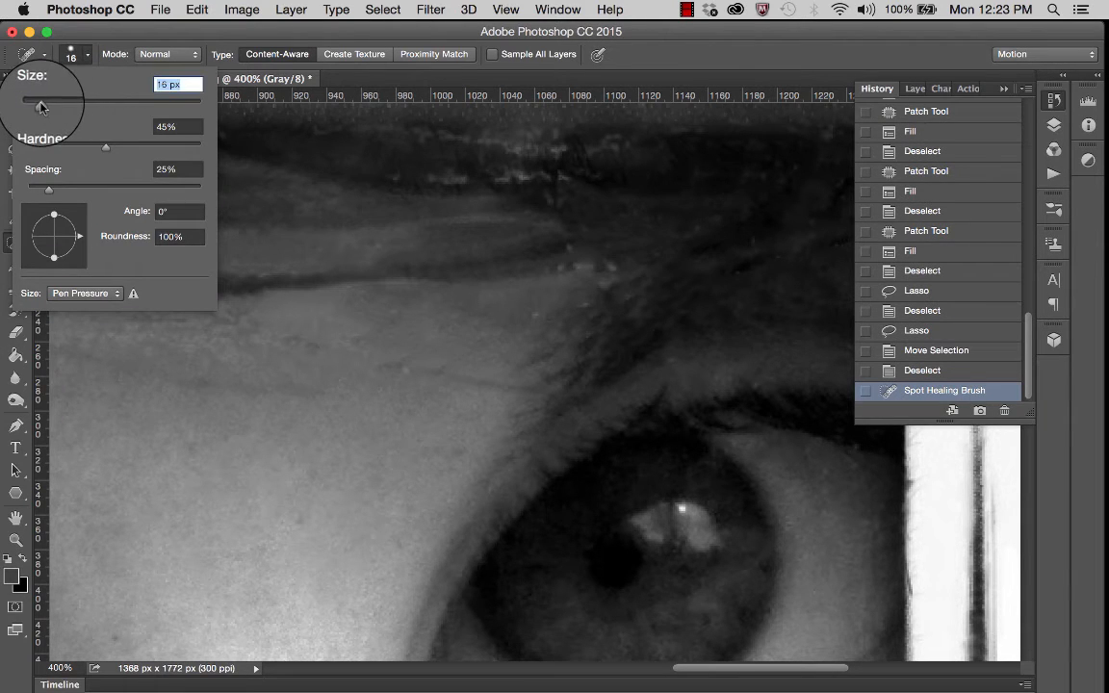
left_click(567, 251)
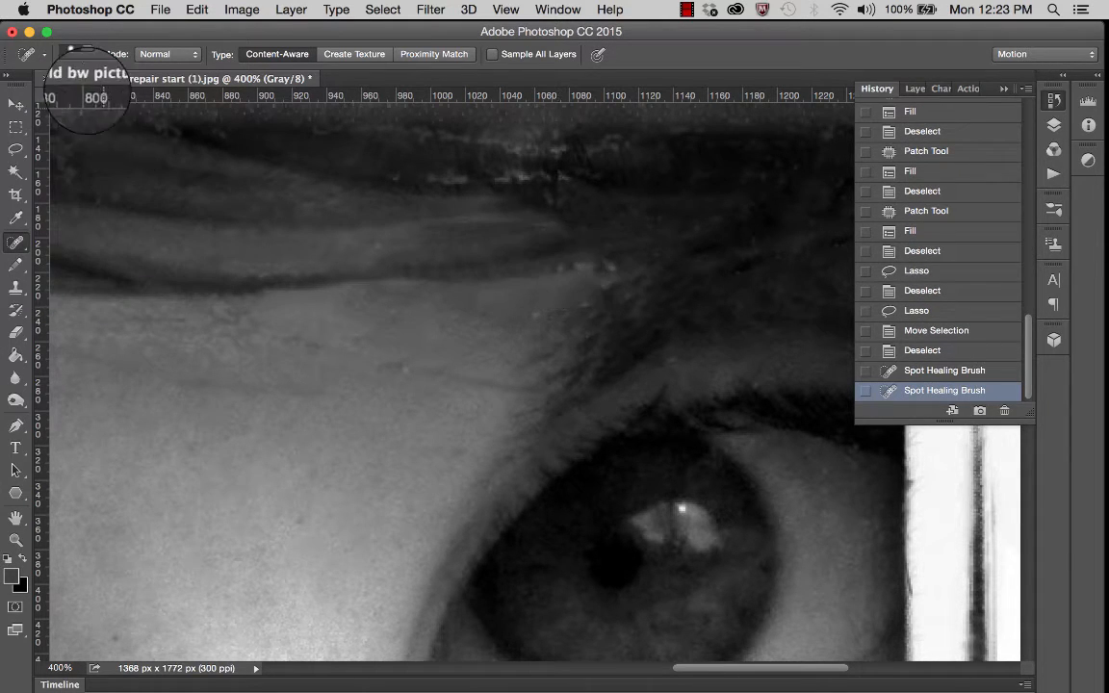
left_click(75, 56)
left_click_drag(109, 146, 142, 145)
left_click(616, 264)
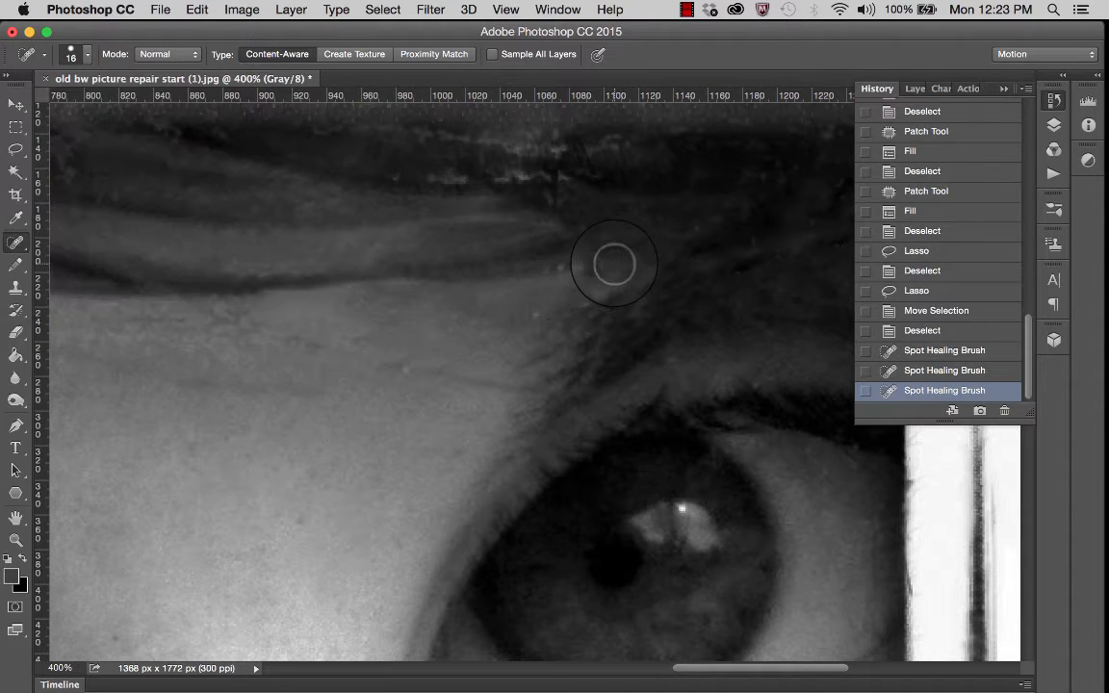
- Heal the white scratches across the dark hair above the eye and the leftover specks where the strand meets the eyebrow
left_click(563, 173)
left_click(536, 174)
left_click(550, 173)
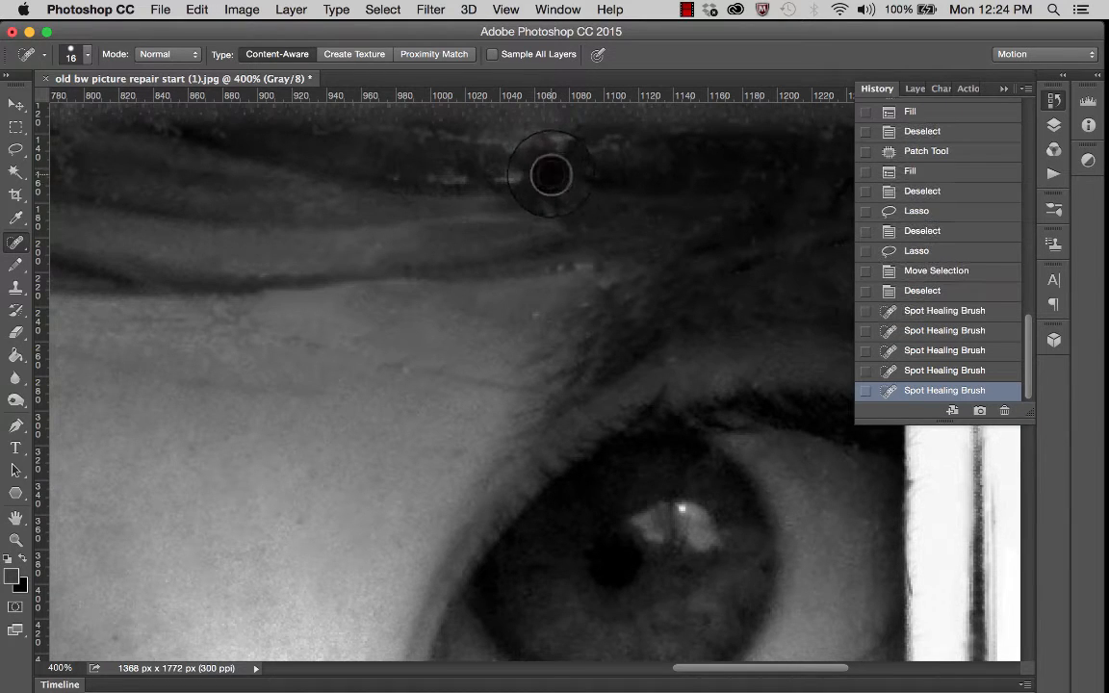
left_click(522, 174)
left_click(487, 173)
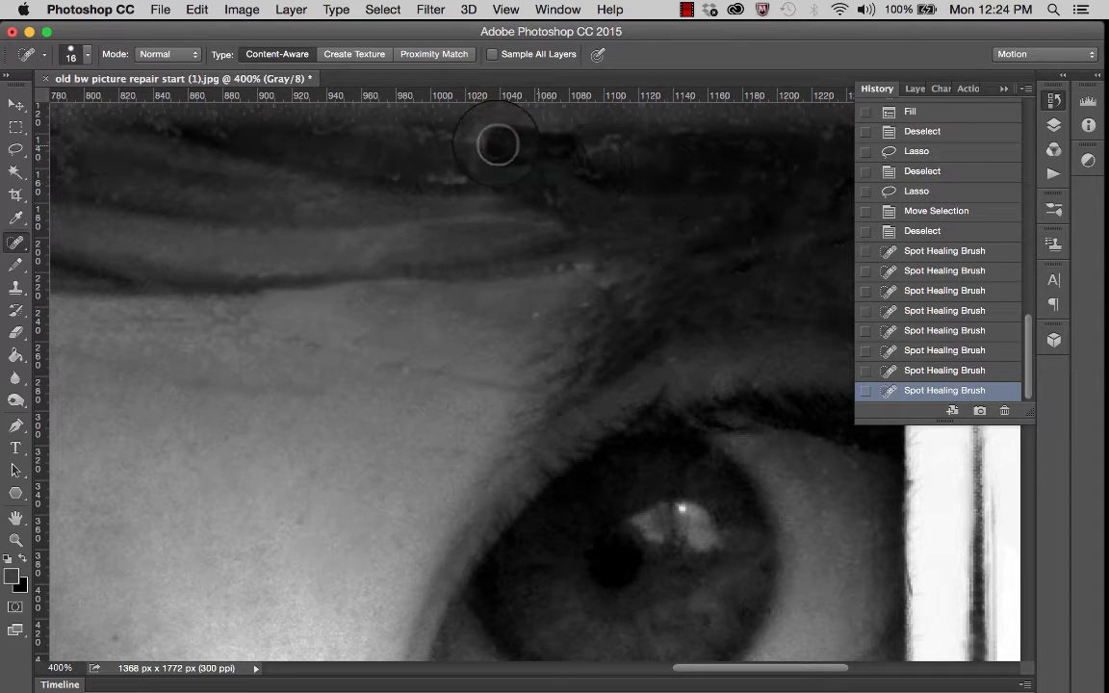
left_click(495, 143)
left_click(416, 174)
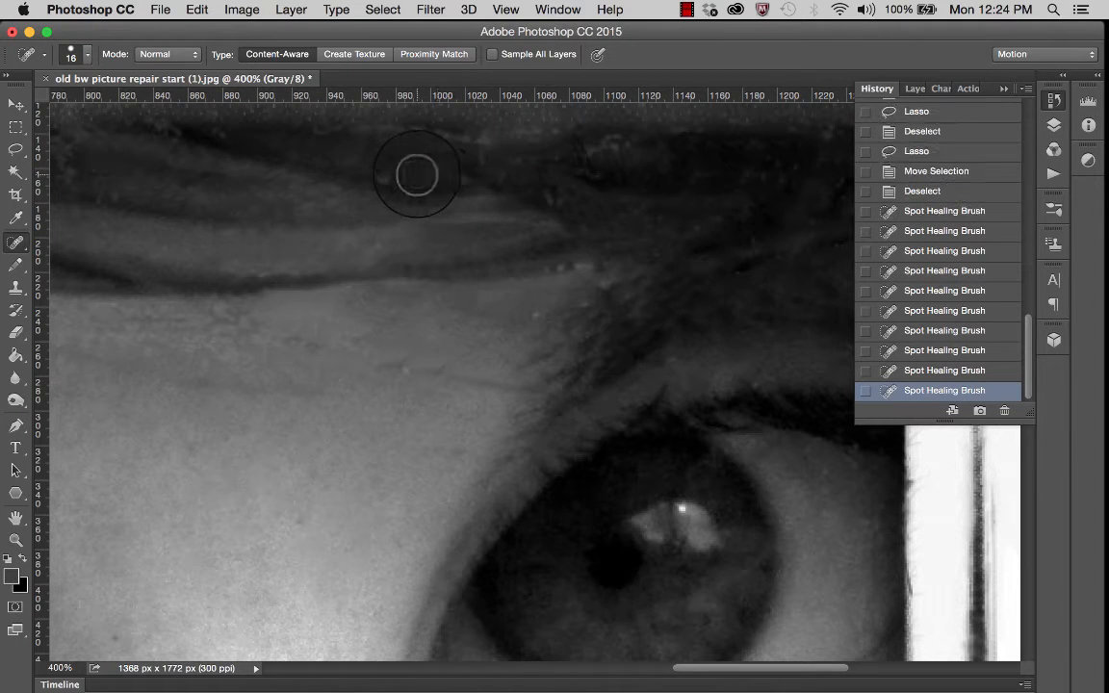
left_click(396, 174)
left_click(470, 175)
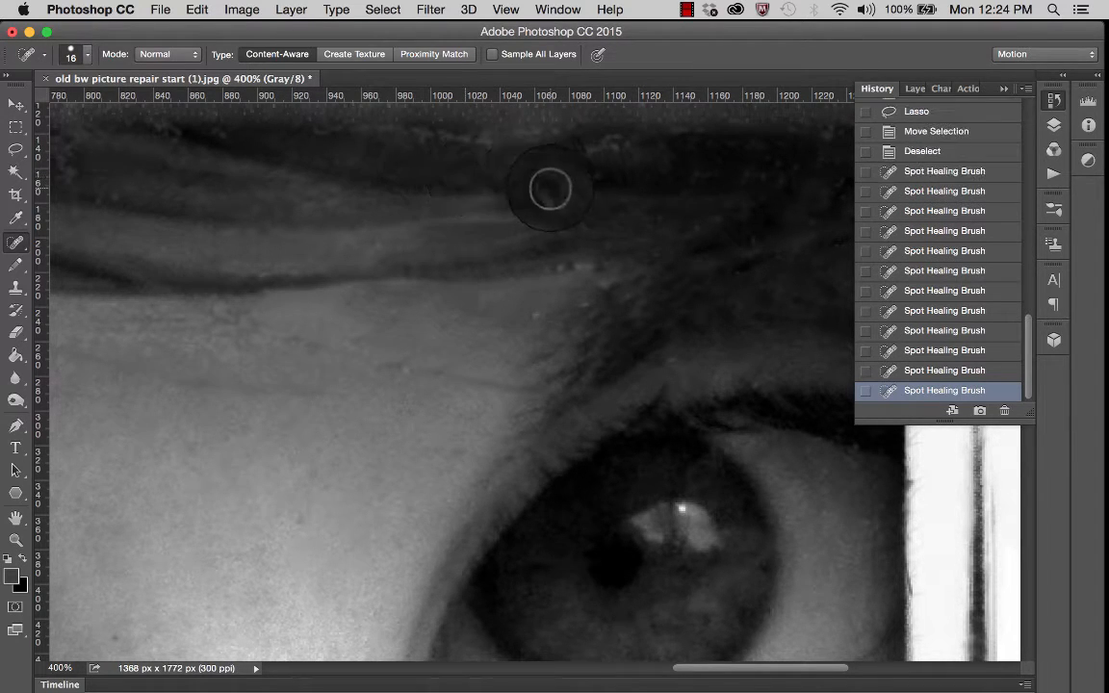
left_click(597, 228)
left_click_drag(604, 256, 525, 258)
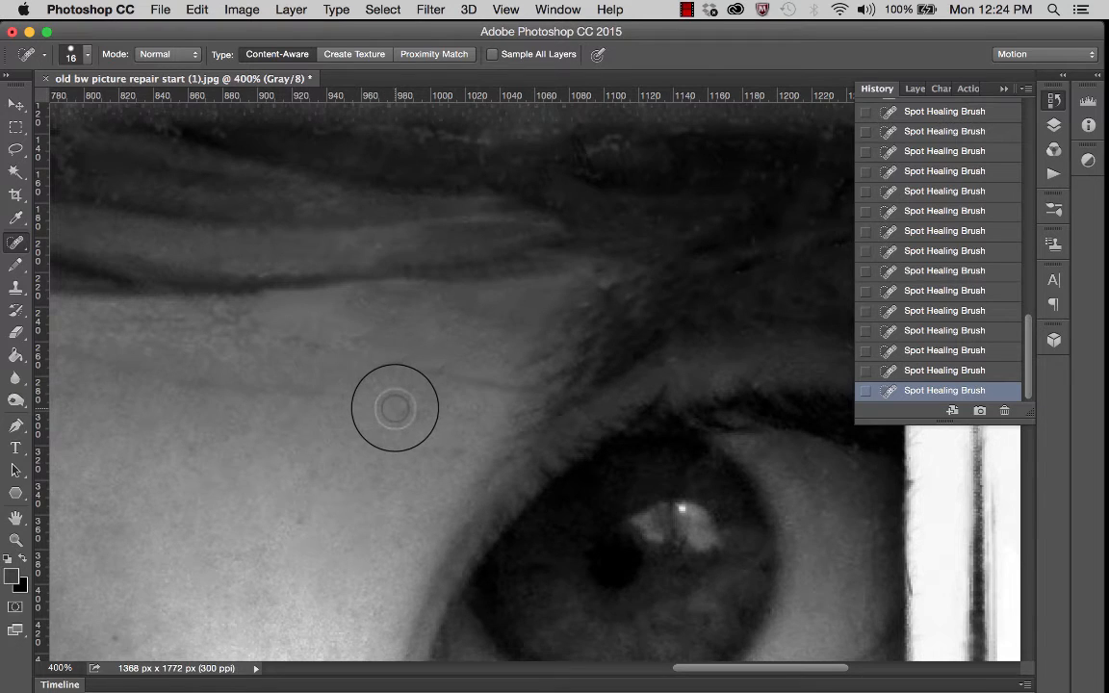
- Heal the mottled damage in the dark hair strands above the middle of the forehead with the 16 px Spot Healing Brush
scroll(393, 390, "left", 3)
scroll(393, 390, "up", 1)
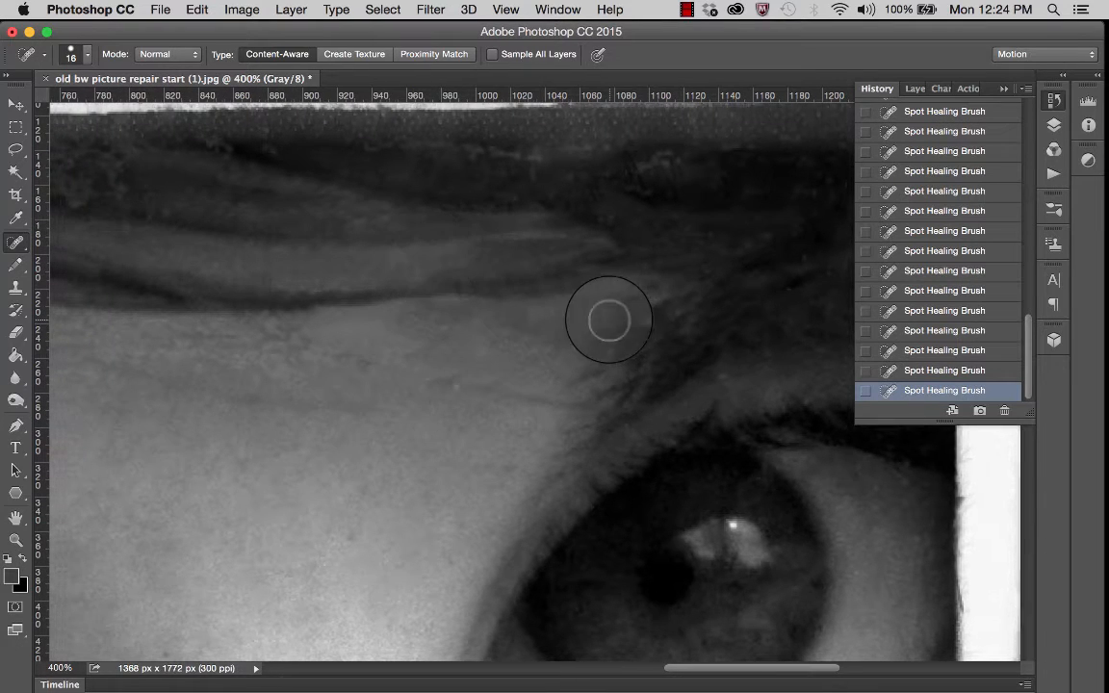
scroll(607, 317, "left", 8)
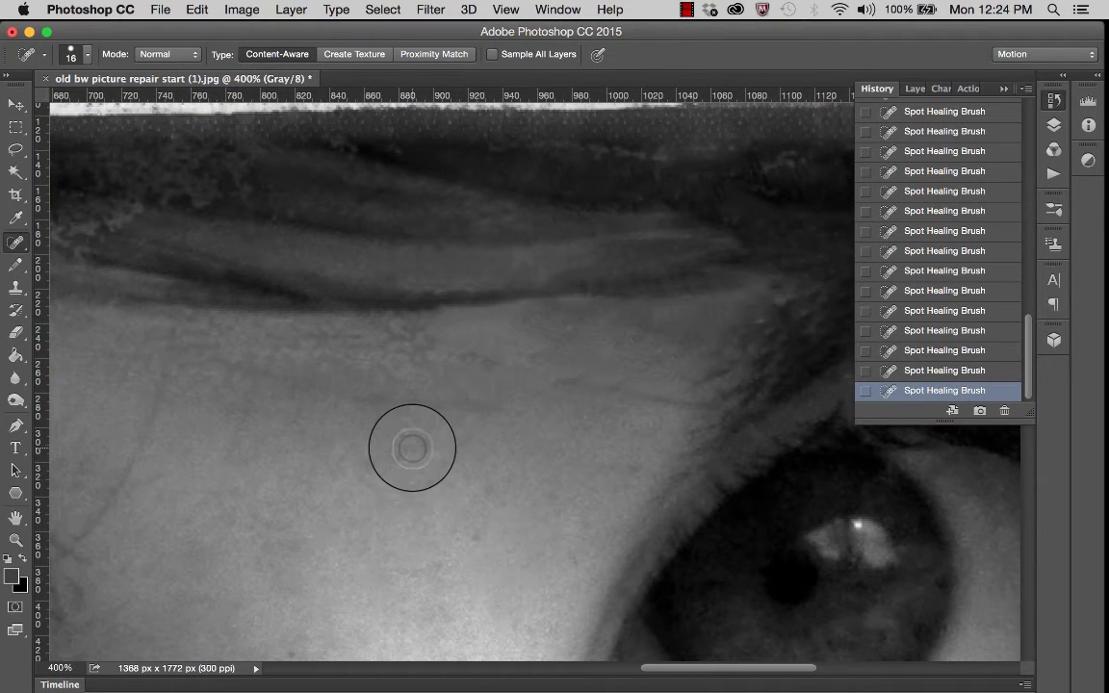
scroll(413, 446, "left", 15)
scroll(413, 445, "up", 5)
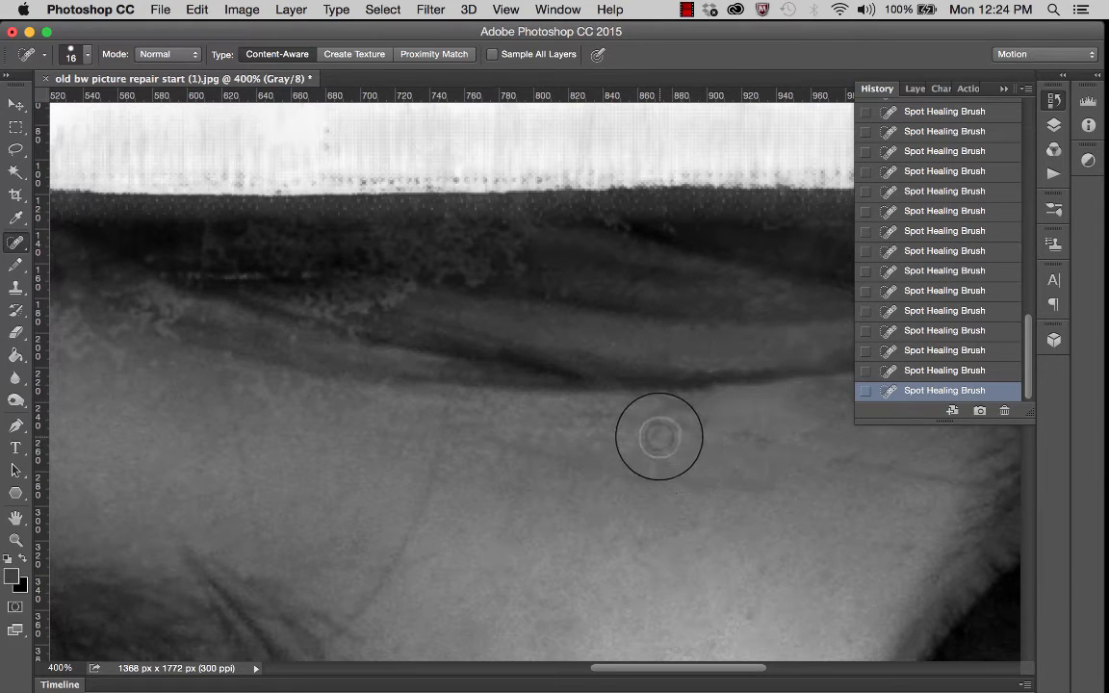
left_click(663, 443)
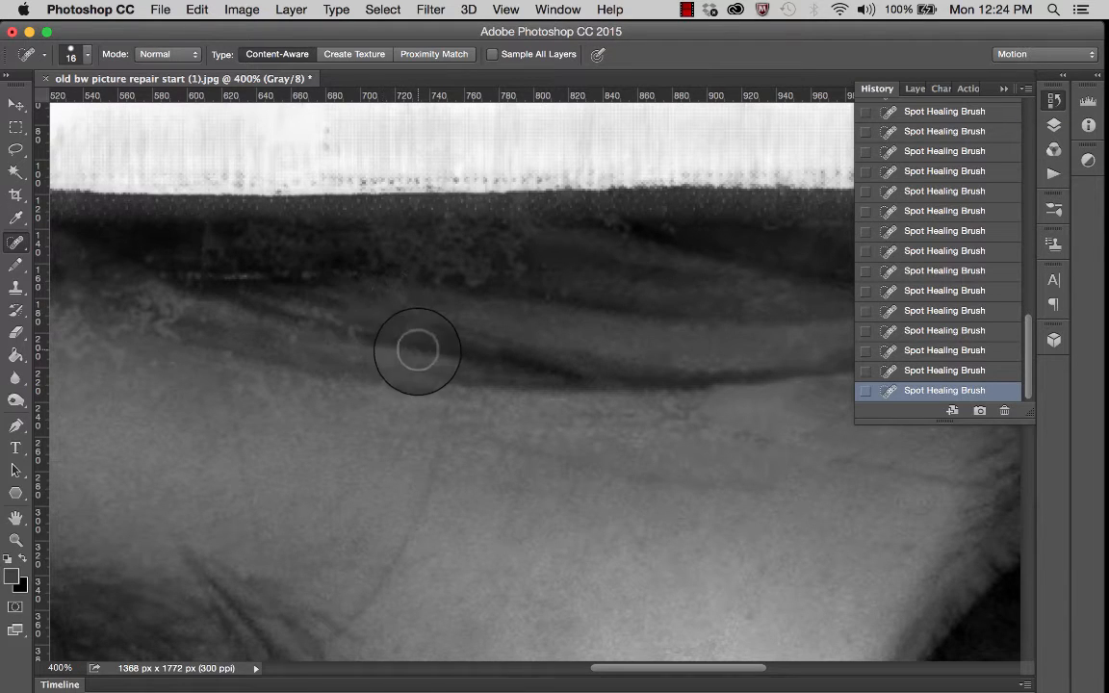
mouse_move(376, 324)
left_mouse_down()
mouse_move(334, 322)
mouse_move(249, 287)
left_mouse_up()
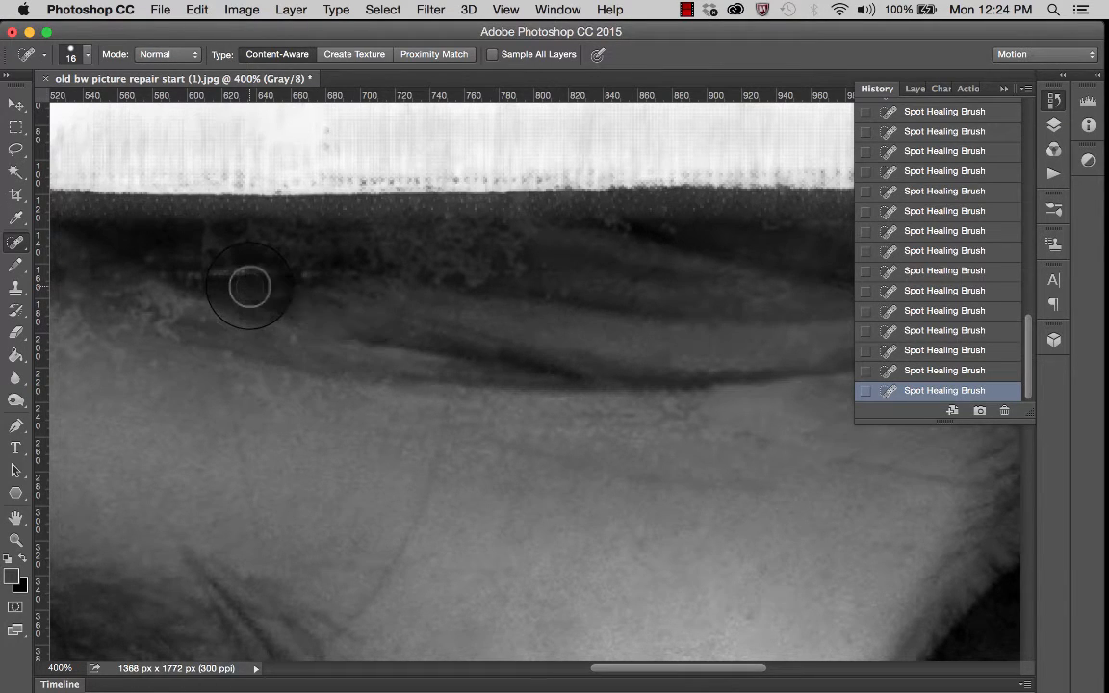
left_click_drag(568, 287, 490, 286)
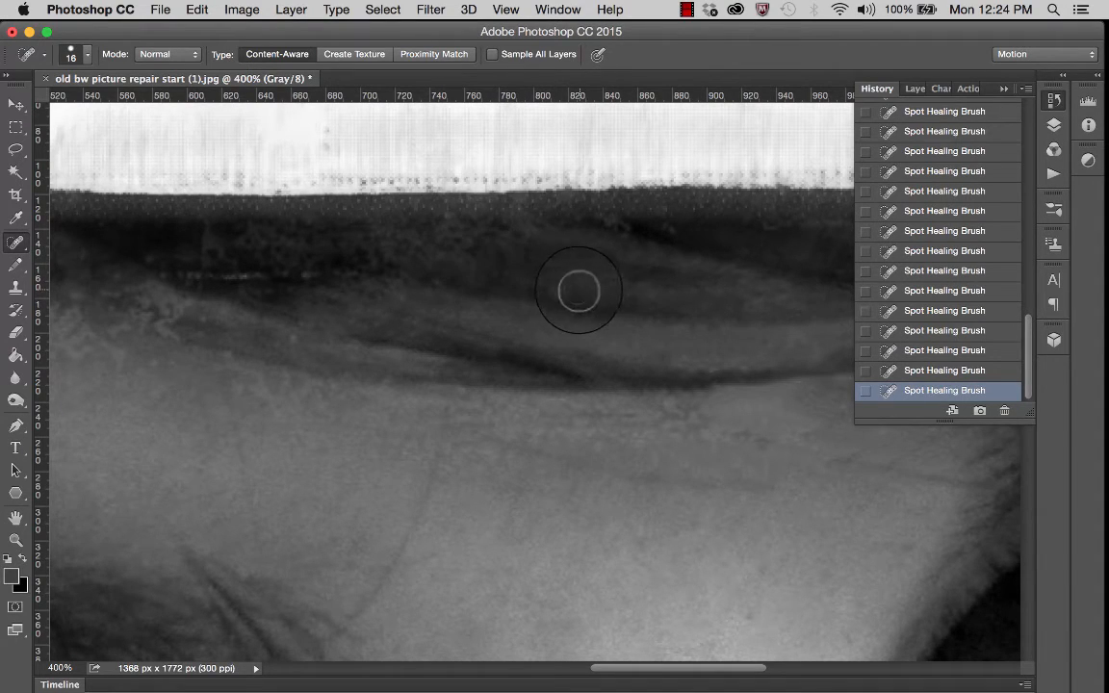
left_click_drag(579, 292, 472, 252)
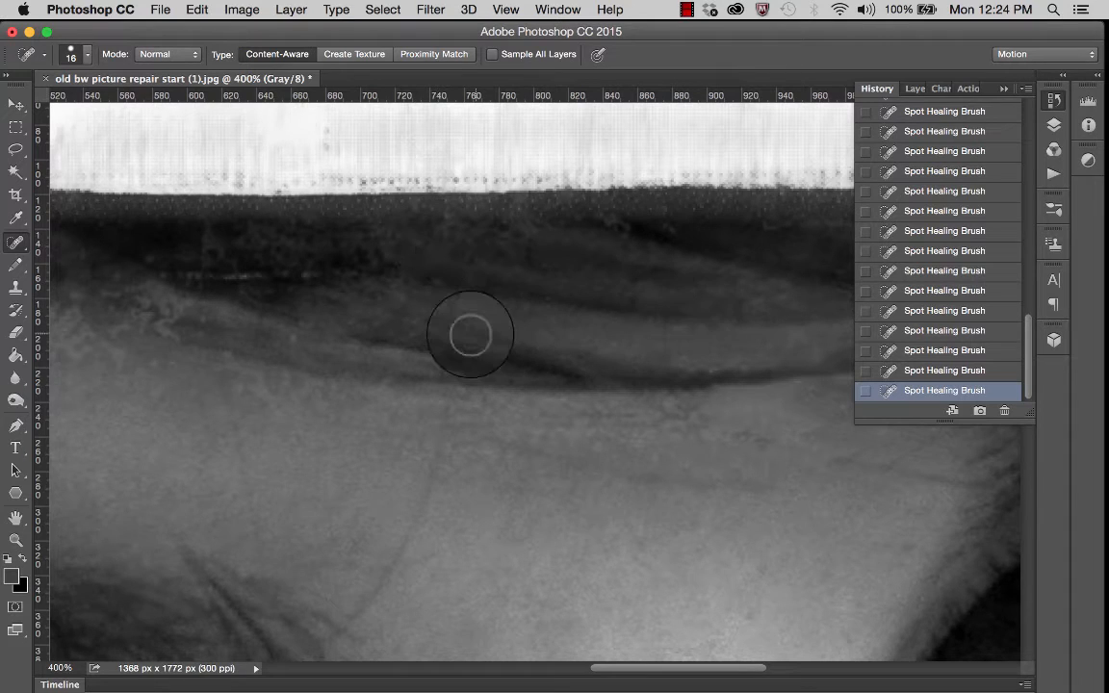
- Clone clean nearby pixels over the blotchy damage along the lower edge of the dark hair, using the Clone Stamp at 12 px
scroll(471, 336, "left", 3)
scroll(471, 336, "up", 2)
scroll(471, 336, "left", 3)
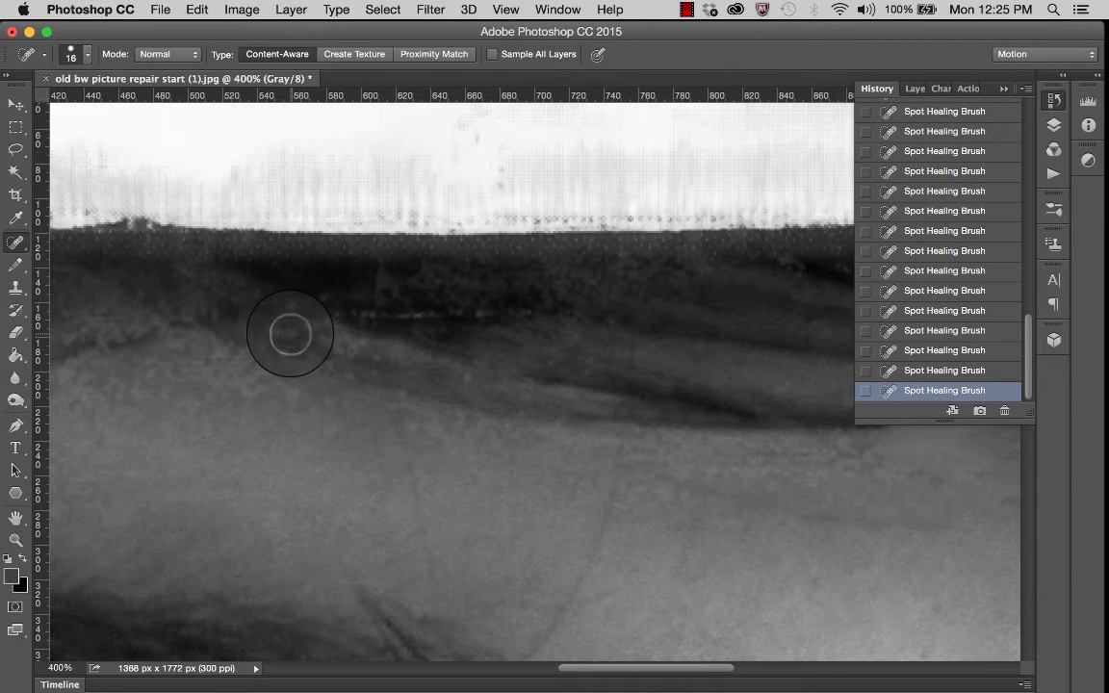
key("s")
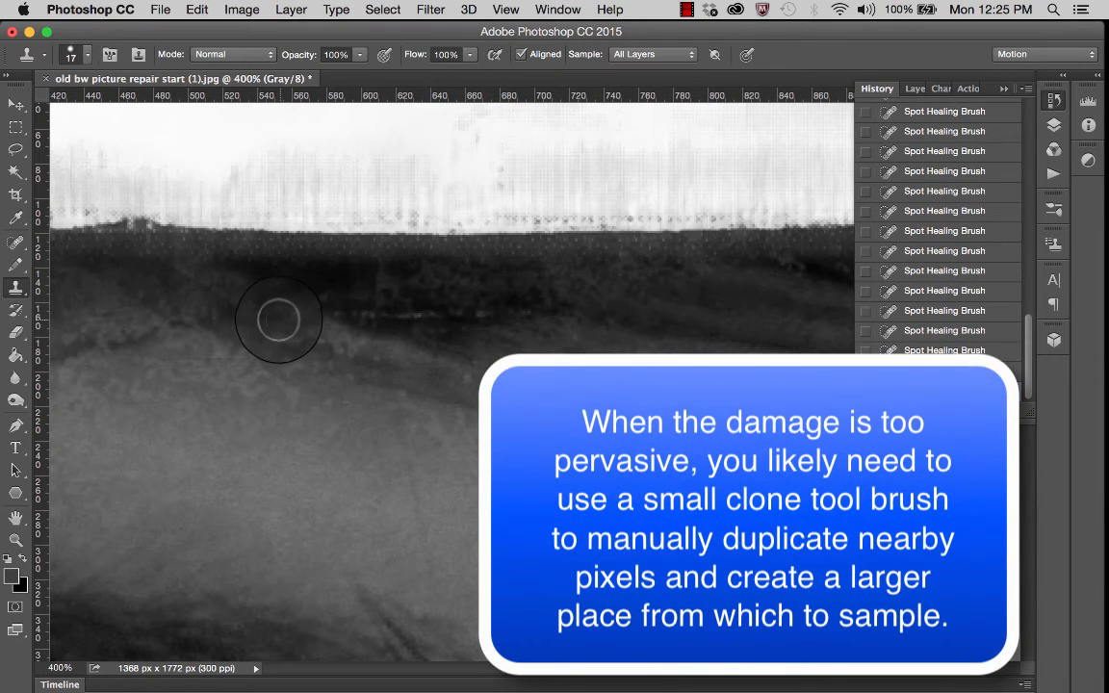
left_click(77, 54)
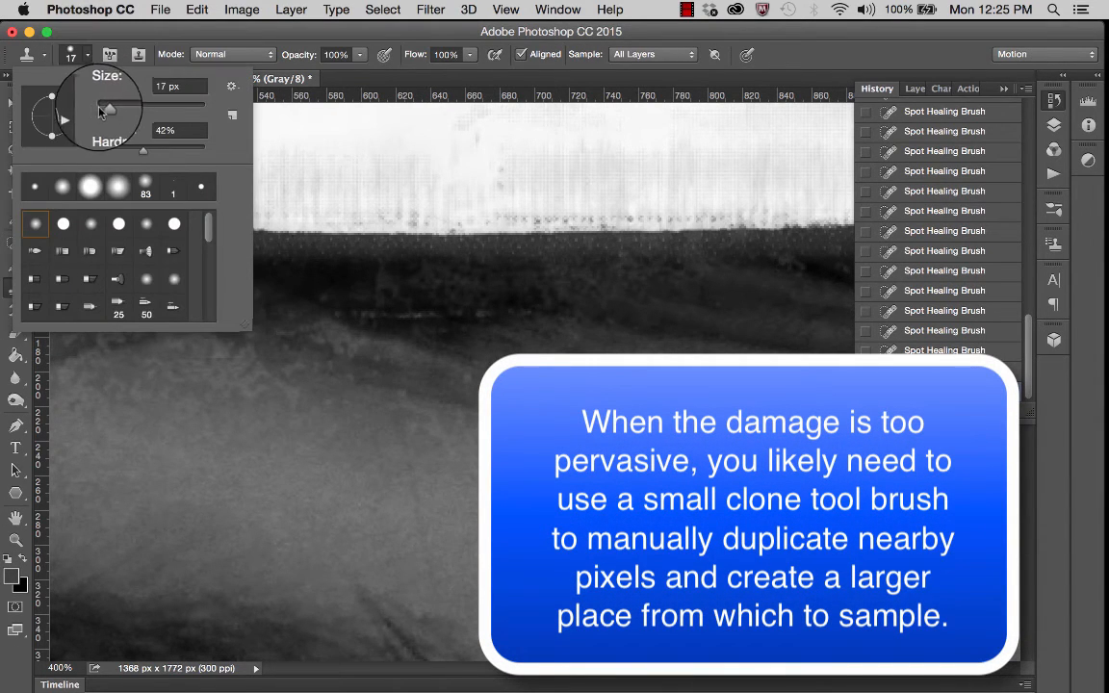
left_click_drag(105, 109, 102, 109)
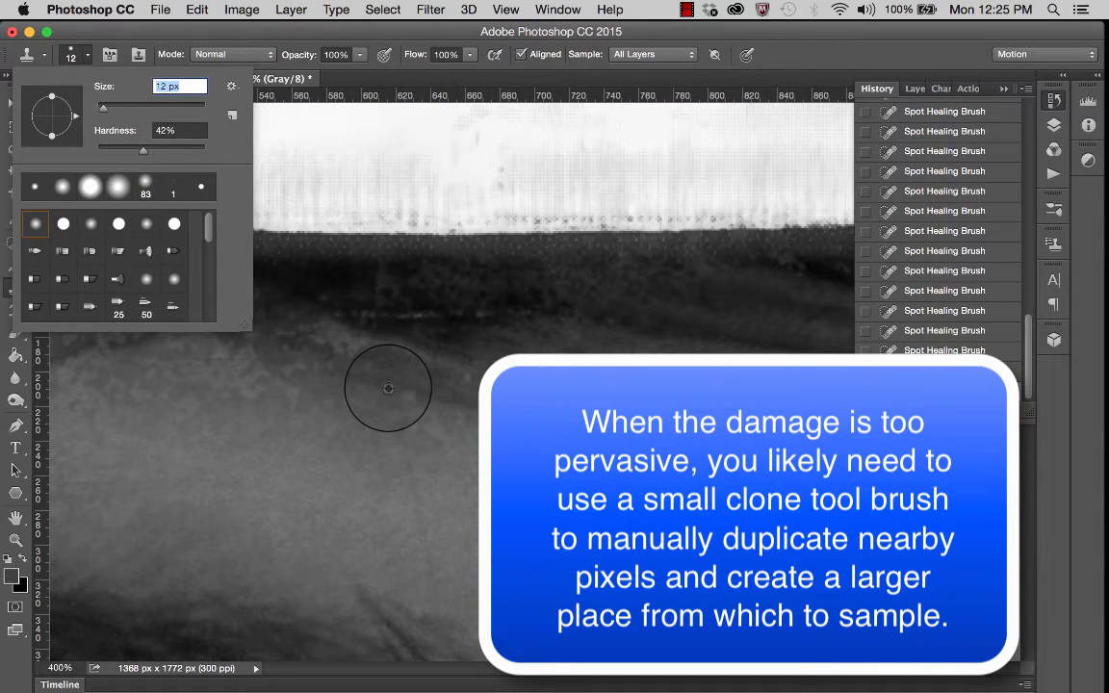
left_click(388, 387)
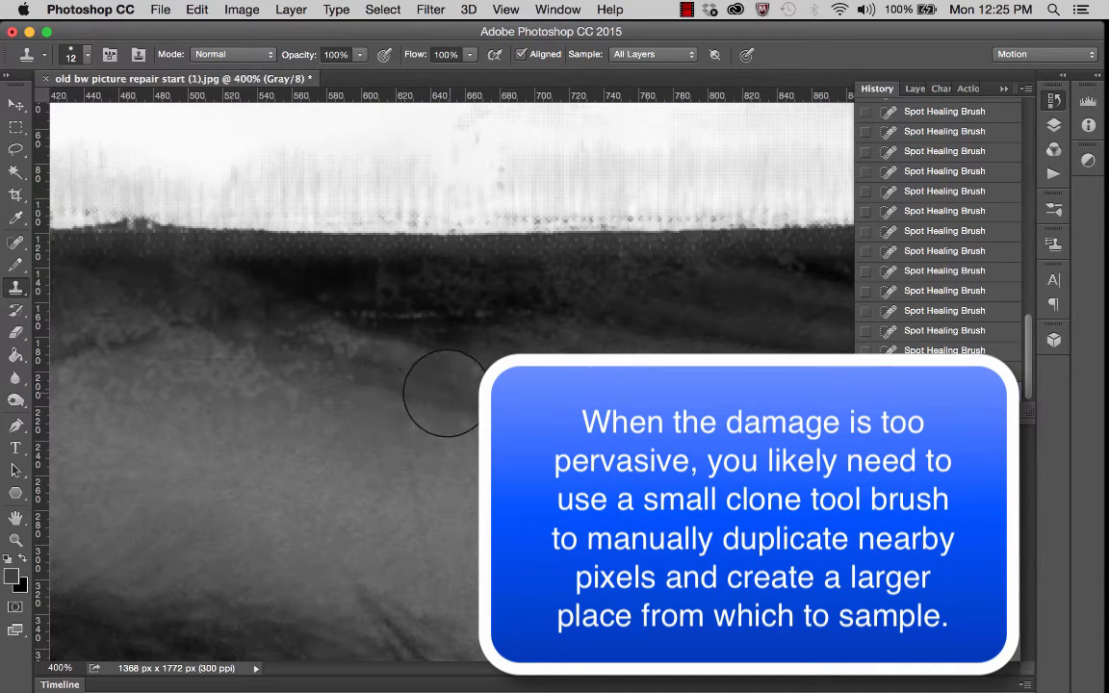
left_click(359, 376, "alt")
left_click(337, 370, "alt")
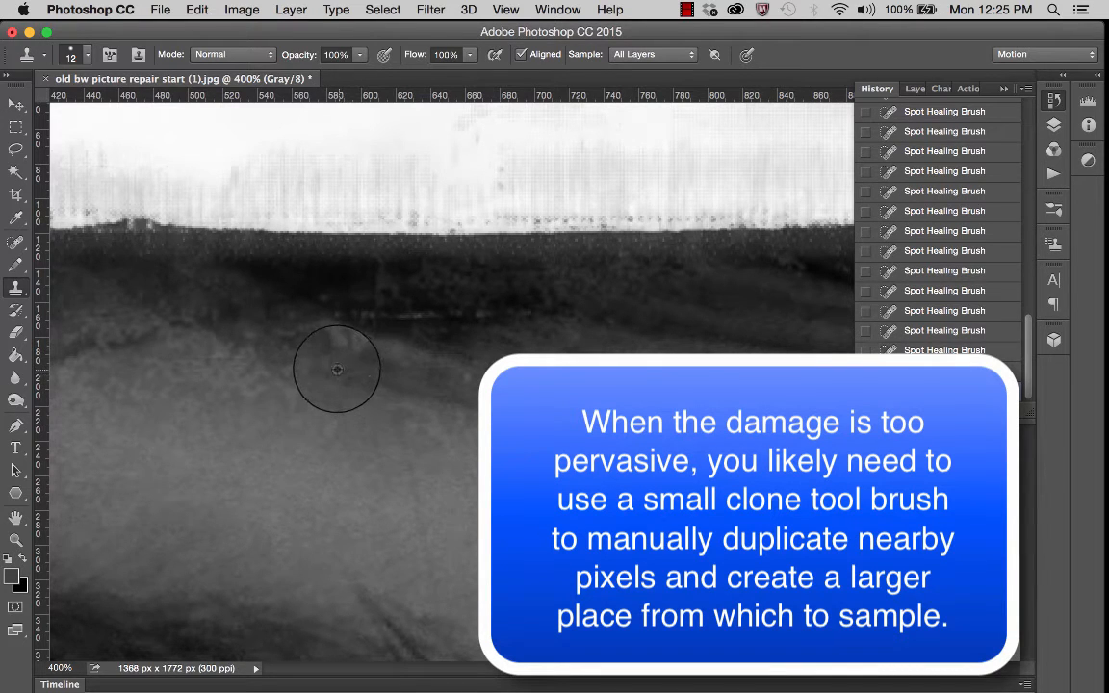
left_click(327, 364)
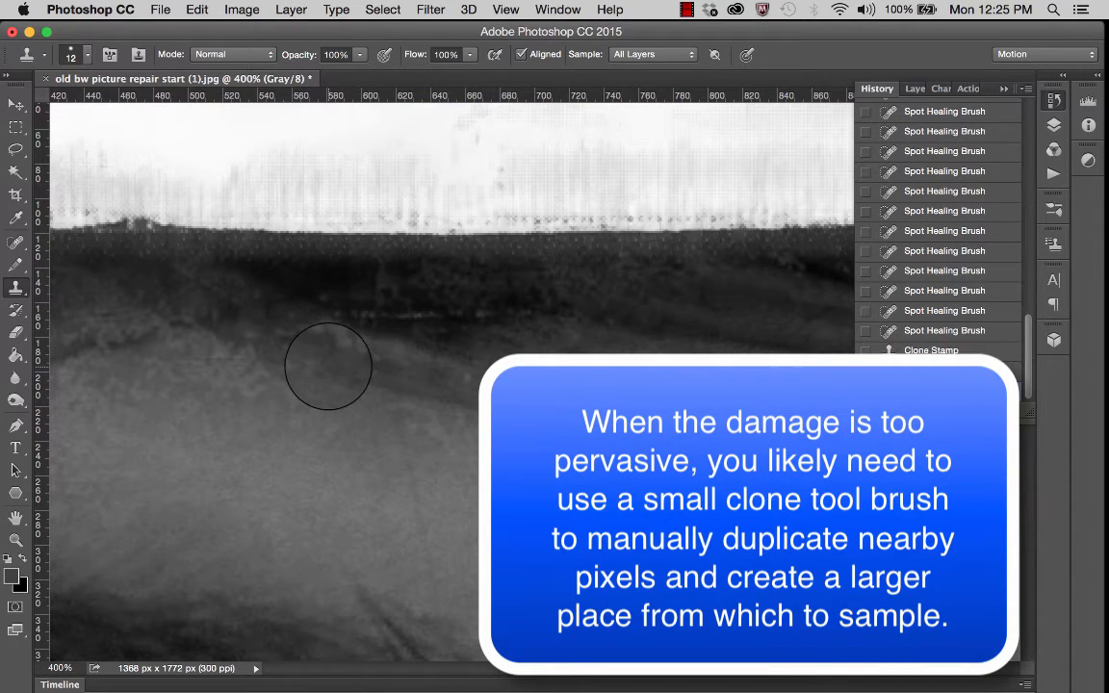
left_click(459, 377)
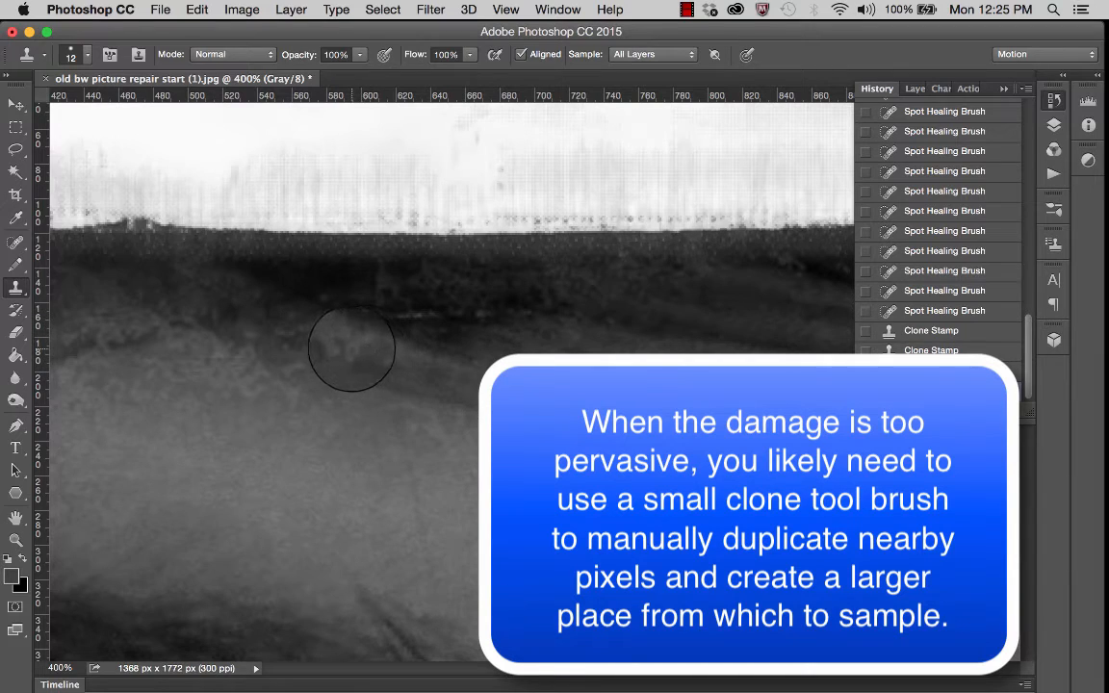
left_click(366, 358, "alt")
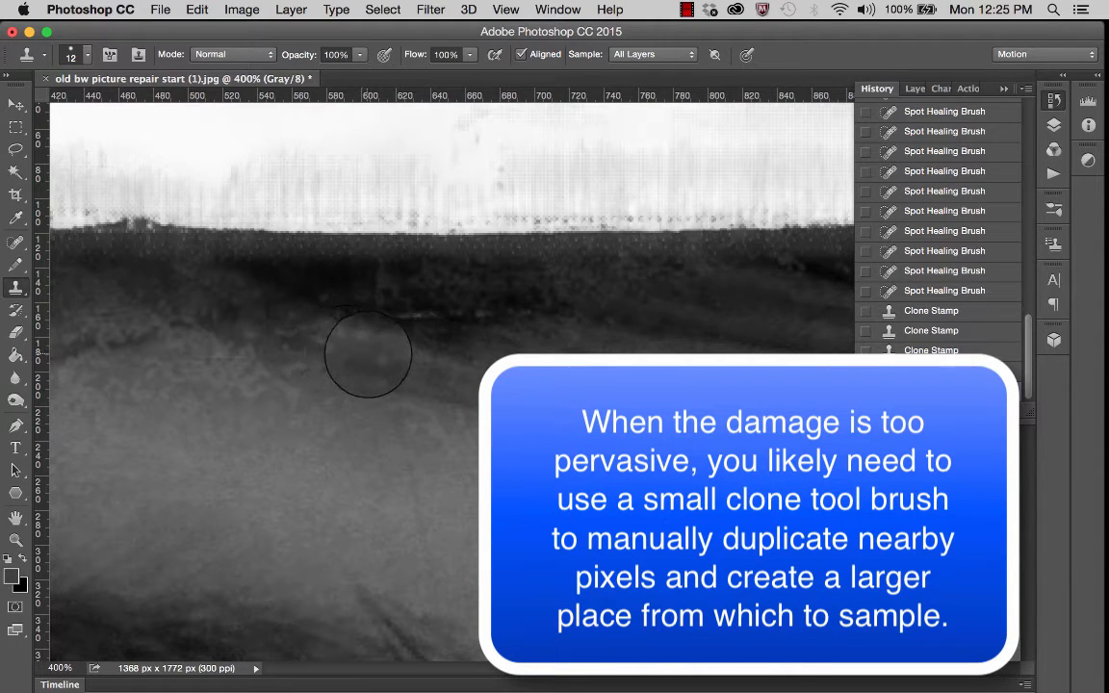
mouse_move(374, 356)
left_mouse_down()
mouse_move(332, 348)
mouse_move(369, 357)
left_mouse_up()
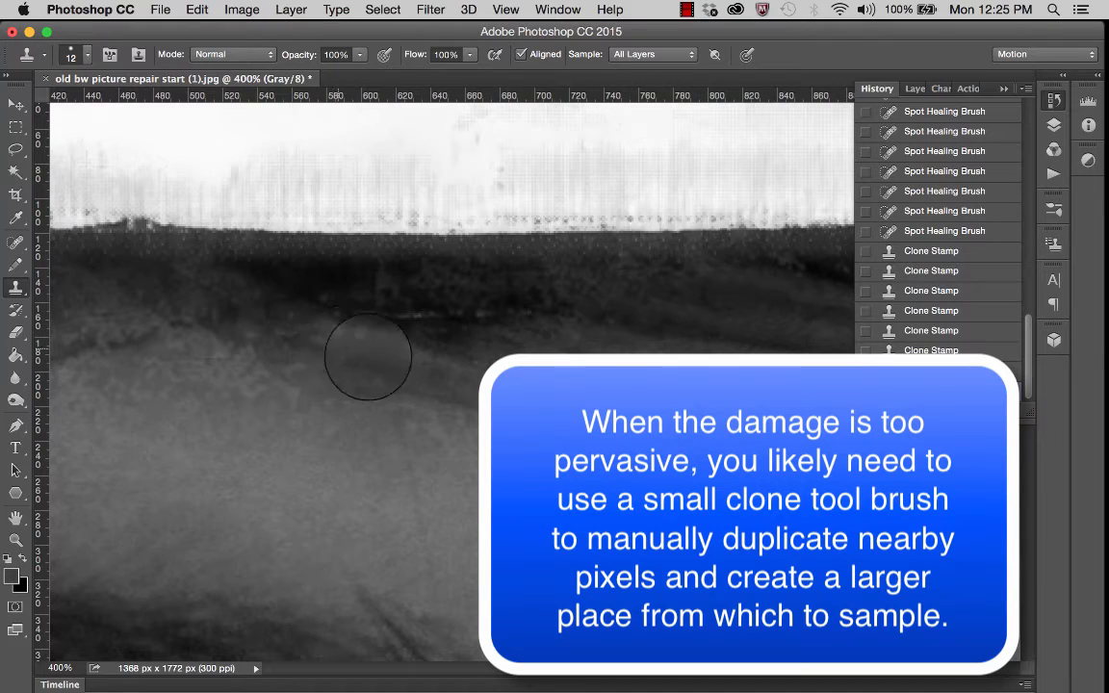
- Clone dark hair texture over the thin white horizontal scratch and the light marks around it in the hair
left_click(446, 315, "alt")
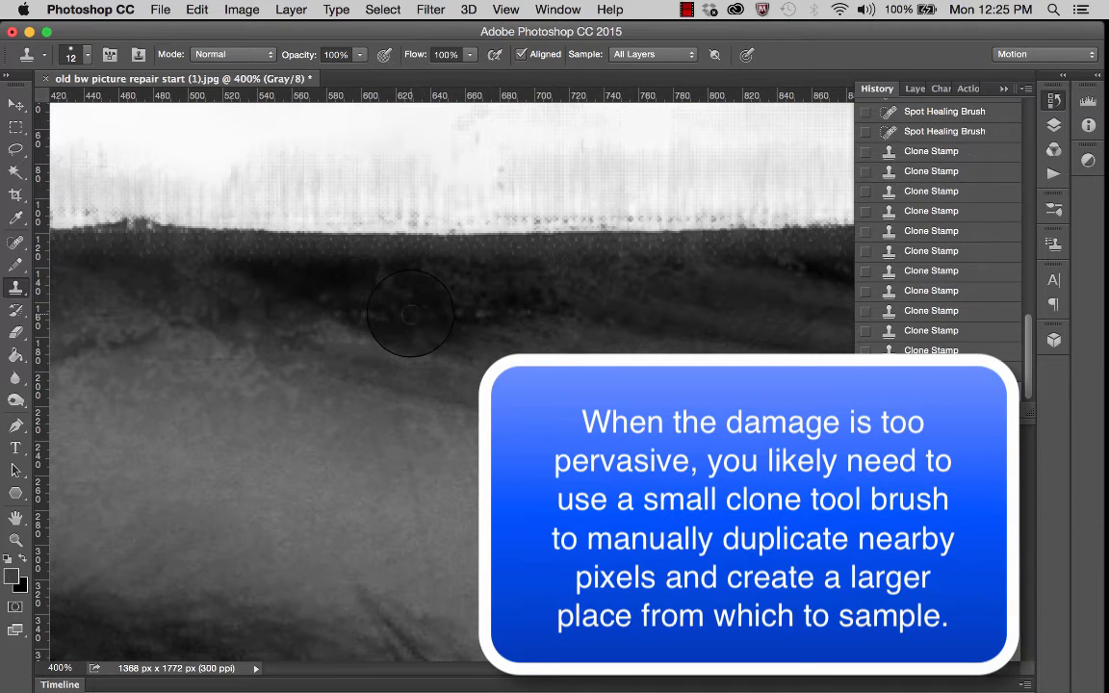
left_click_drag(408, 314, 308, 301)
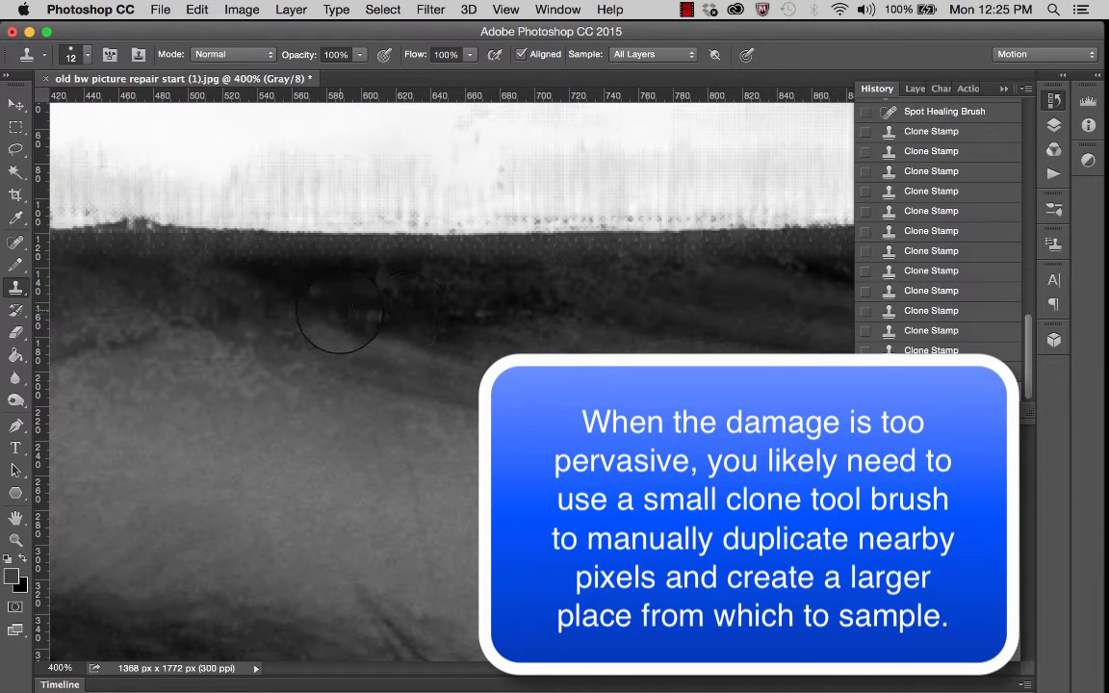
left_click_drag(435, 347, 409, 332)
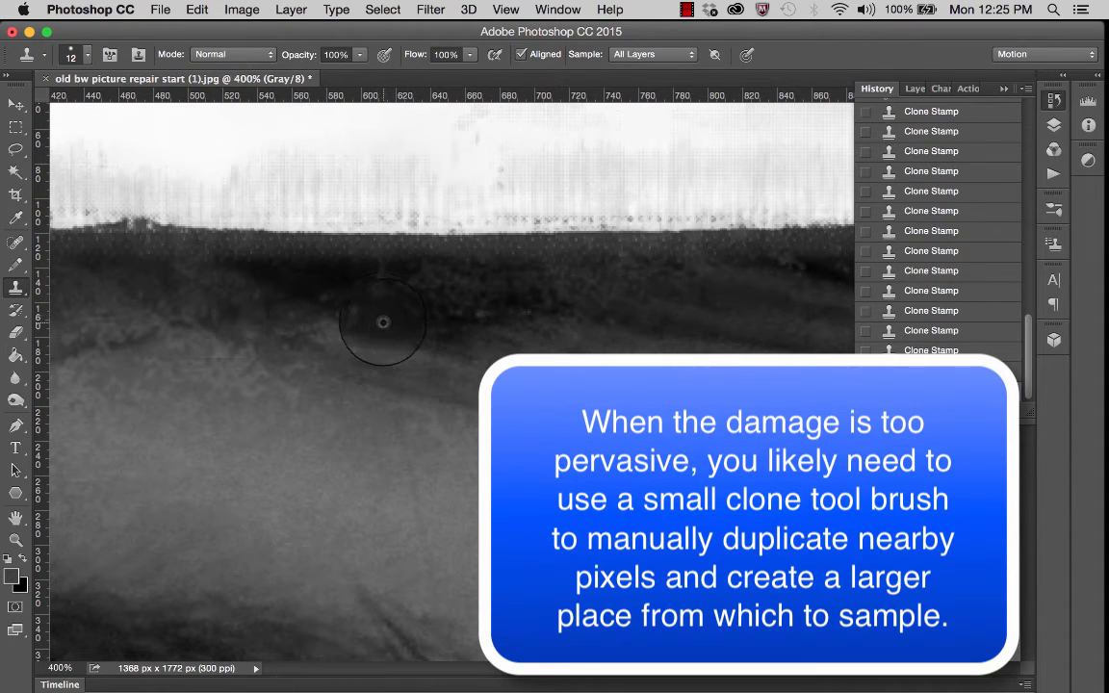
left_click_drag(382, 322, 363, 315)
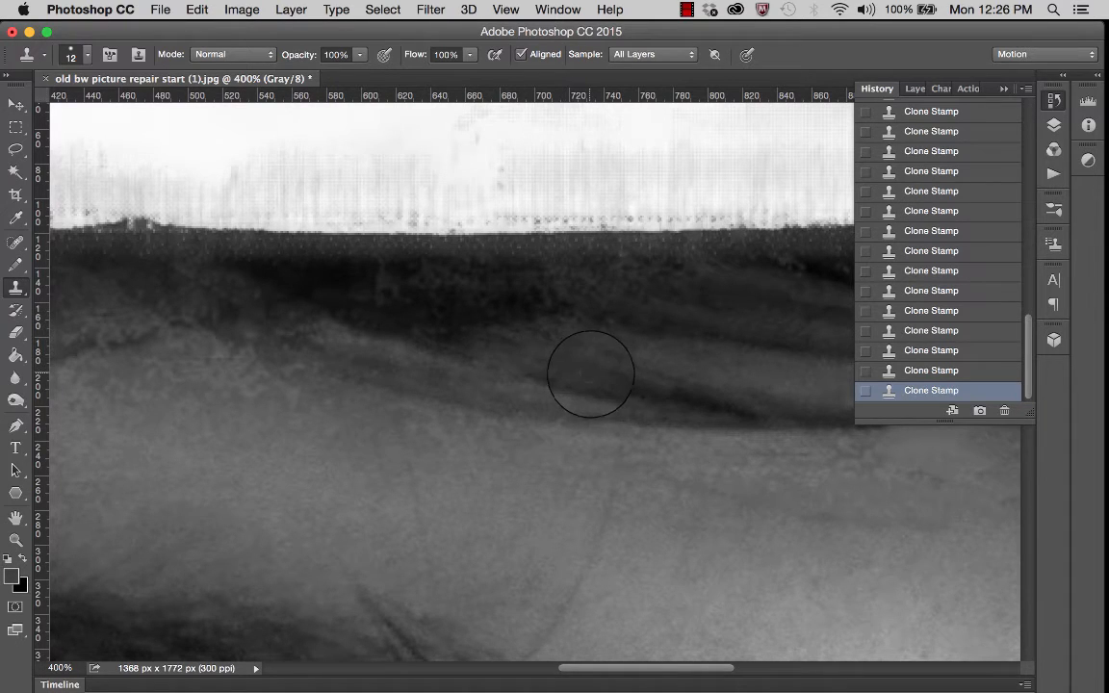
- Clone over the remaining light blotches between the darkest patch of hair and the lighter strands beside it
scroll(733, 507, "right", 2)
scroll(732, 508, "up", 2)
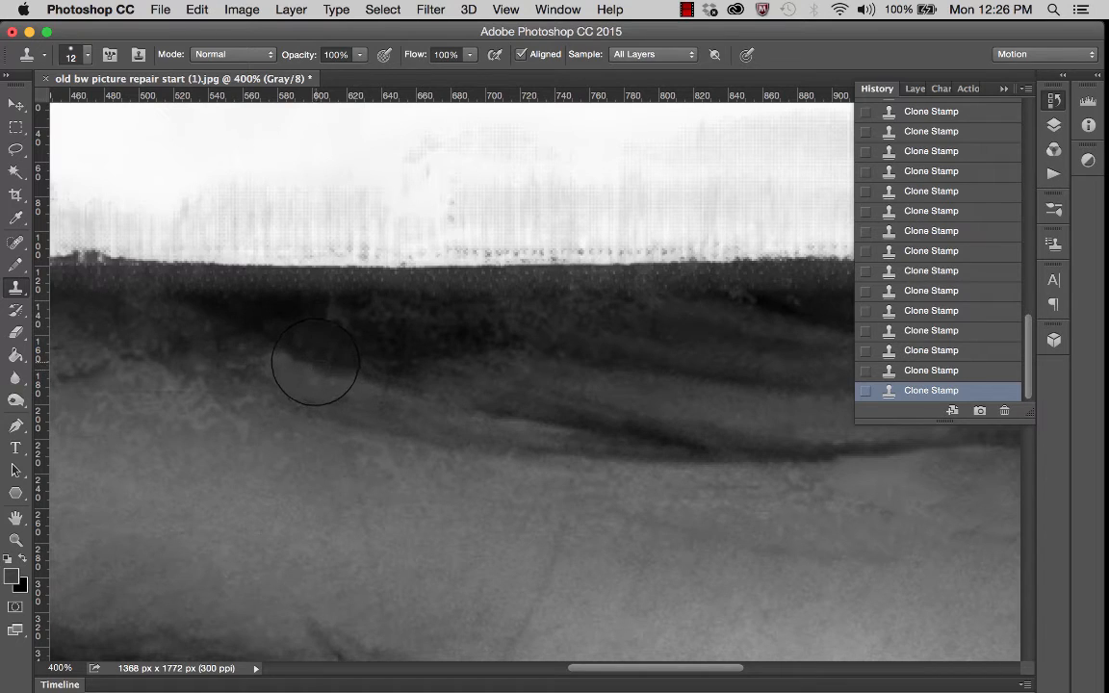
scroll(479, 395, "up", 5)
scroll(478, 396, "right", 5)
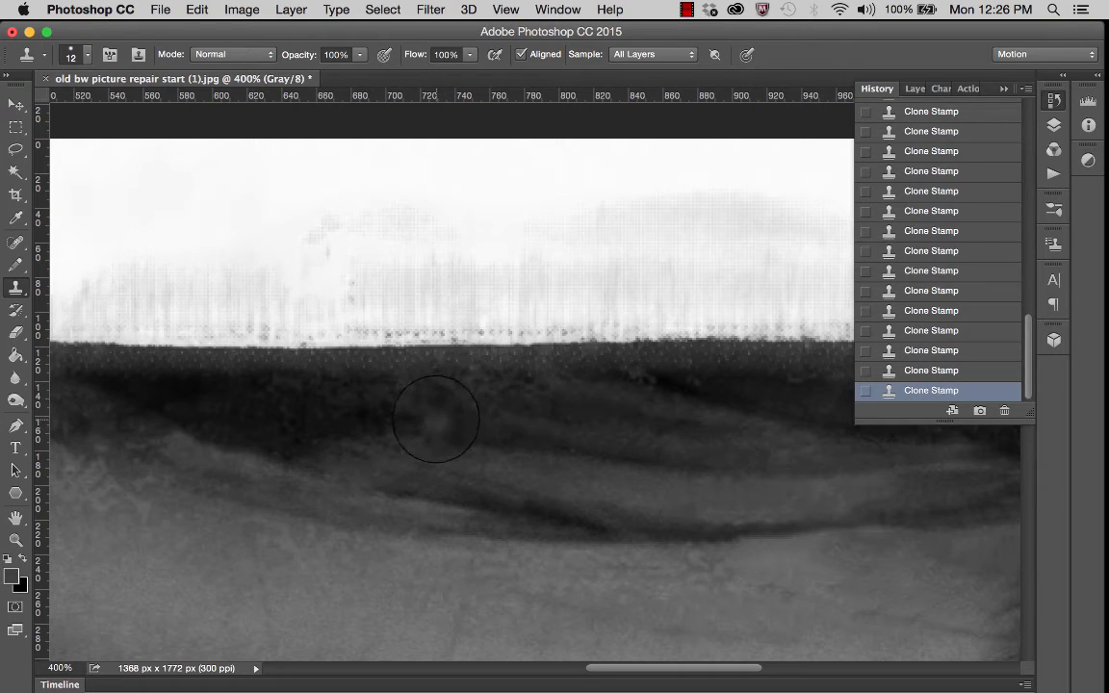
left_click_drag(480, 436, 447, 417)
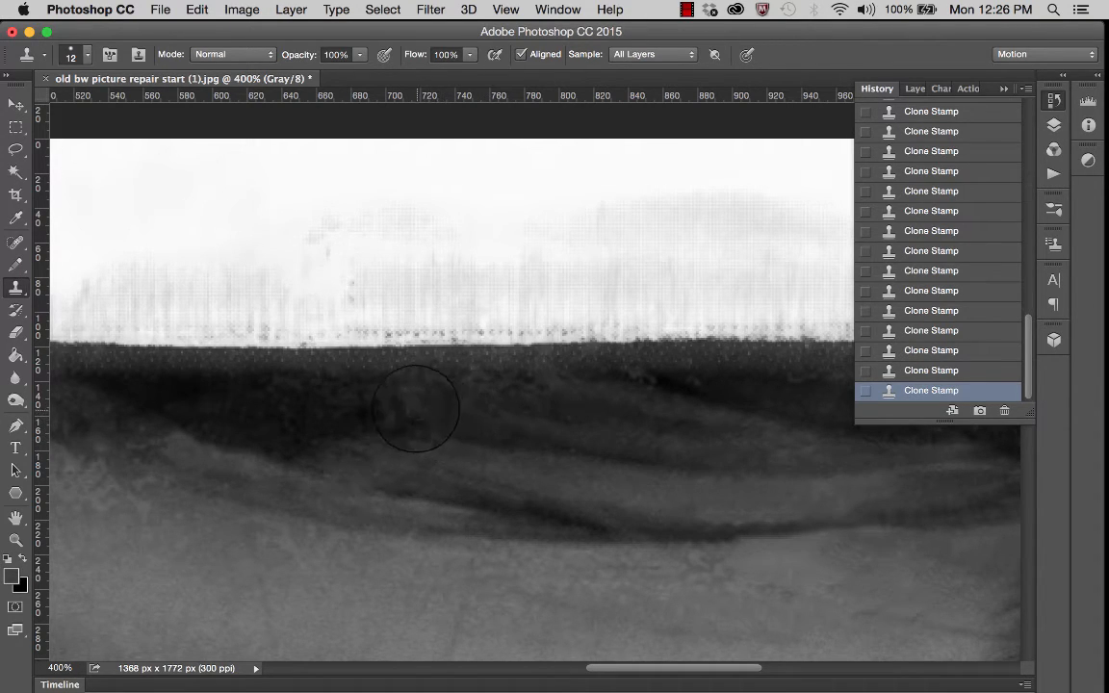
mouse_move(433, 414)
left_mouse_down()
mouse_move(469, 431)
mouse_move(432, 424)
mouse_move(509, 450)
mouse_move(542, 494)
mouse_move(477, 435)
mouse_move(436, 422)
left_mouse_up()
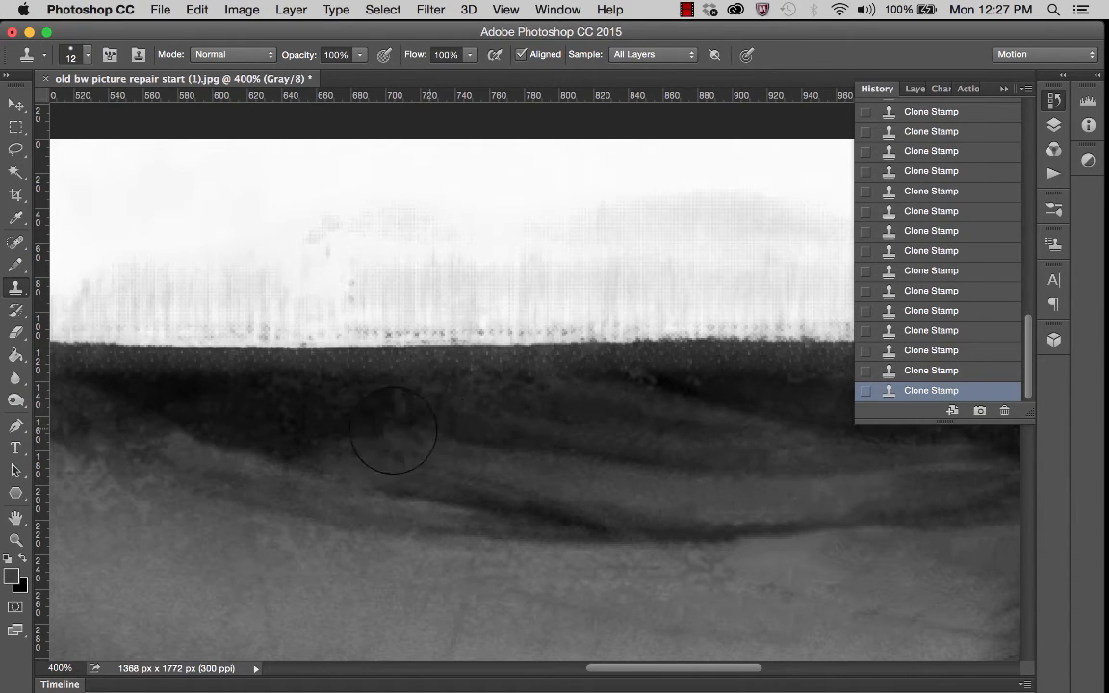
- Clone dark hair texture over the lighter mottled band just below the photo's upper border, using the Clone Stamp at 46 px
left_click(72, 58)
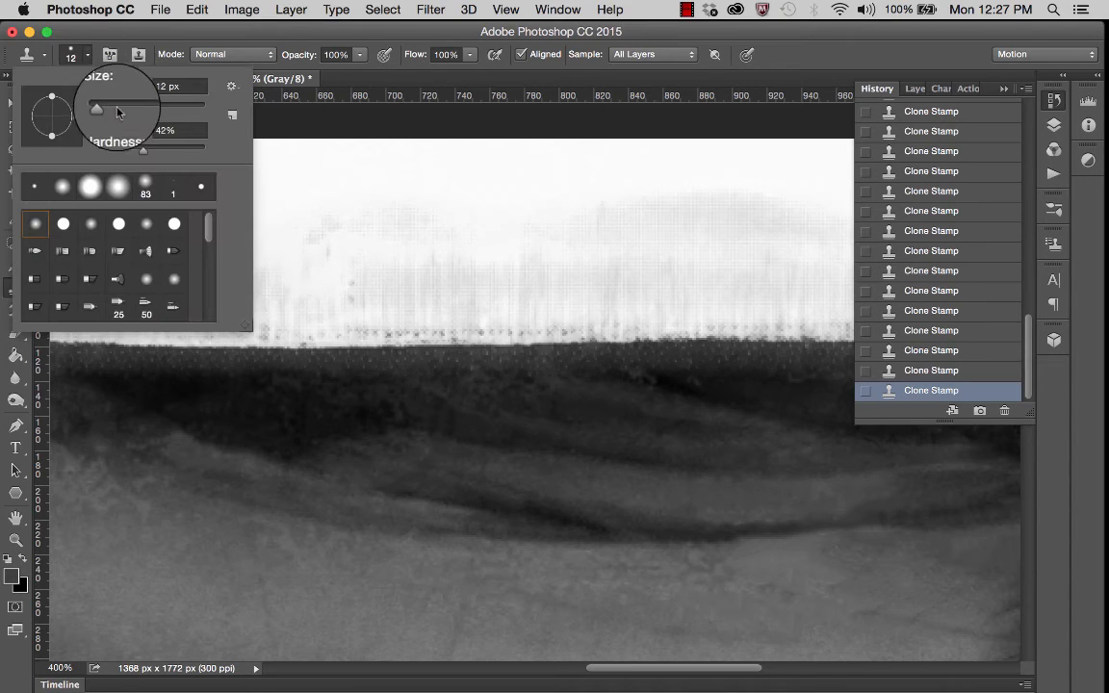
left_click_drag(103, 108, 121, 108)
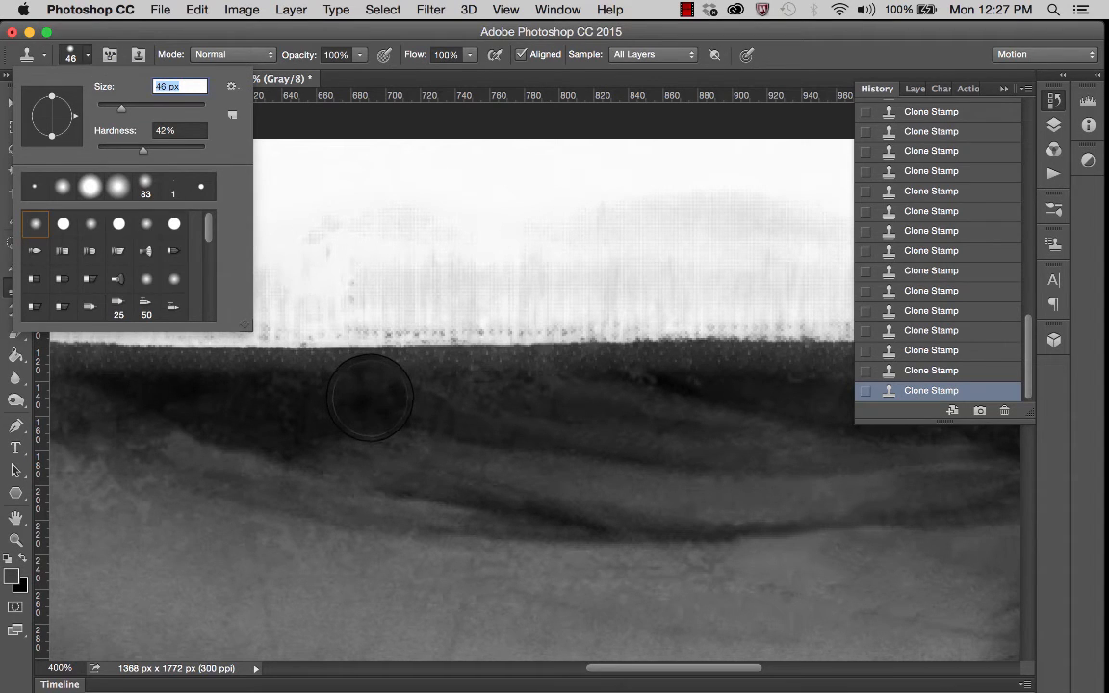
left_click(370, 397, "alt")
left_click(450, 389)
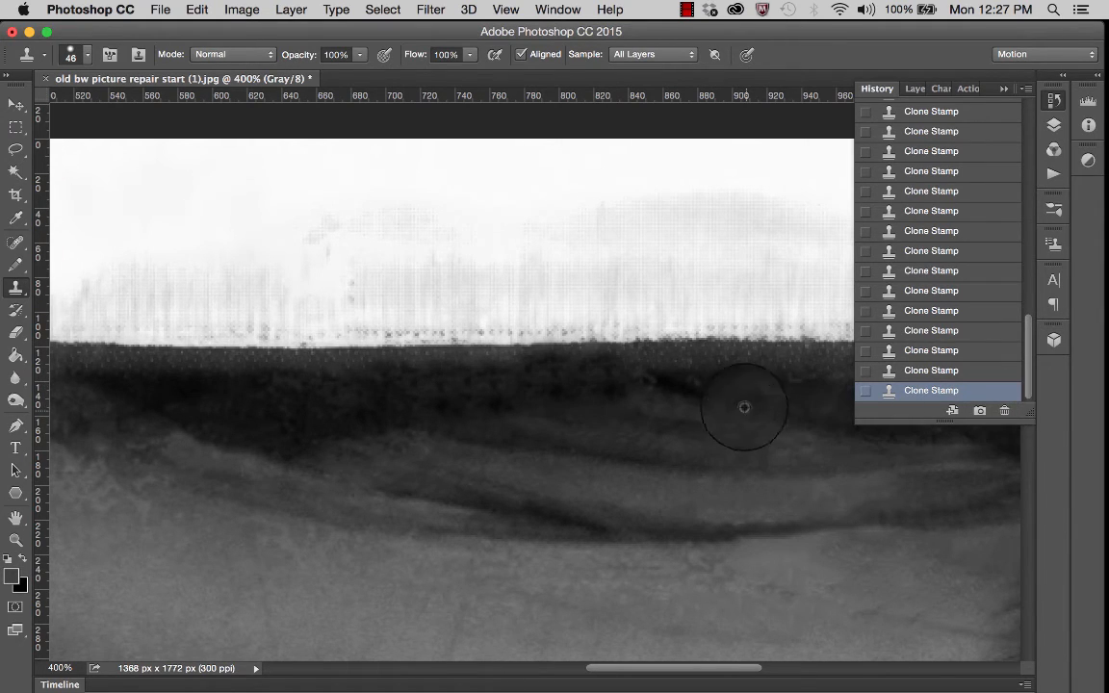
- Reduce the Clone Stamp to 31 px and clone over the light marks beside the dark strand in the hair
left_click(73, 54)
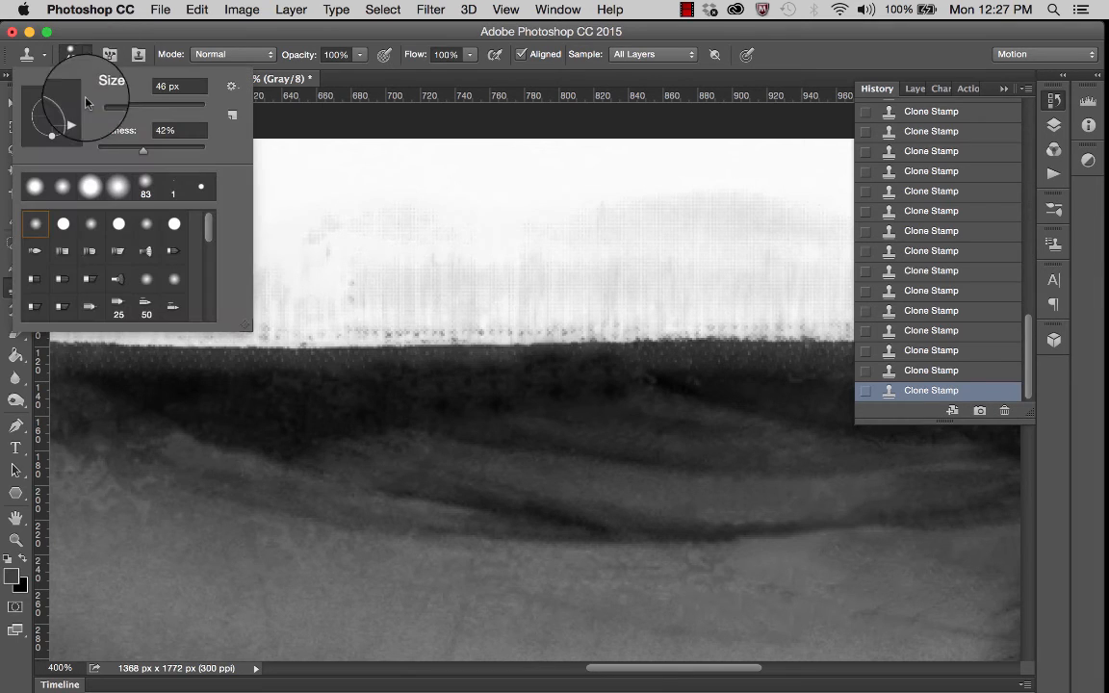
left_click(109, 106)
left_click(730, 387)
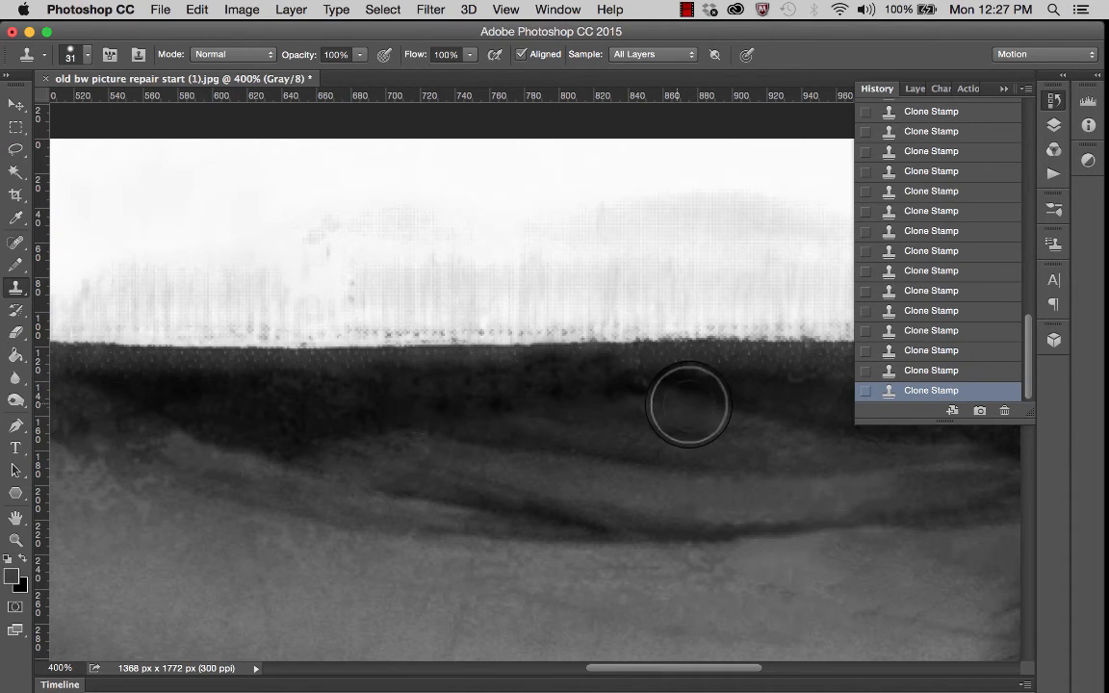
- Clone dark hair over the small remaining gap at the start of that strand with a 17 px Clone Stamp
left_click(87, 59)
left_click_drag(113, 105, 105, 104)
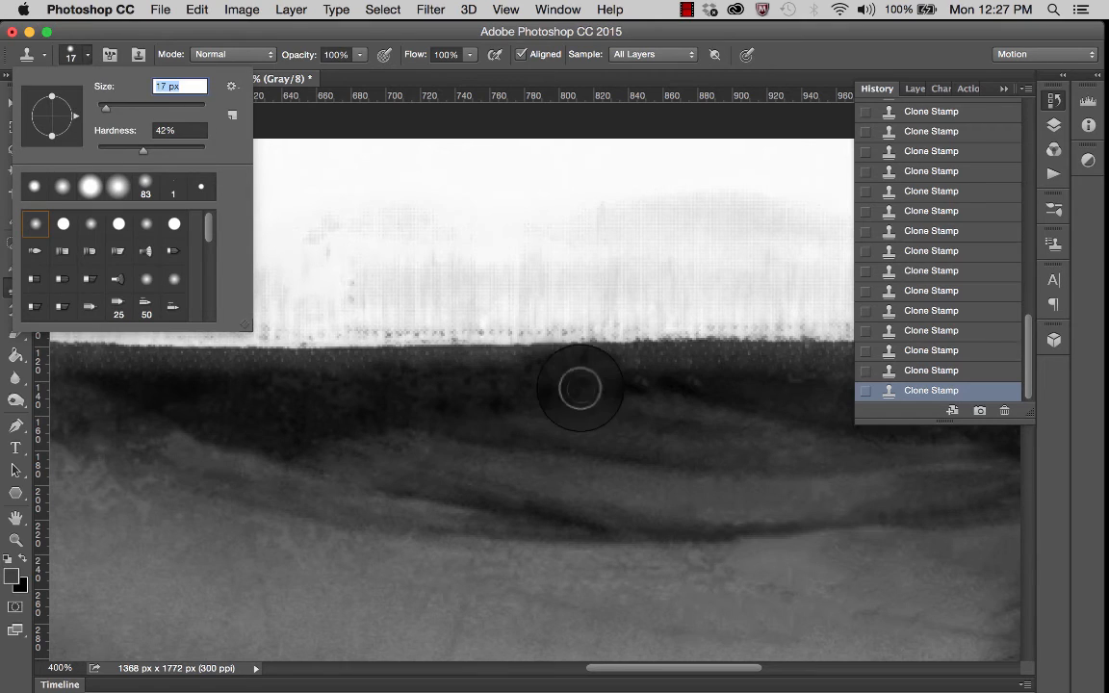
left_click(721, 384, "alt")
left_click(691, 379)
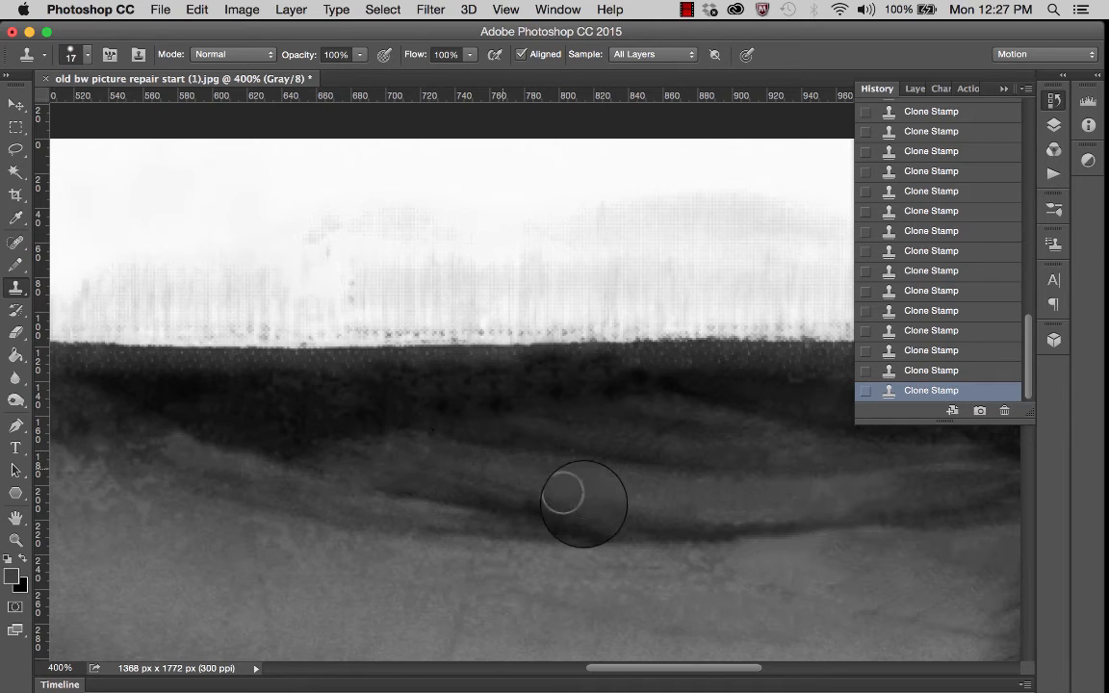
- Set the Clone Stamp to 30 px with 59% hardness and clone clean skin over the marks on the forehead below the hair
scroll(451, 463, "down", 5)
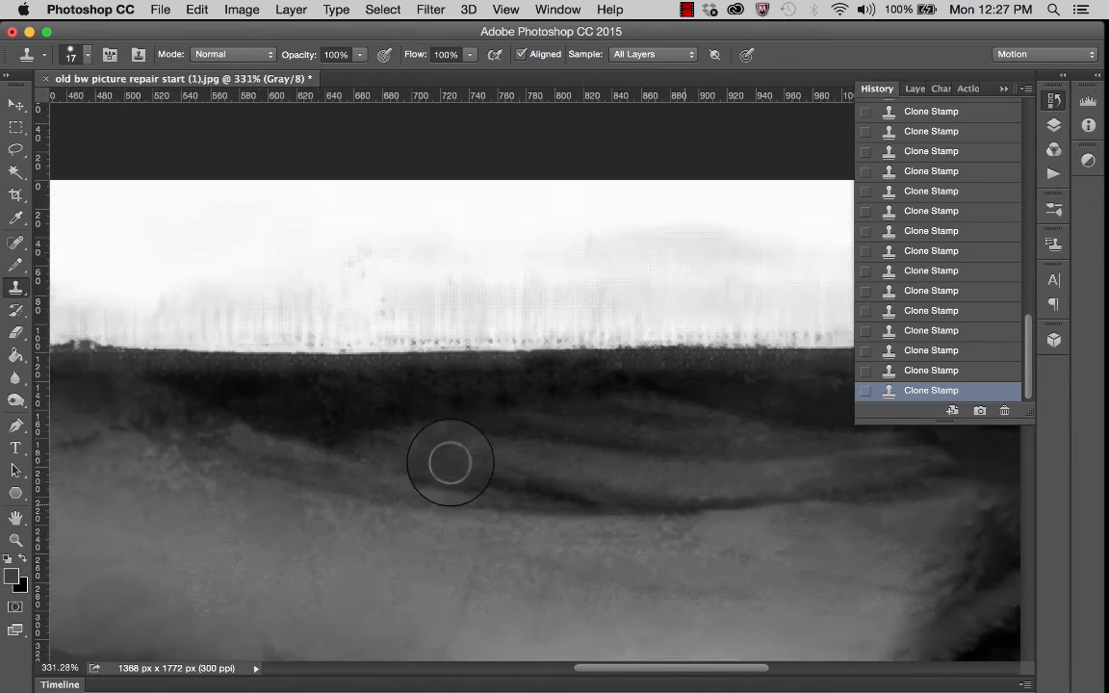
scroll(451, 463, "down", 3)
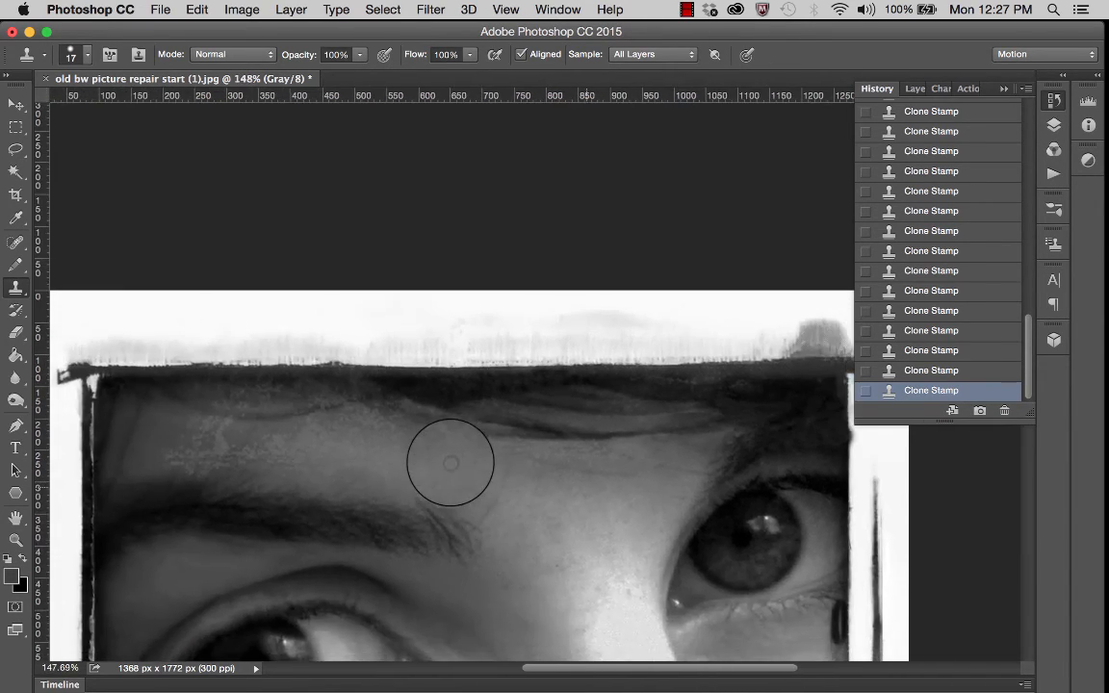
left_click(611, 462, "alt")
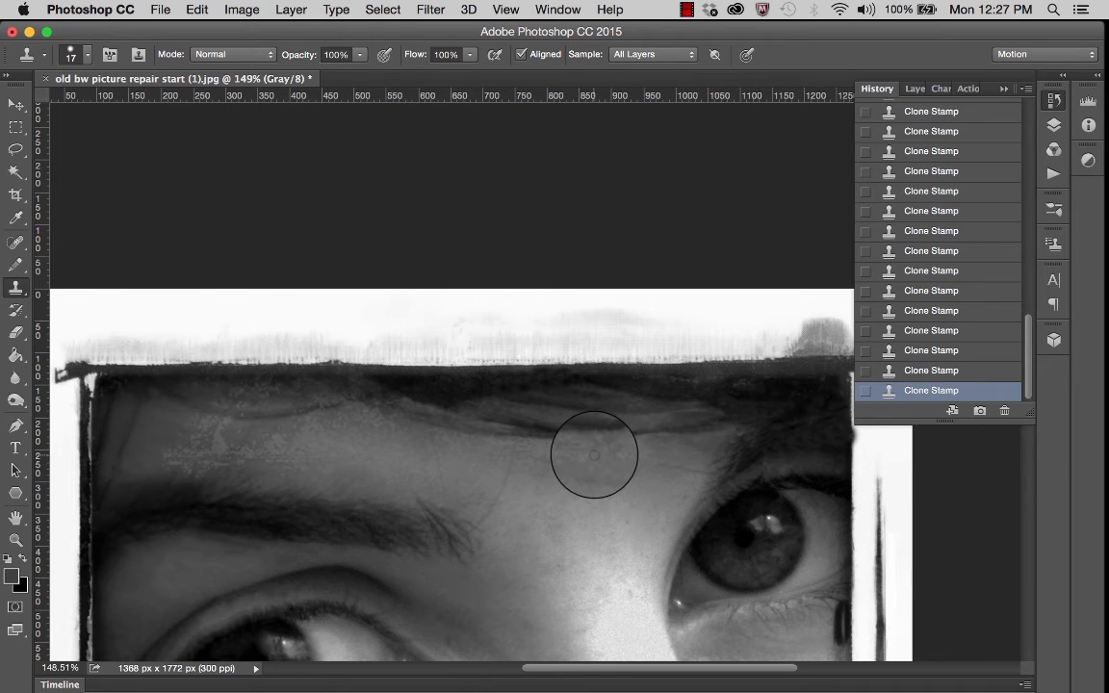
scroll(594, 491, "up", 5)
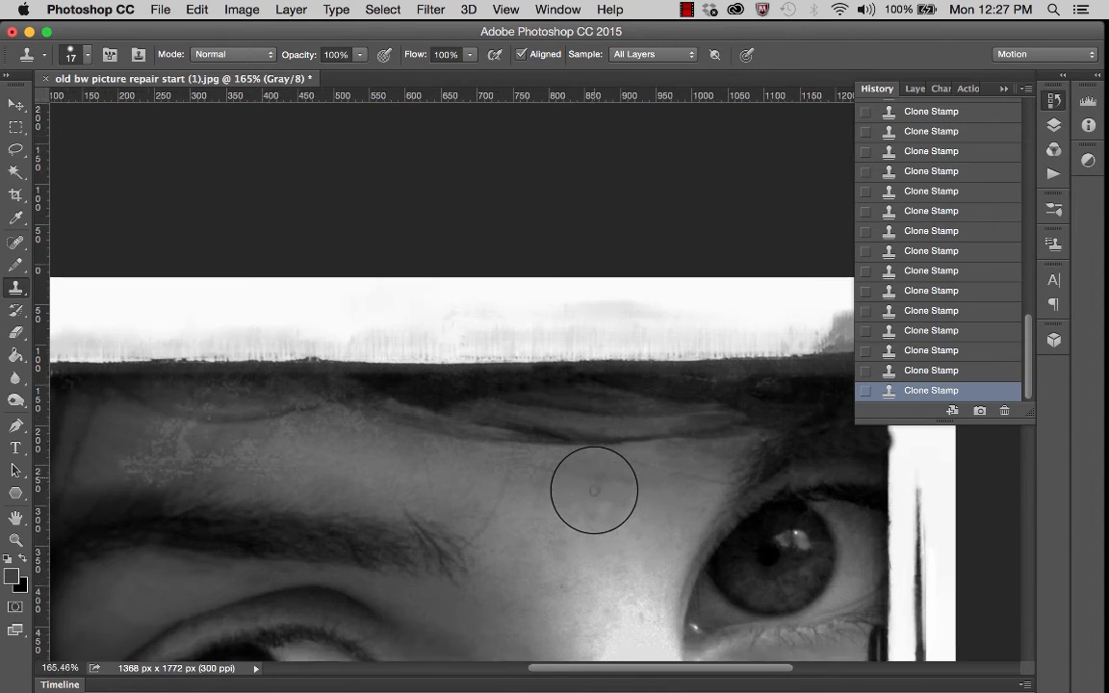
left_click(72, 54)
left_click_drag(112, 110, 122, 109)
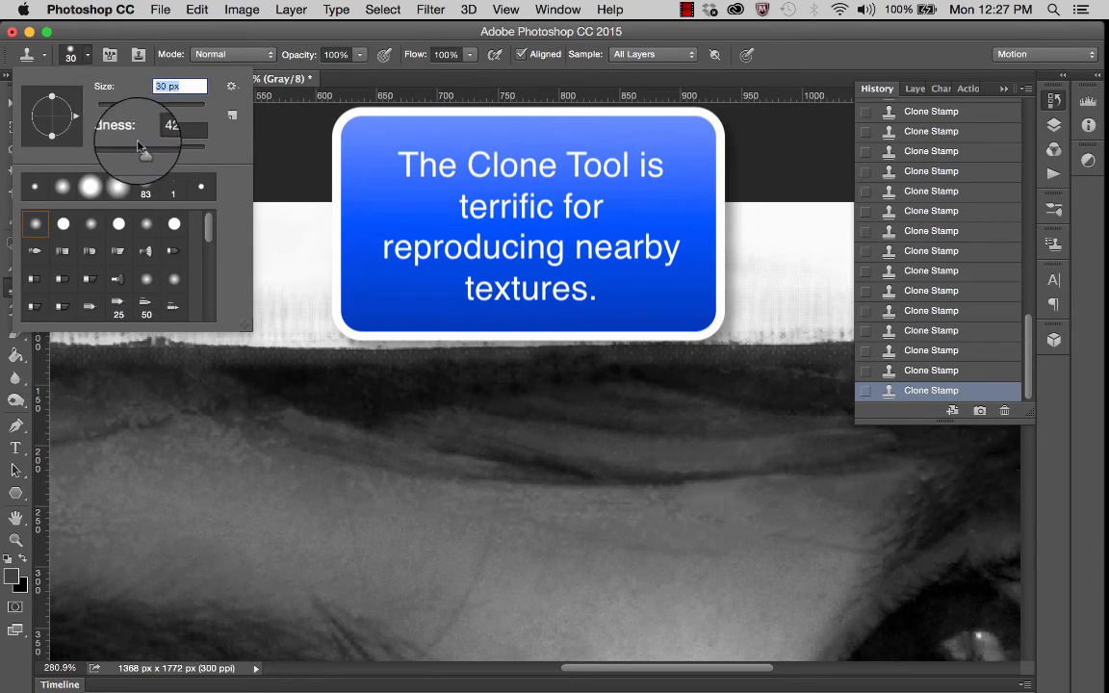
left_click_drag(141, 152, 165, 156)
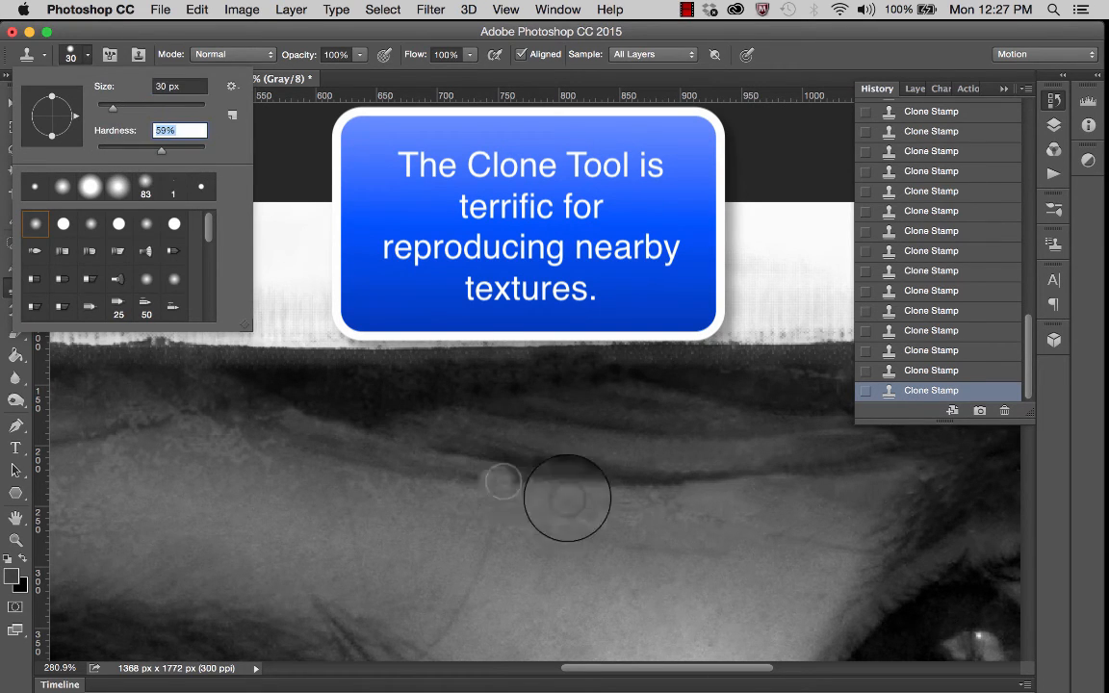
left_click(655, 528)
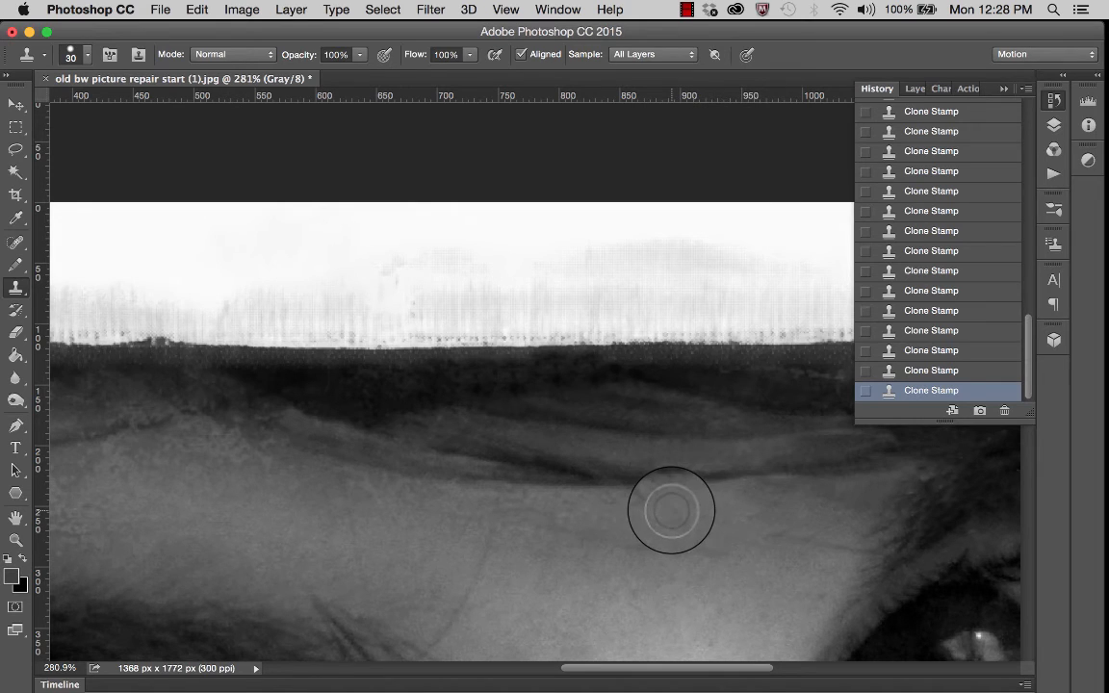
- Check the portrait at 100%, and clone skin texture over the remaining marks on the middle of the forehead with the 30 px Clone Stamp
type("1")
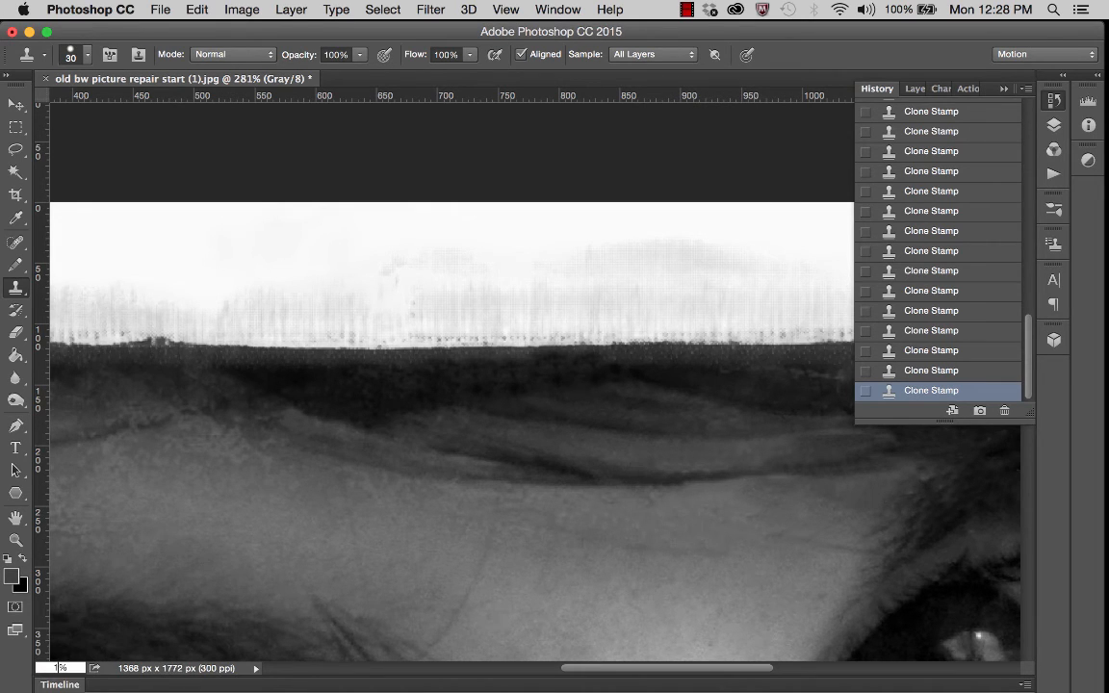
type("00")
key("Return")
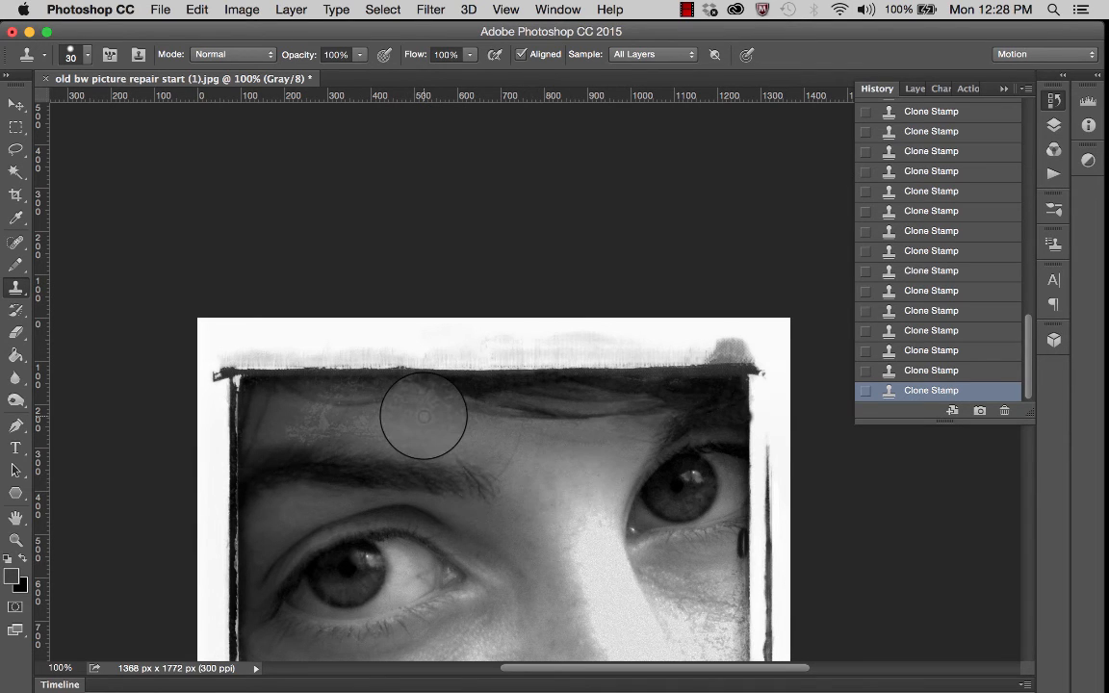
key("z")
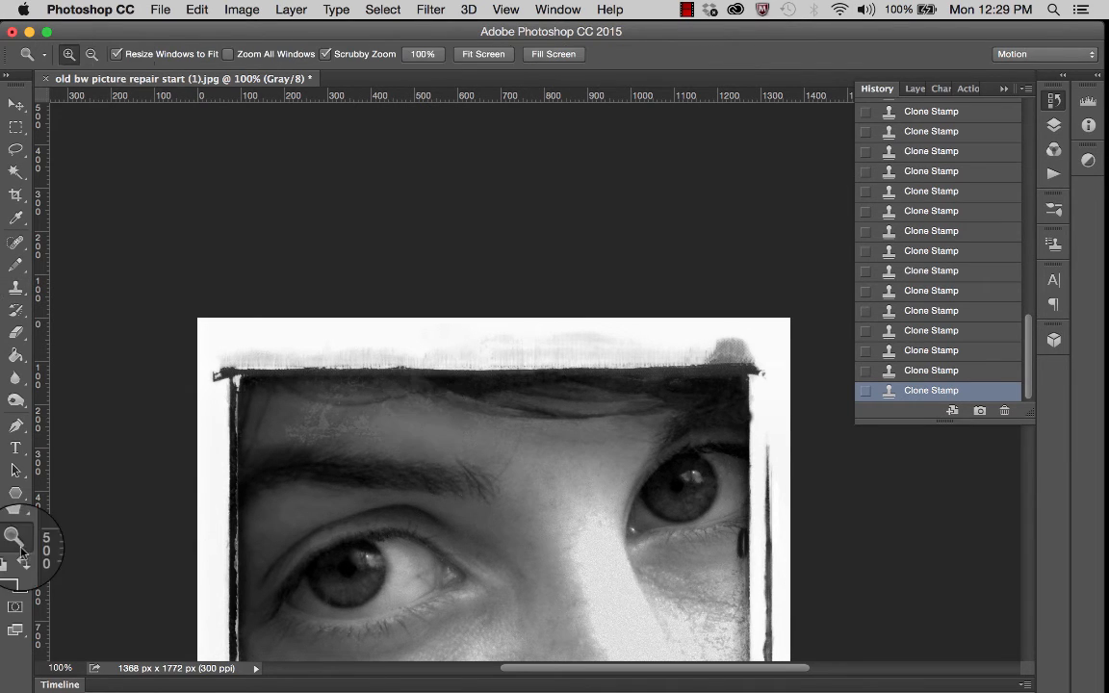
left_click(513, 416)
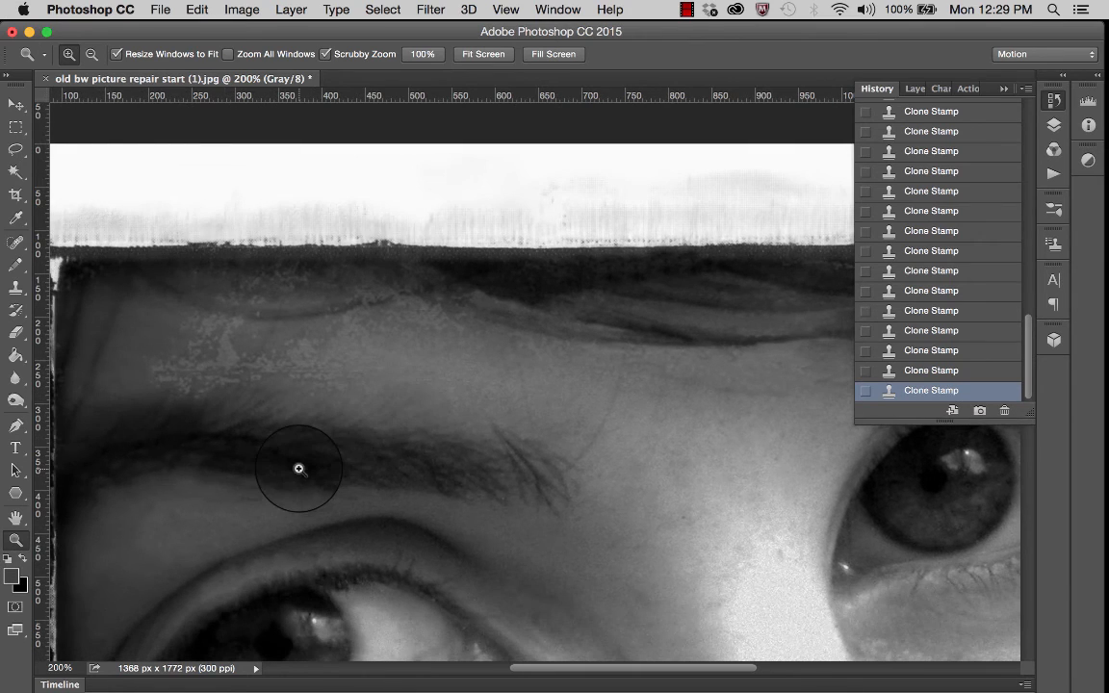
left_click(569, 376)
scroll(570, 372, "right", 5)
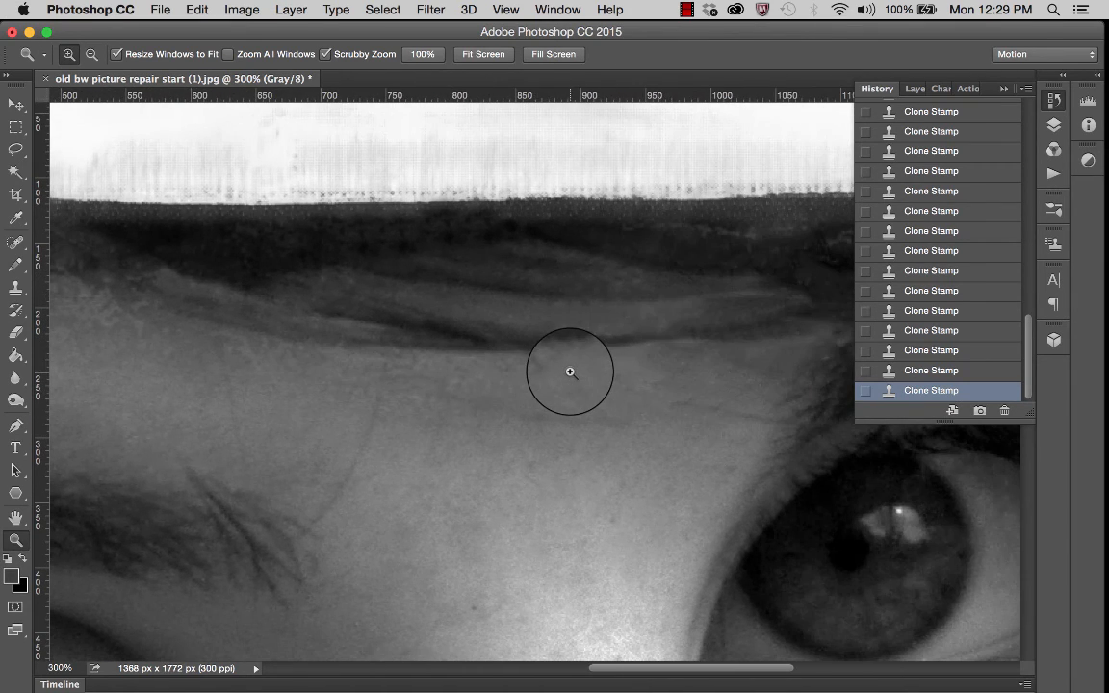
left_click(16, 243)
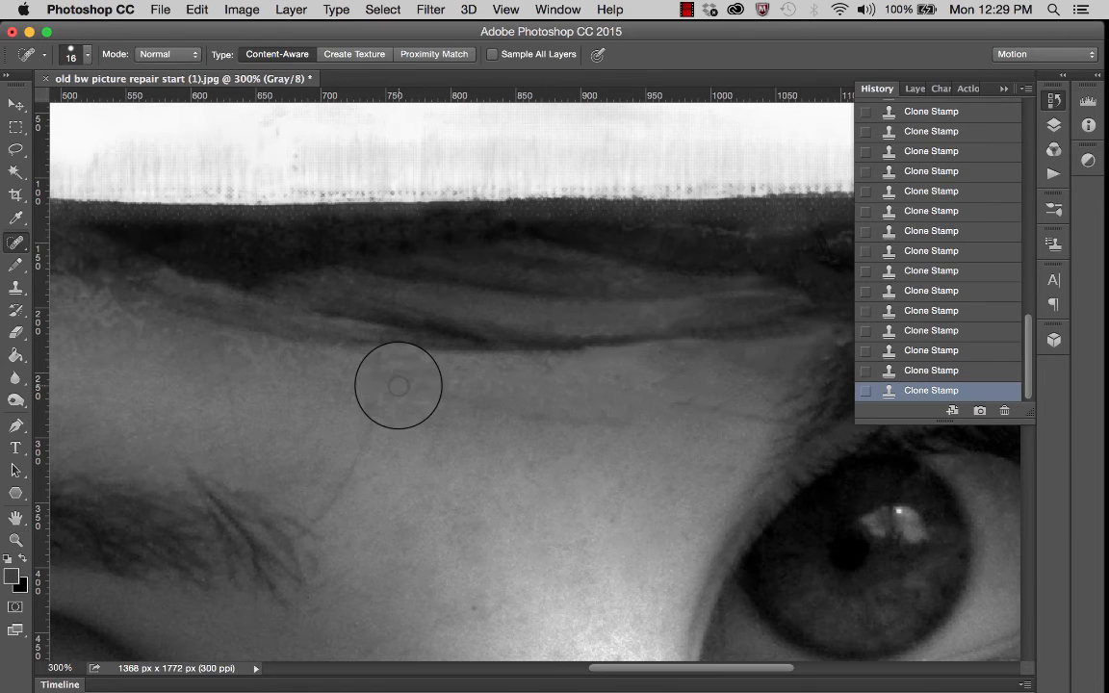
left_click(17, 287)
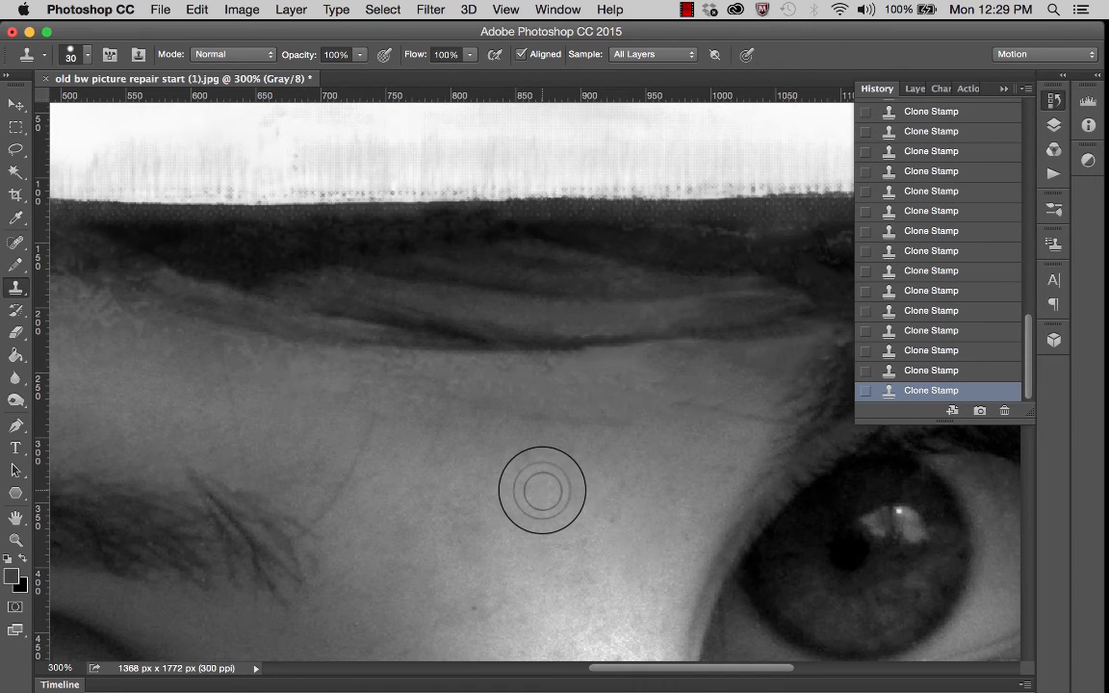
- Clone smooth skin over the light speckles on the forehead just below the hair strands above the eyebrow
scroll(267, 426, "left", 5)
scroll(268, 425, "up", 3)
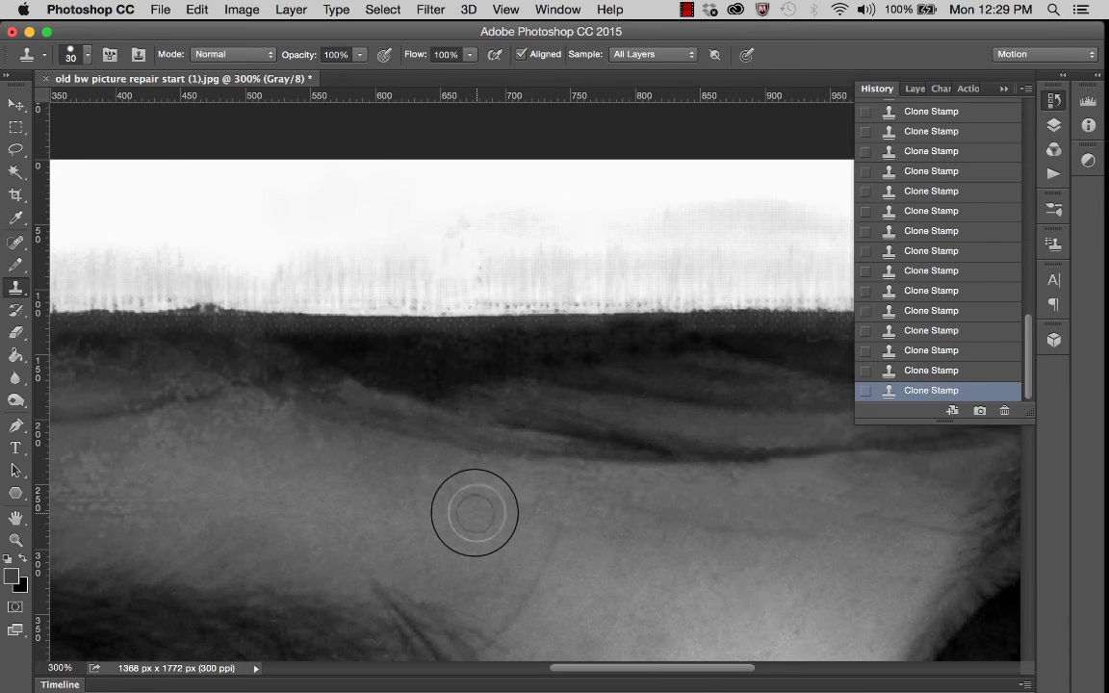
left_click(361, 433, "alt")
left_click(344, 431)
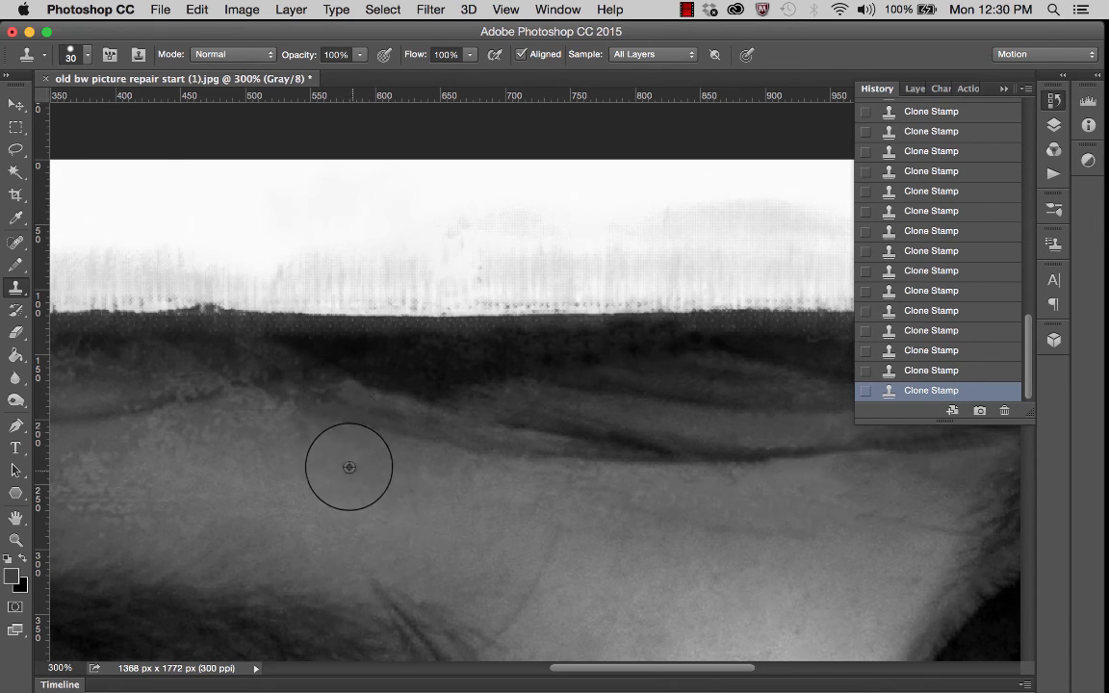
left_click(277, 441, "alt")
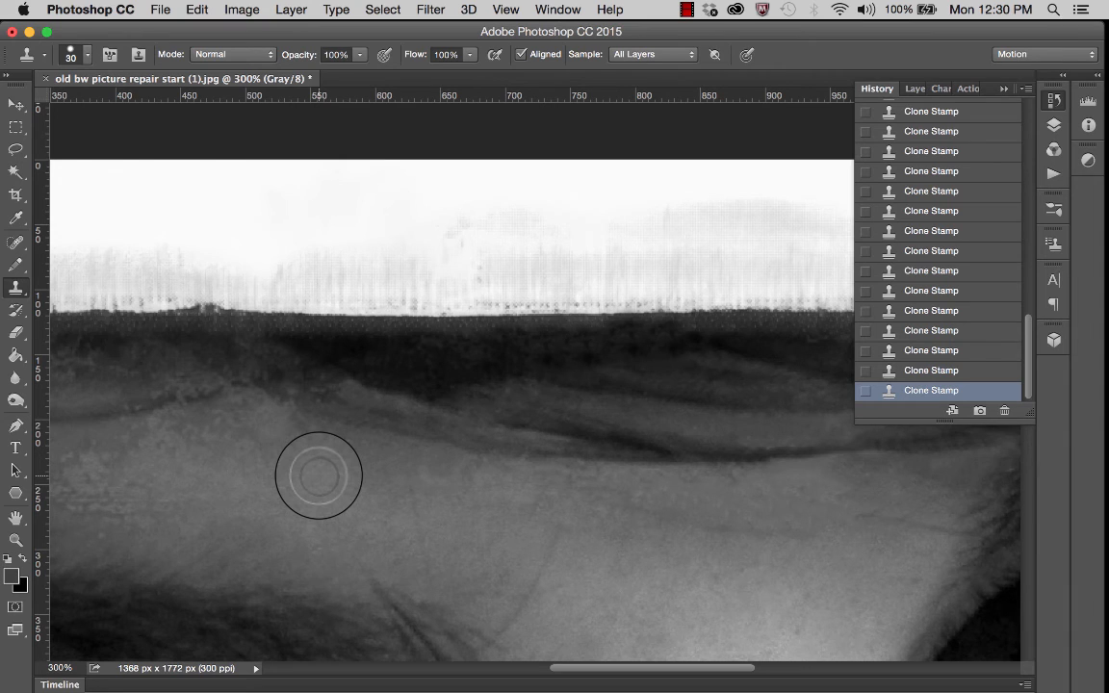
- Undo the last clone stroke and replace the blotchy skin under the hairline with clean forehead skin using the Patch Tool, clearing the selection
scroll(350, 465, "up", 2)
scroll(351, 465, "left", 2)
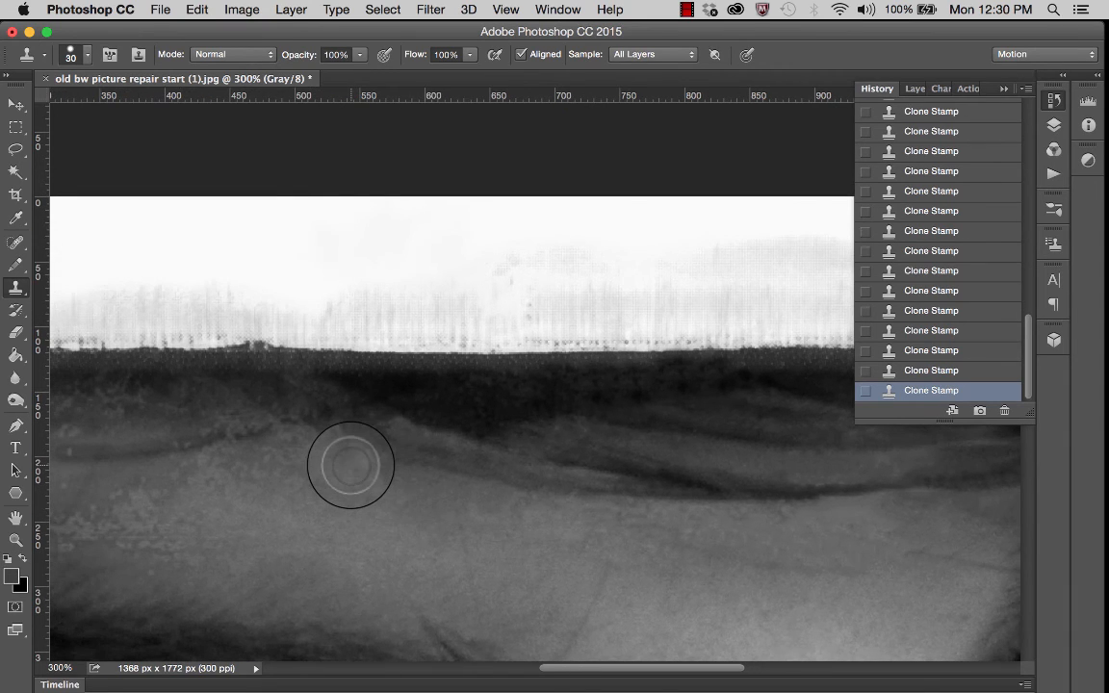
left_click(929, 370)
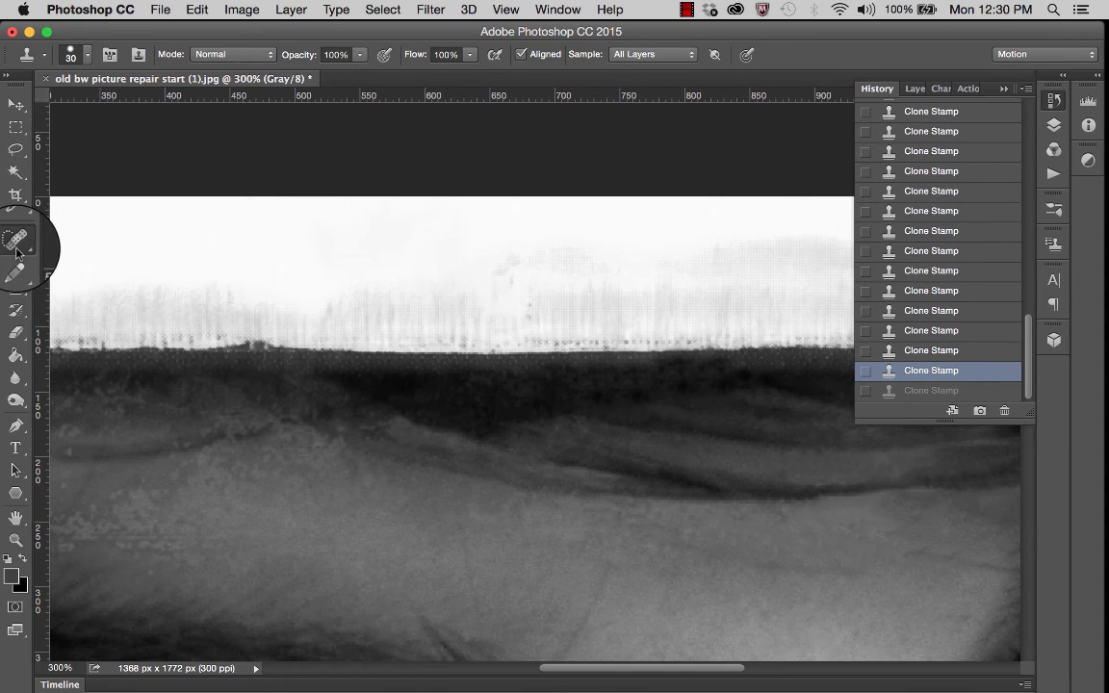
mouse_move(16, 242)
left_mouse_down()
mouse_move(59, 255)
mouse_move(63, 271)
left_mouse_up()
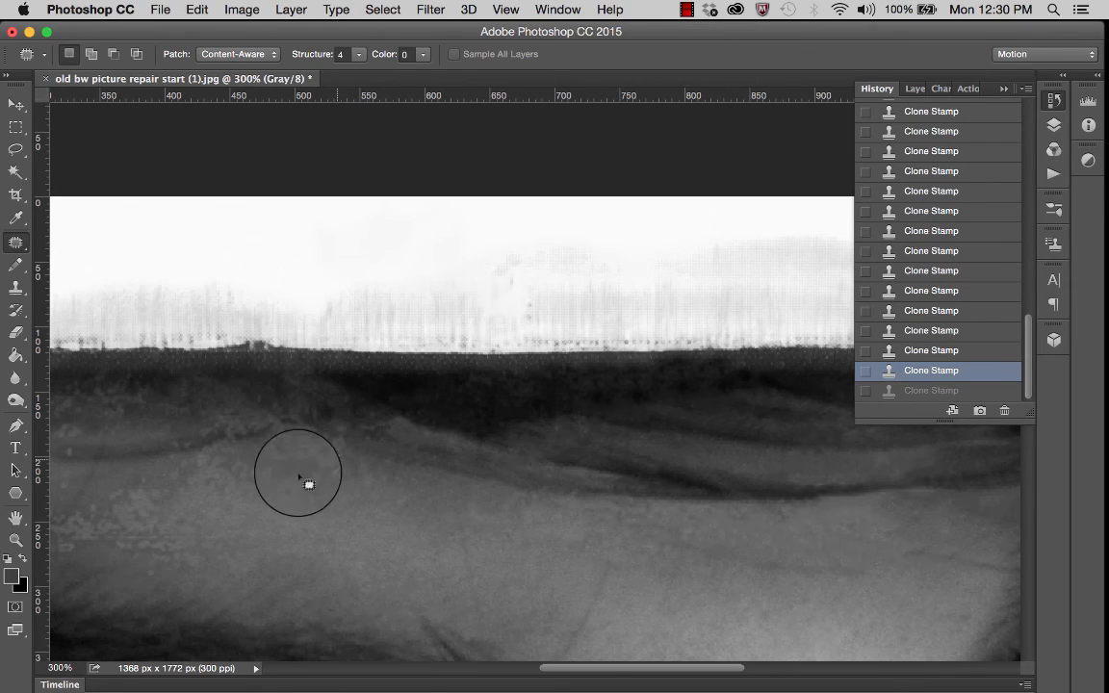
mouse_move(329, 451)
left_mouse_down()
mouse_move(354, 460)
mouse_move(321, 465)
left_mouse_up()
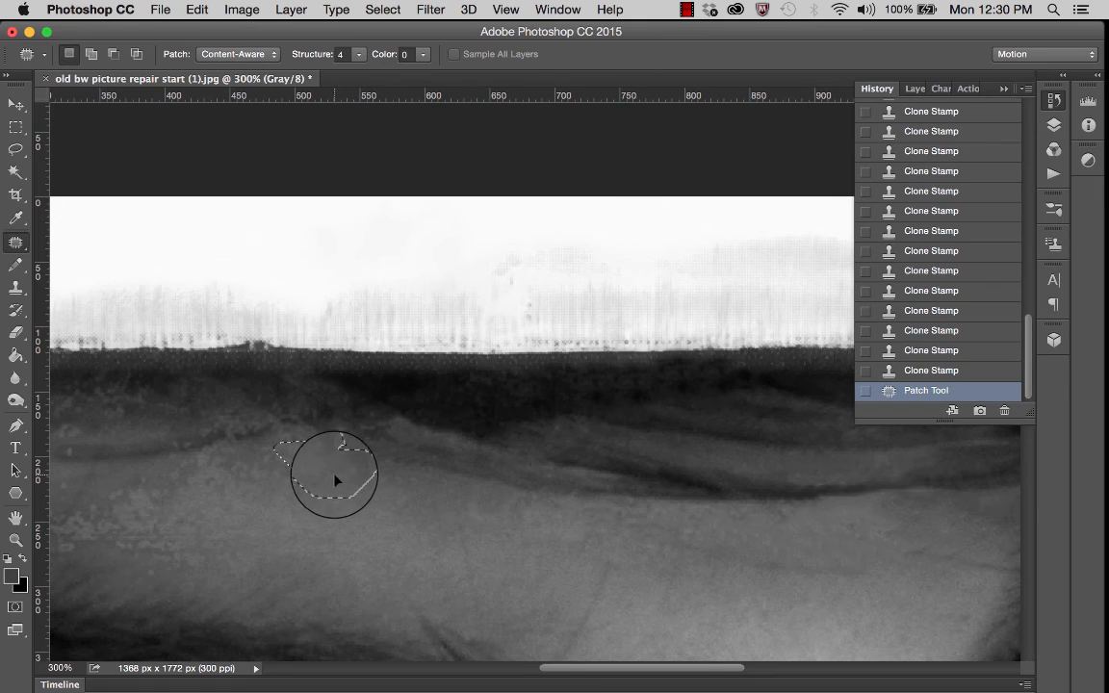
left_click_drag(322, 482, 460, 520)
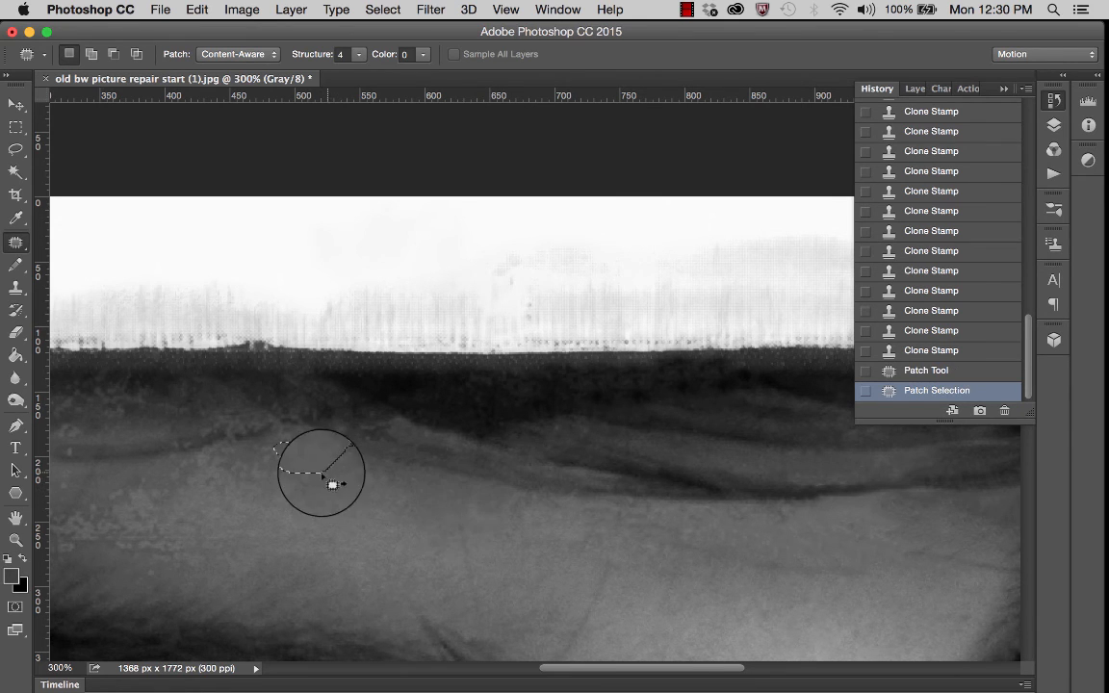
scroll(330, 491, "left", 2)
key("super+d")
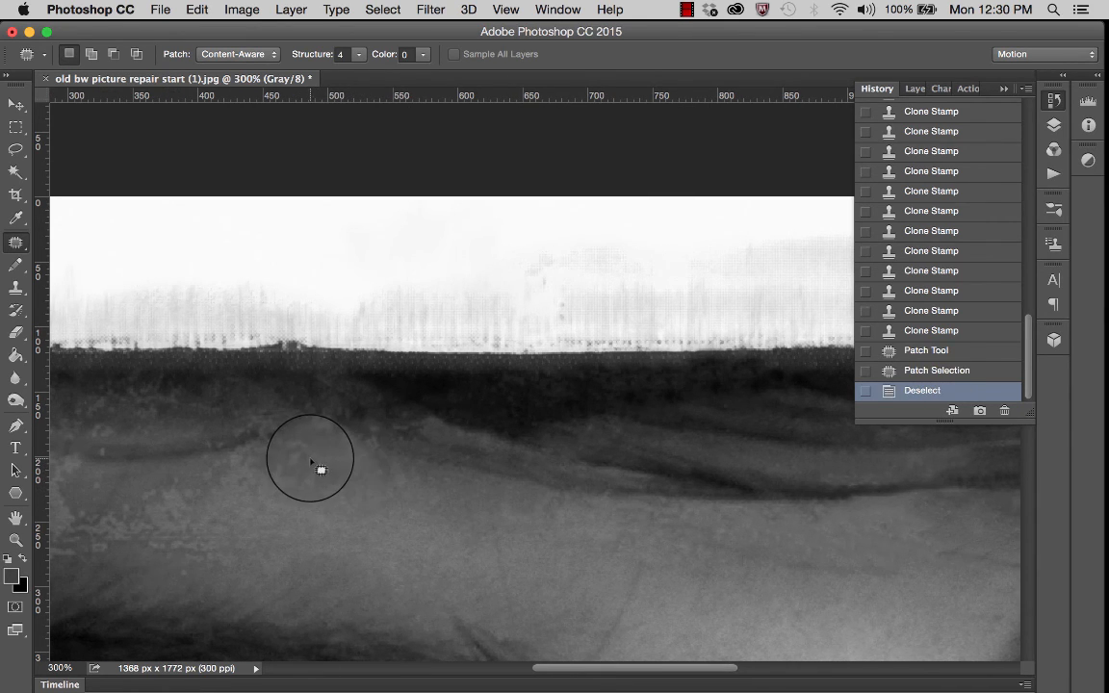
- Patch the larger oval area of uneven skin just below the hairline with nearby skin and clear the selection
mouse_move(290, 478)
left_mouse_down()
mouse_move(322, 461)
mouse_move(294, 508)
left_mouse_up()
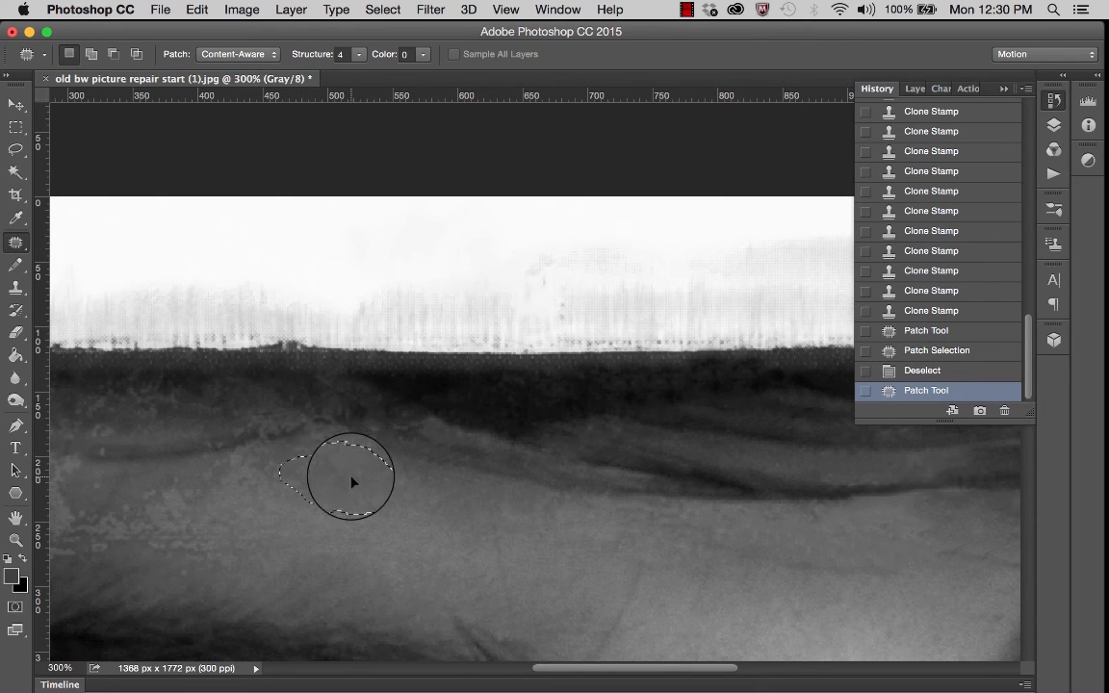
left_click_drag(352, 482, 364, 487)
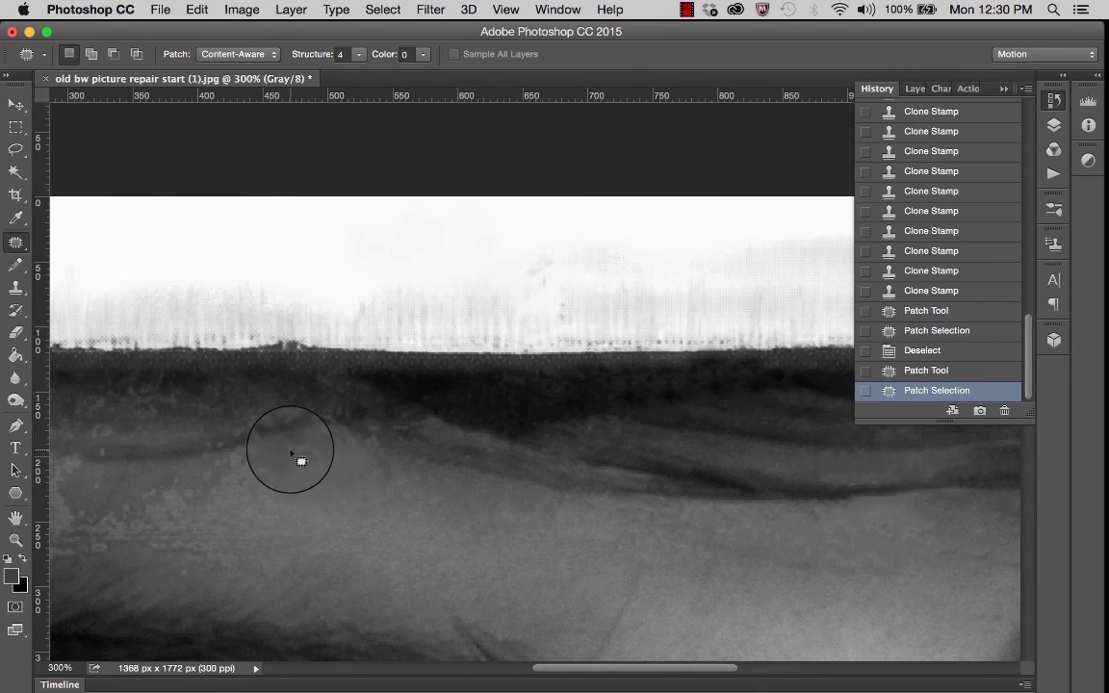
key("super+d")
- Patch the narrow strip of light blotches along the underside of the thin hair strand with adjacent skin
mouse_move(261, 444)
left_mouse_down()
mouse_move(337, 428)
mouse_move(350, 448)
mouse_move(261, 445)
left_mouse_up()
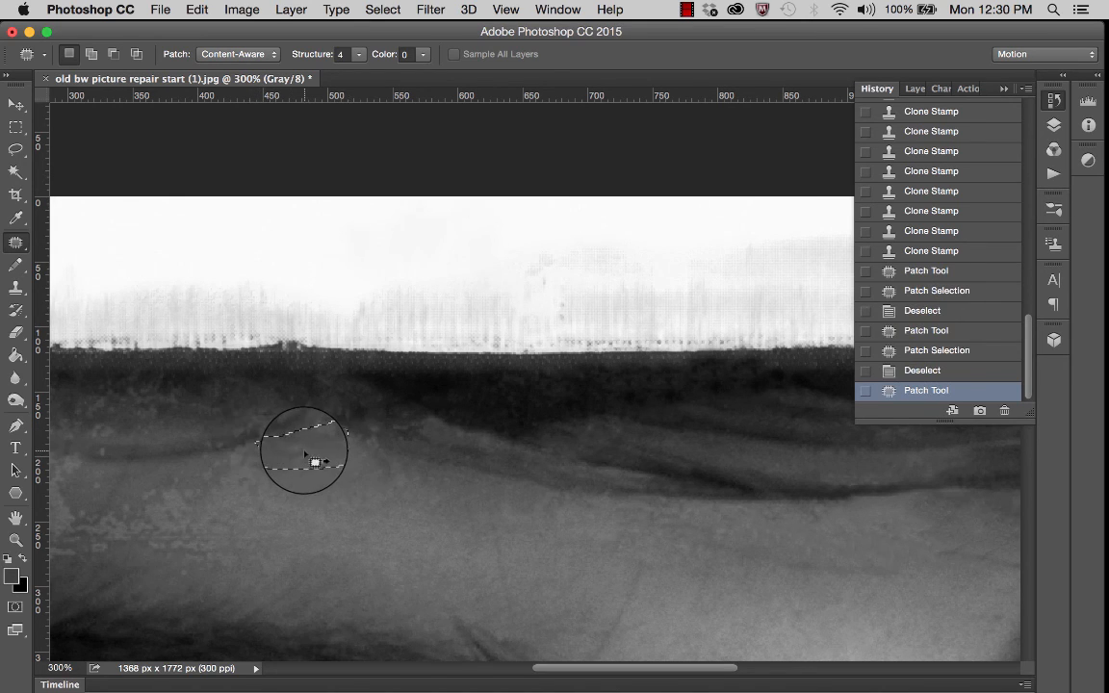
left_click_drag(319, 469, 330, 464)
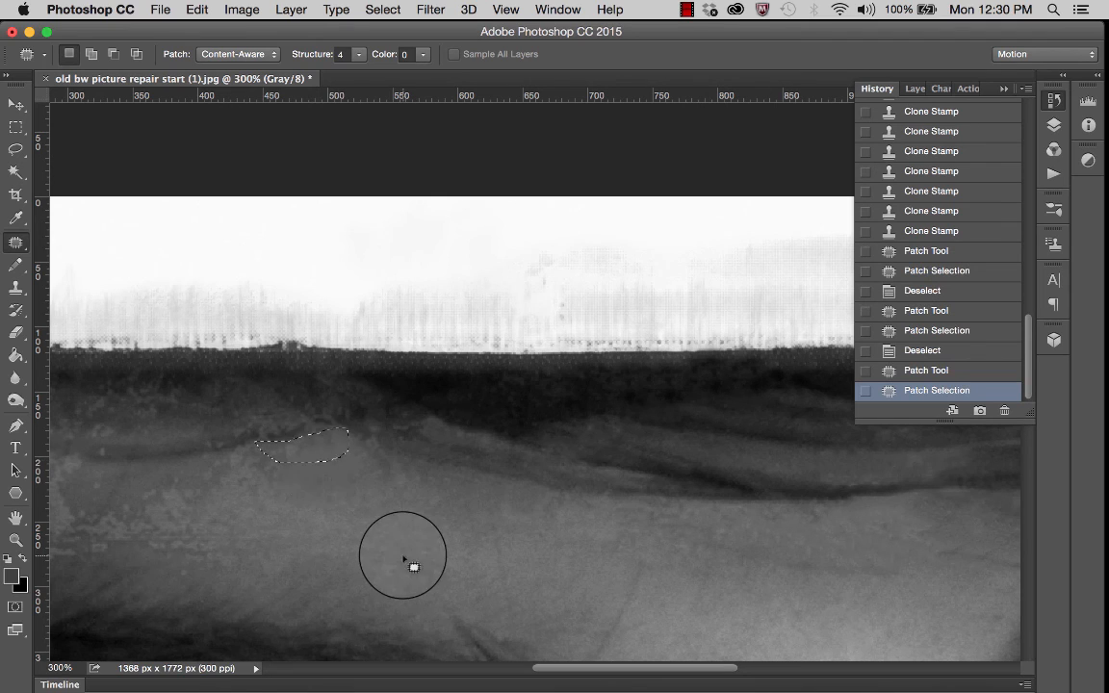
scroll(287, 522, "left", 3)
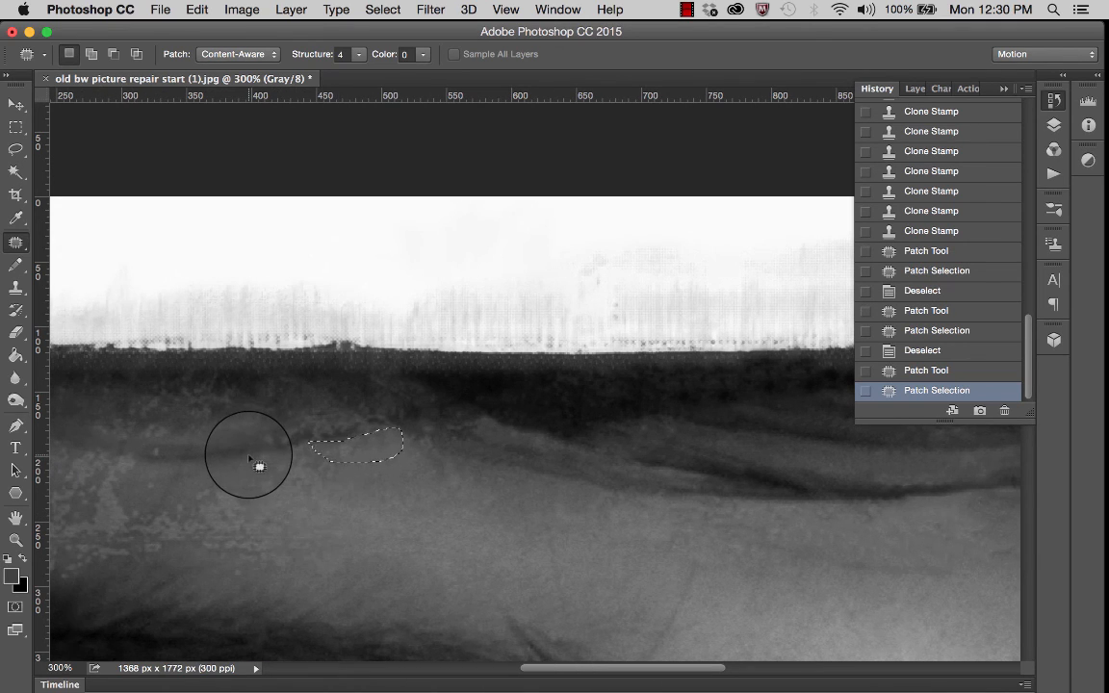
- Patch the blotchy skin below the thin hair strand and the small strip along its underside with nearby skin, clearing each selection
mouse_move(247, 455)
left_mouse_down()
mouse_move(315, 445)
mouse_move(337, 477)
mouse_move(273, 484)
mouse_move(250, 455)
left_mouse_up()
left_click_drag(315, 477, 262, 477)
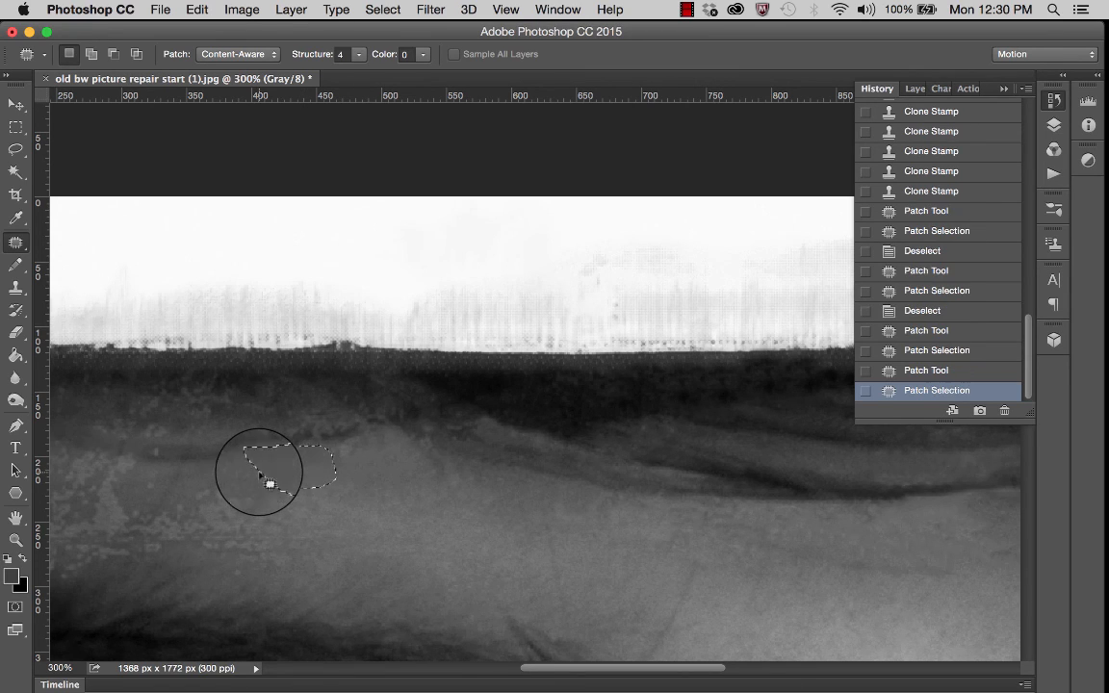
key("cmd+d")
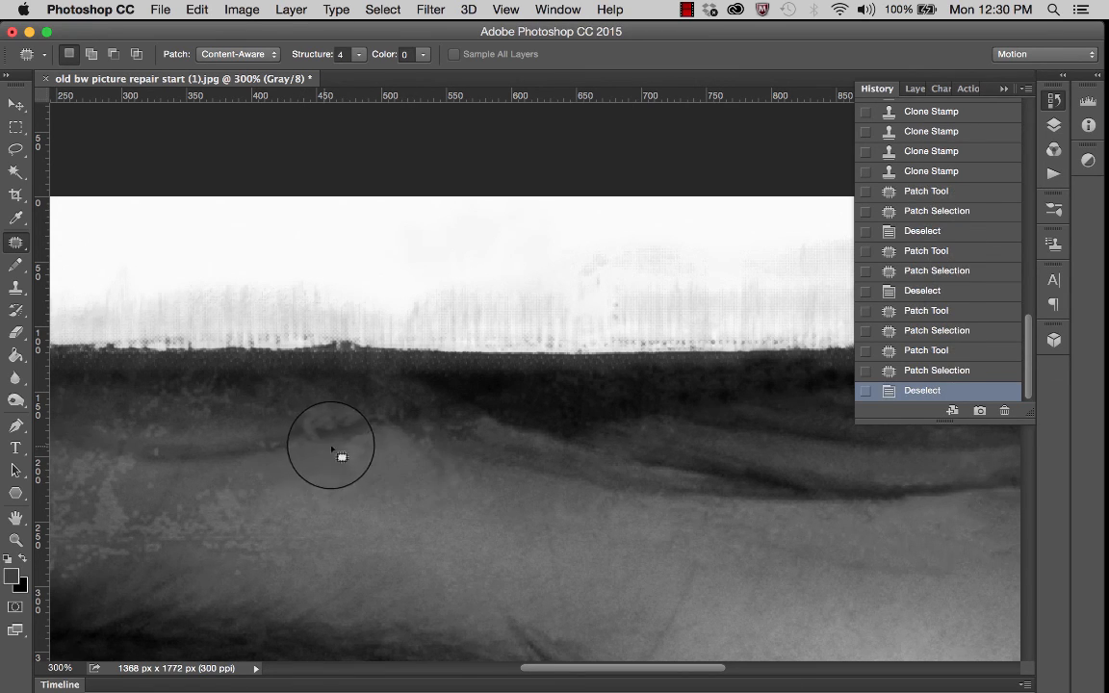
mouse_move(339, 453)
left_mouse_down()
mouse_move(365, 439)
mouse_move(346, 456)
mouse_move(329, 445)
mouse_move(356, 446)
mouse_move(324, 461)
left_mouse_up()
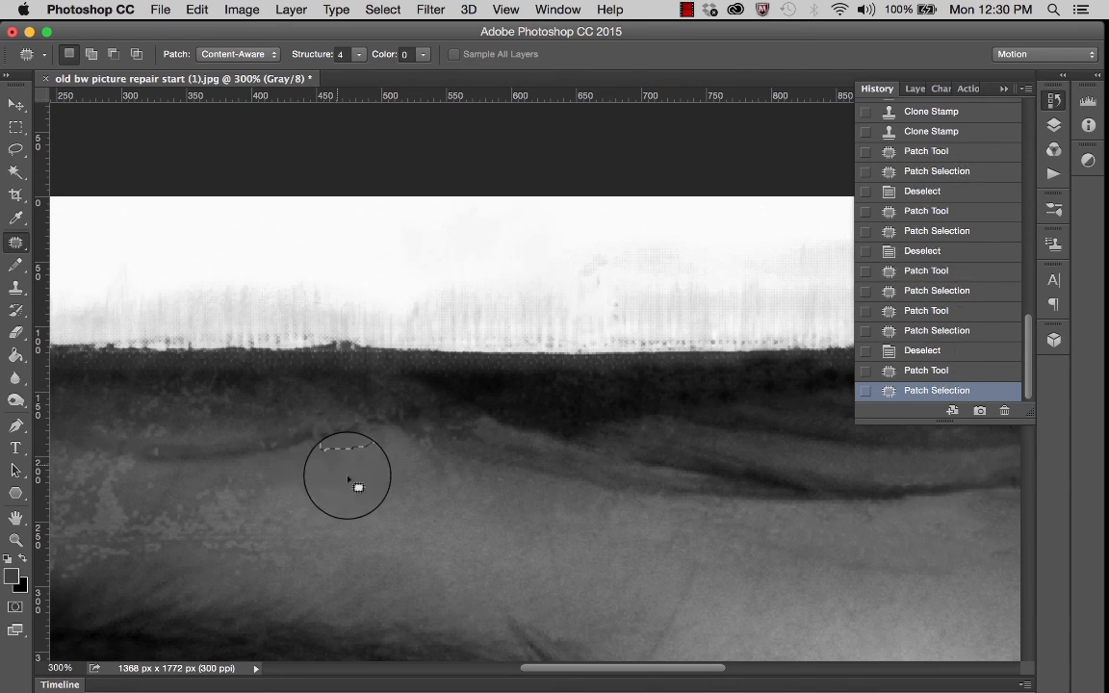
scroll(347, 472, "down", 2)
scroll(347, 472, "left", 2)
key("super+d")
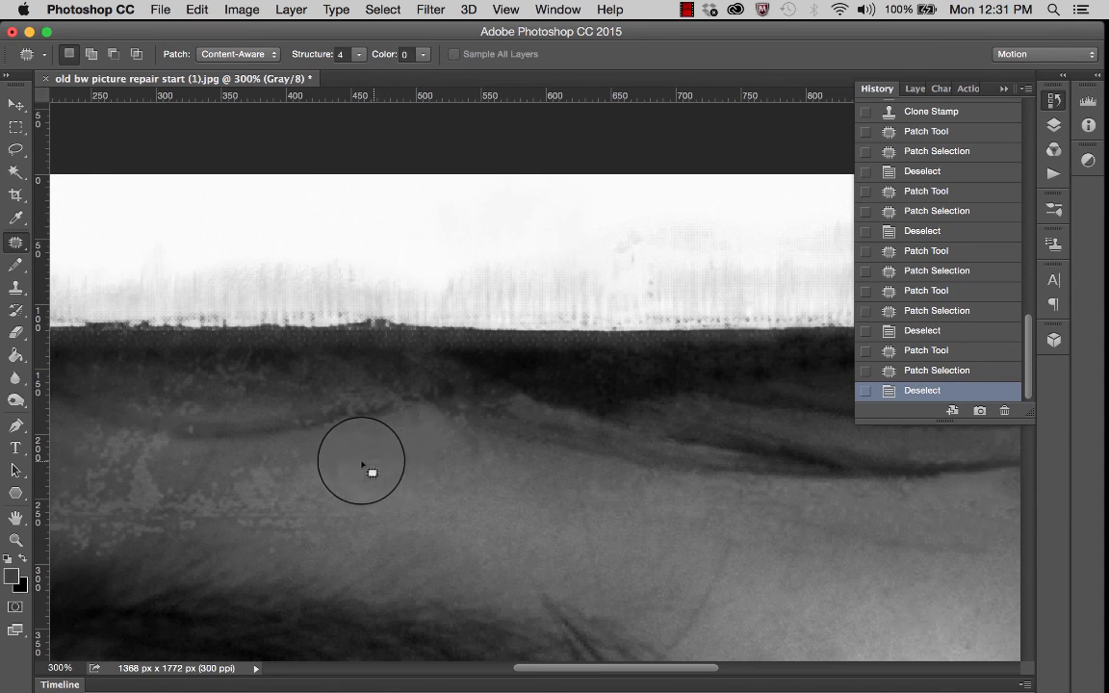
- Try to patch three larger areas of speckled forehead skin between the thin hair strand and the eyebrow with smoother adjacent skin
mouse_move(322, 469)
left_mouse_down()
mouse_move(309, 501)
mouse_move(329, 506)
mouse_move(363, 502)
mouse_move(362, 462)
left_mouse_up()
left_click_drag(358, 471, 394, 476)
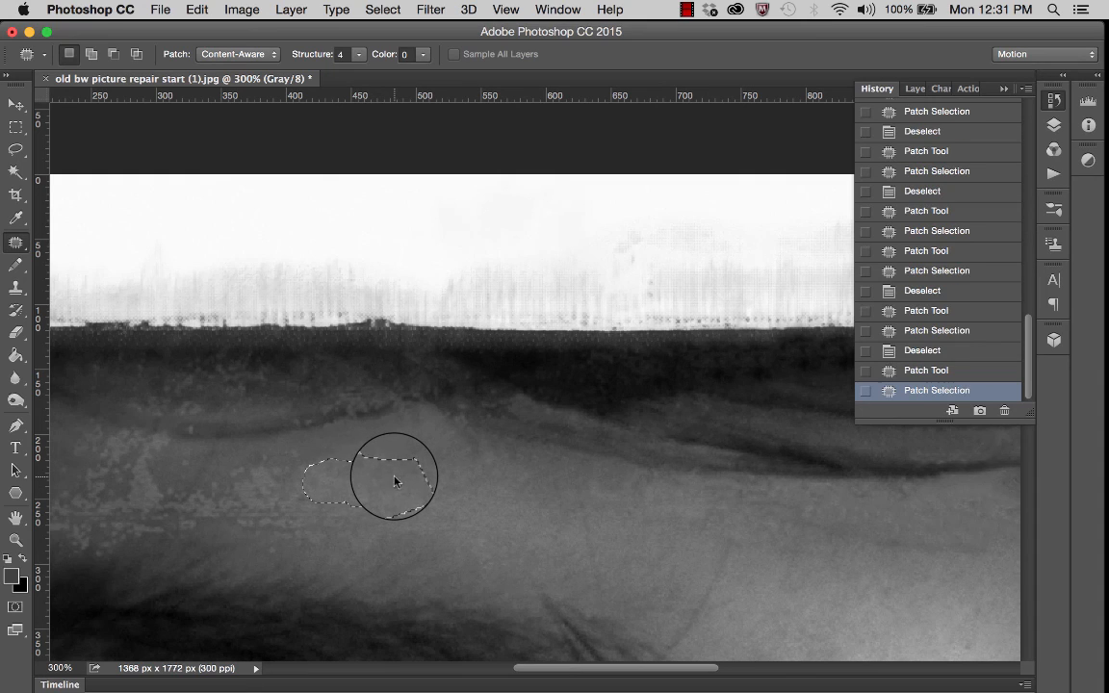
key("super+d")
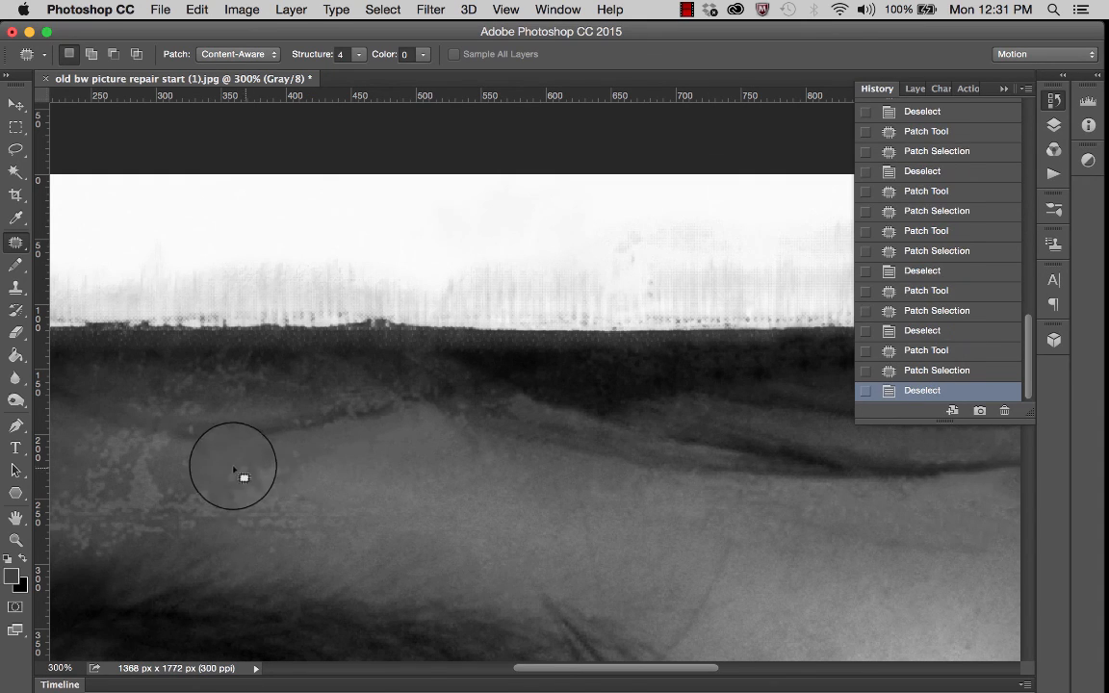
mouse_move(243, 458)
left_mouse_down()
mouse_move(297, 455)
mouse_move(316, 492)
mouse_move(280, 516)
mouse_move(223, 509)
mouse_move(211, 486)
mouse_move(247, 459)
left_mouse_up()
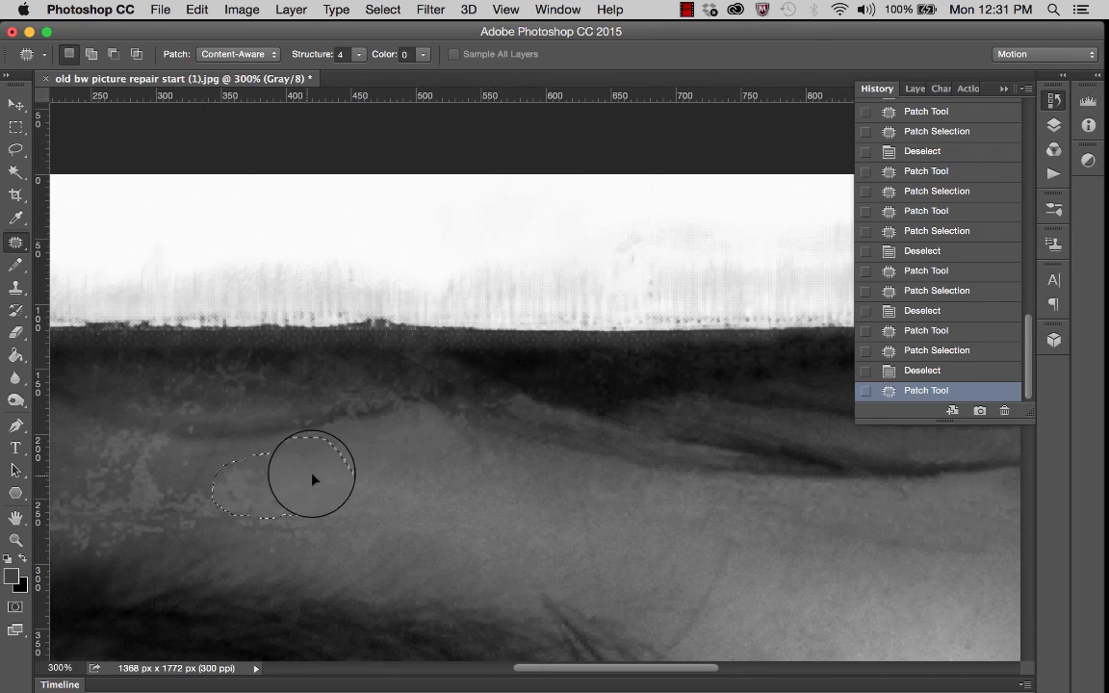
left_click_drag(360, 467, 371, 465)
left_click(367, 504)
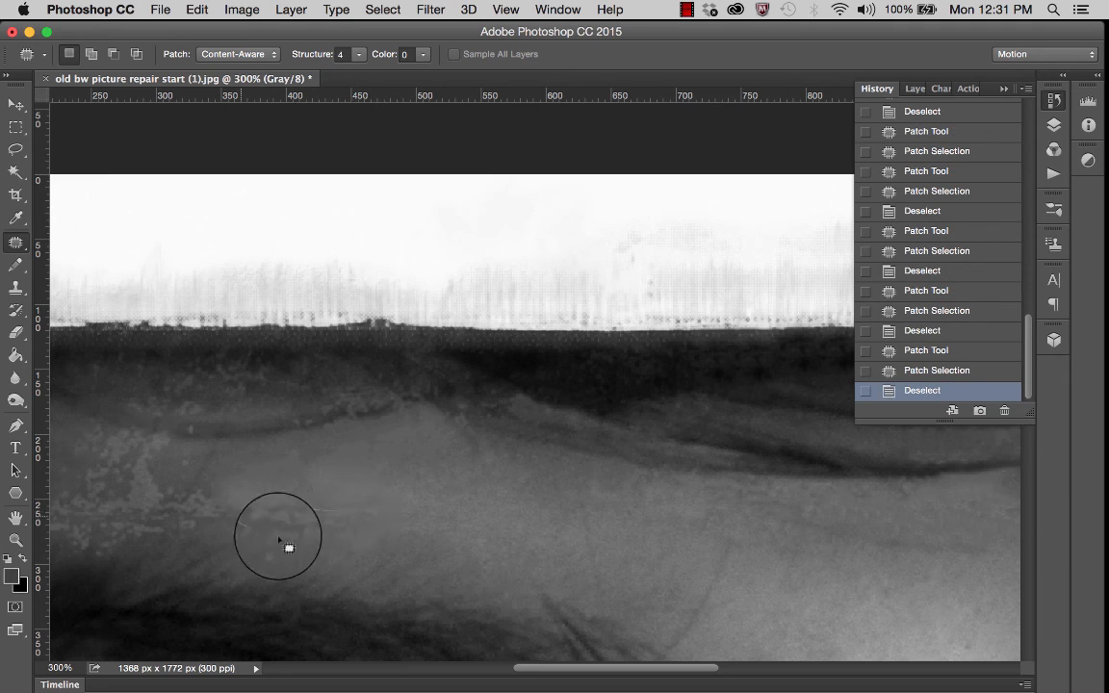
mouse_move(279, 539)
left_mouse_down()
mouse_move(327, 542)
mouse_move(368, 525)
mouse_move(358, 513)
mouse_move(325, 529)
mouse_move(387, 515)
left_mouse_up()
left_click(445, 511)
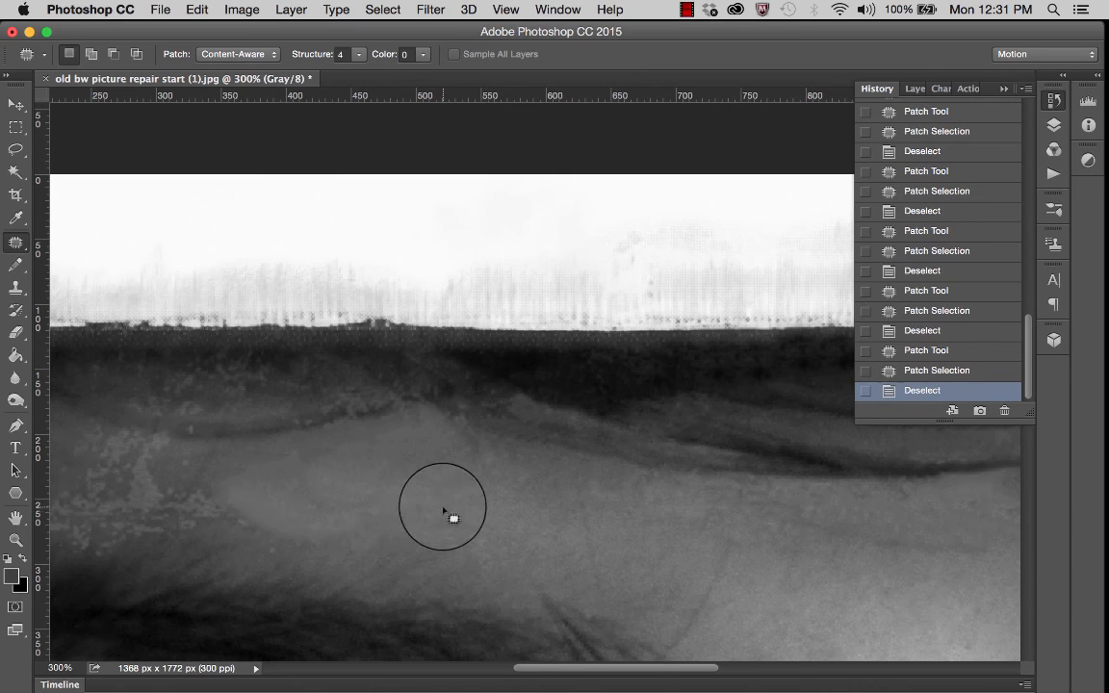
- Check the forehead at a smaller magnification and step the history back to before the last three forehead patches
scroll(477, 524, "down", 3)
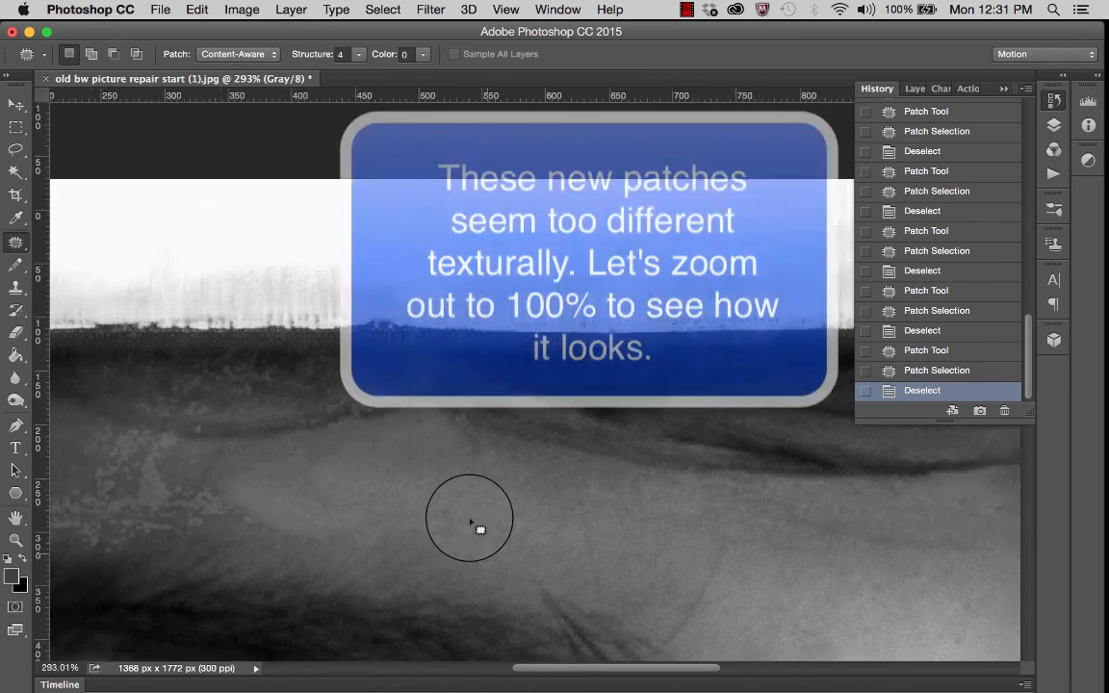
scroll(428, 528, "down", 1)
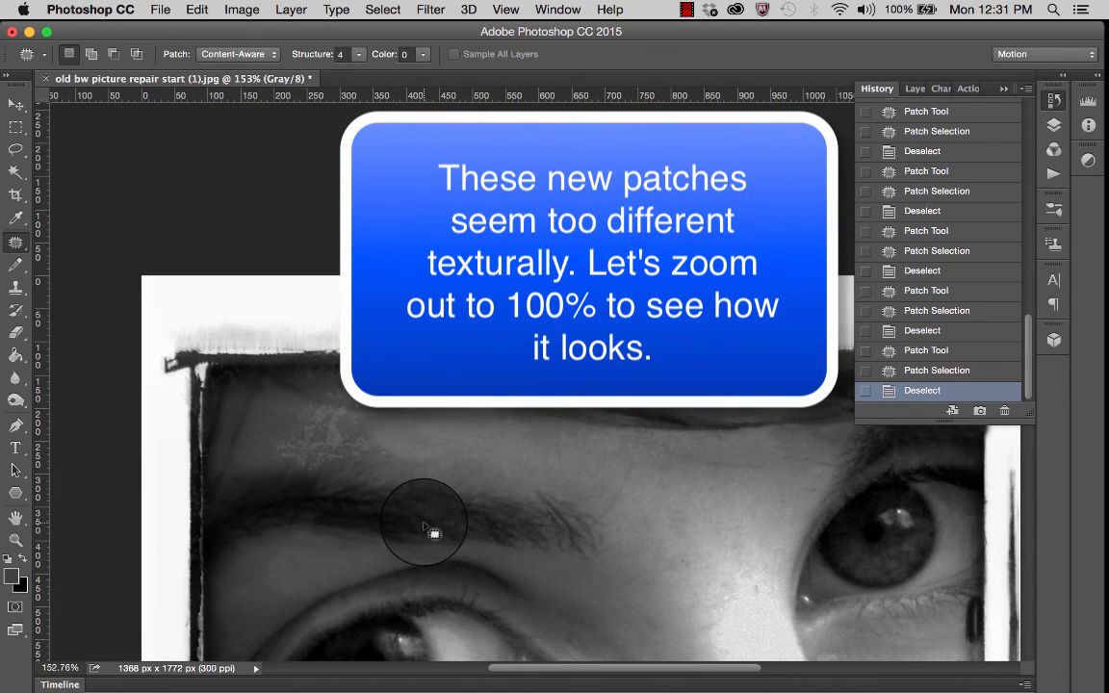
scroll(425, 528, "down", 3)
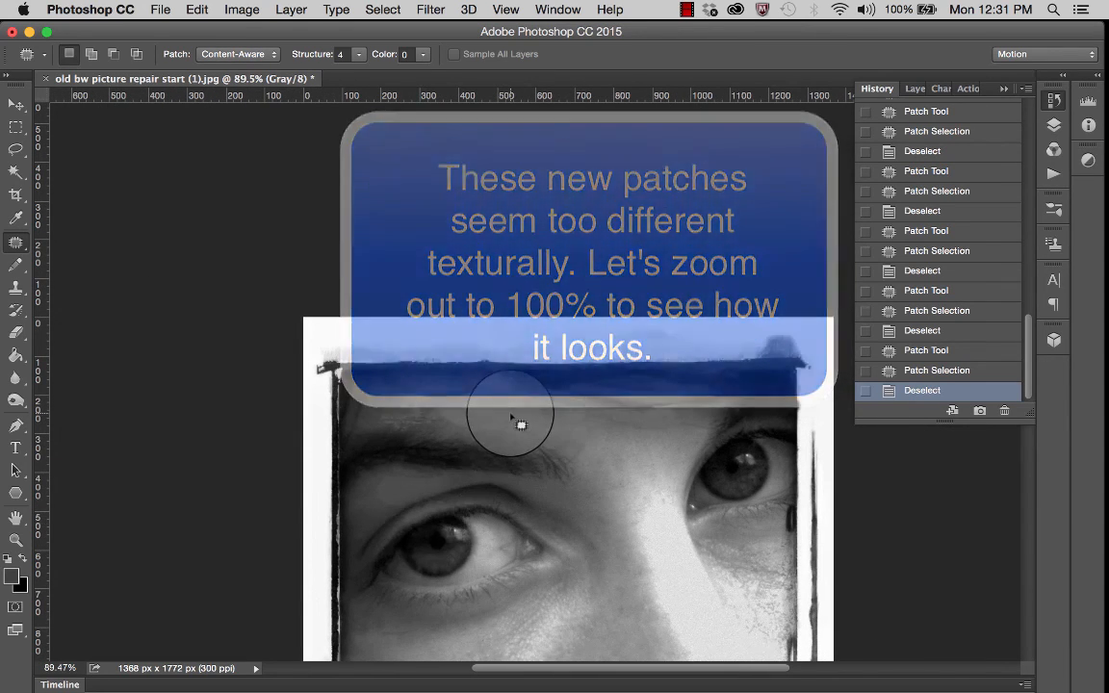
scroll(517, 425, "right", 3)
scroll(517, 425, "down", 1)
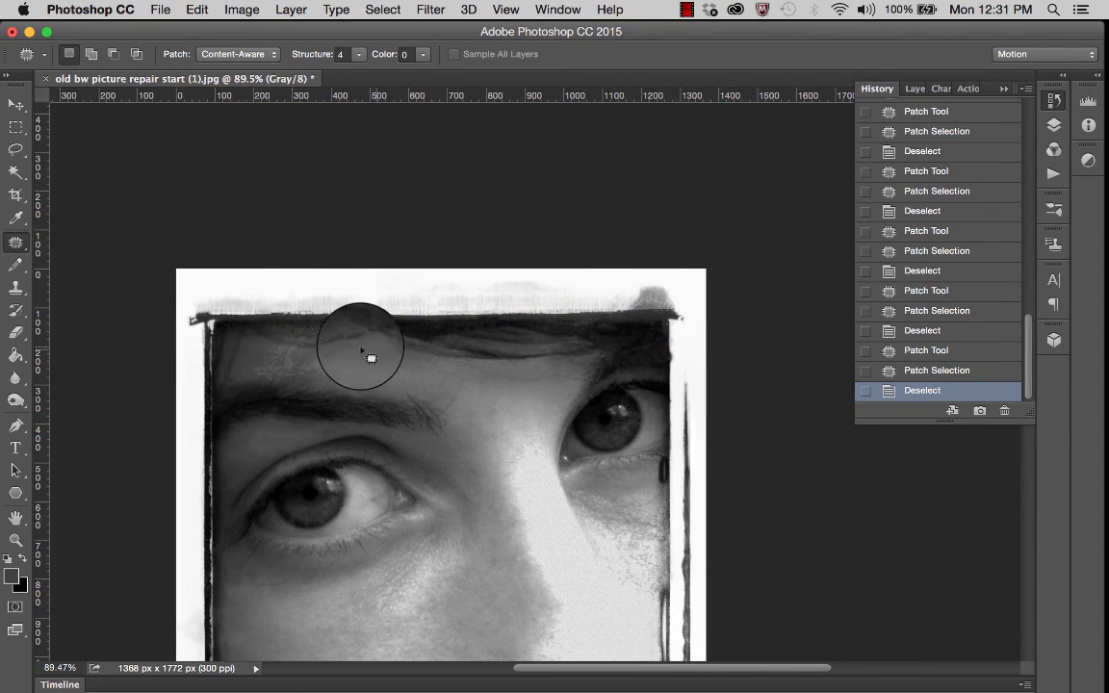
scroll(356, 378, "up", 3)
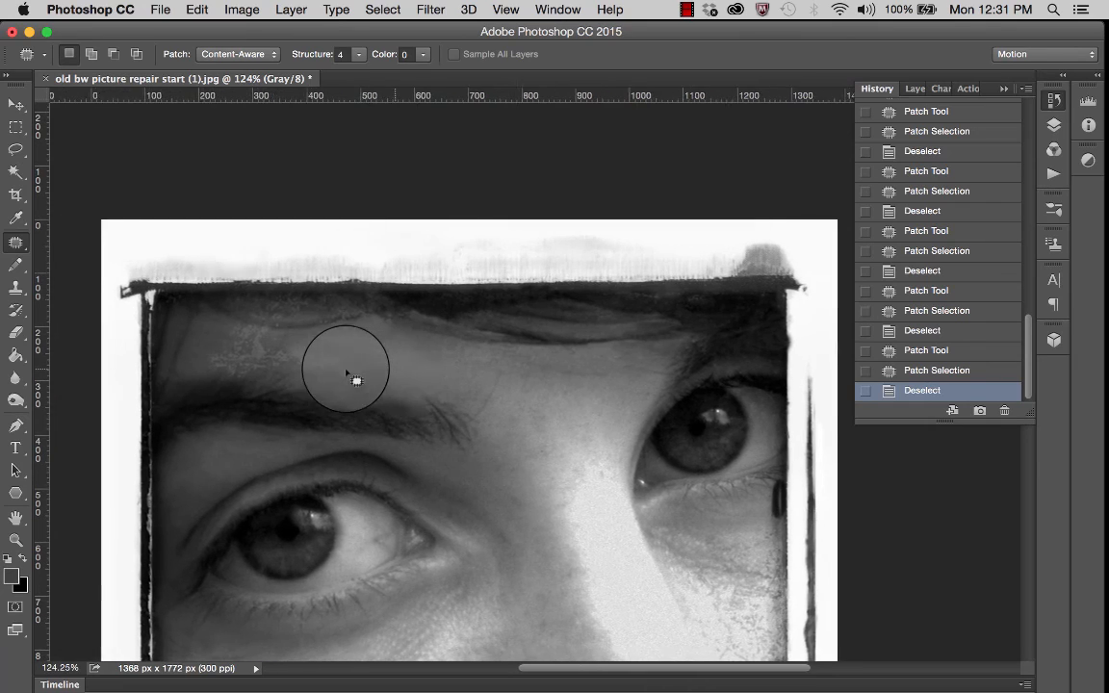
scroll(356, 378, "left", 2)
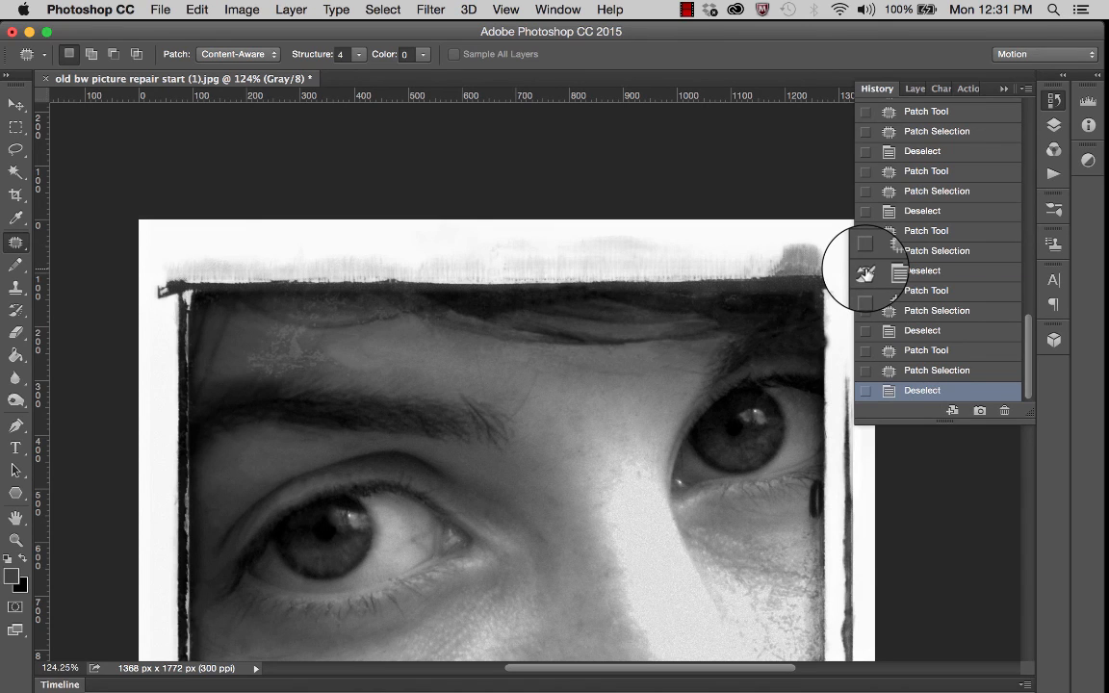
left_click(892, 272)
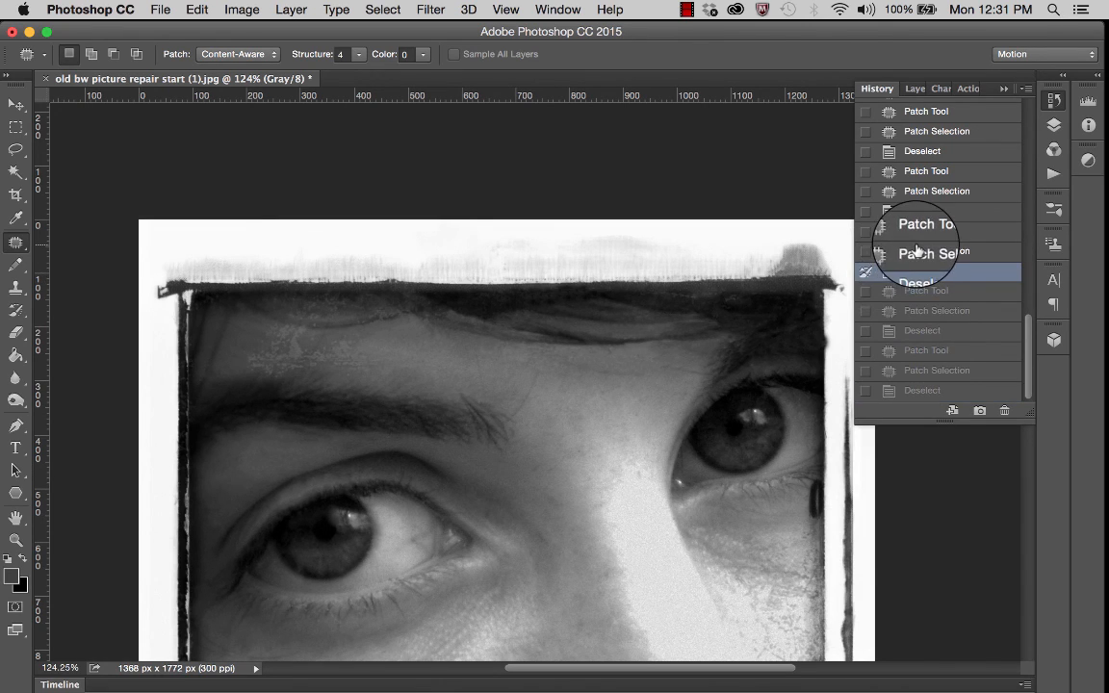
left_click(896, 249)
left_click(916, 232)
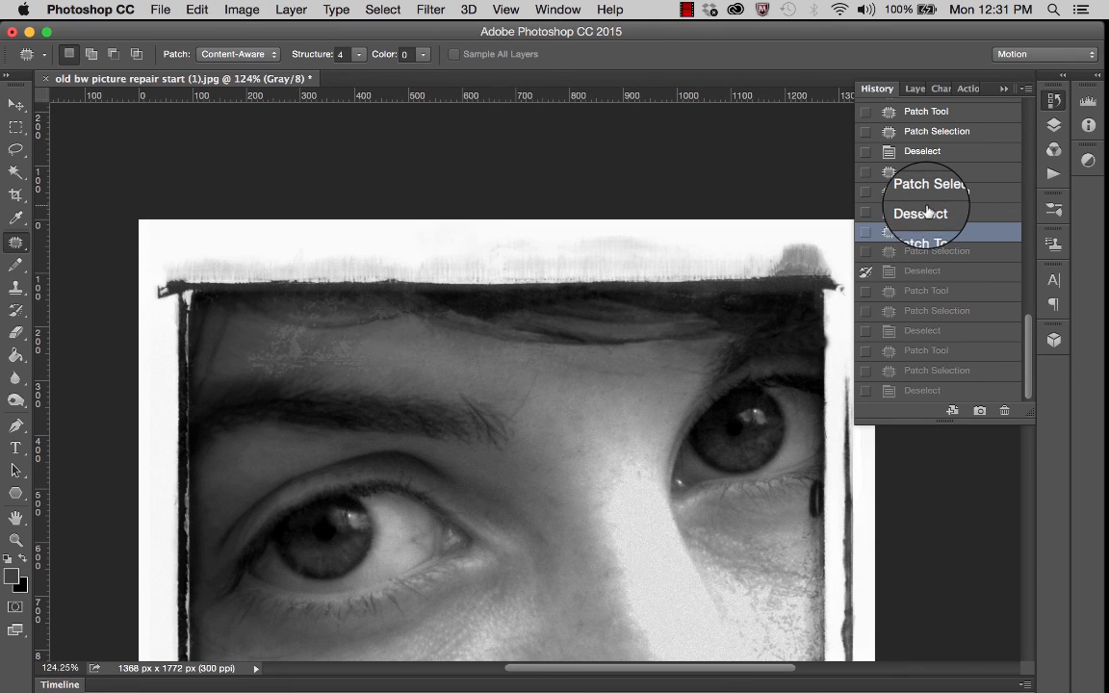
left_click(926, 212)
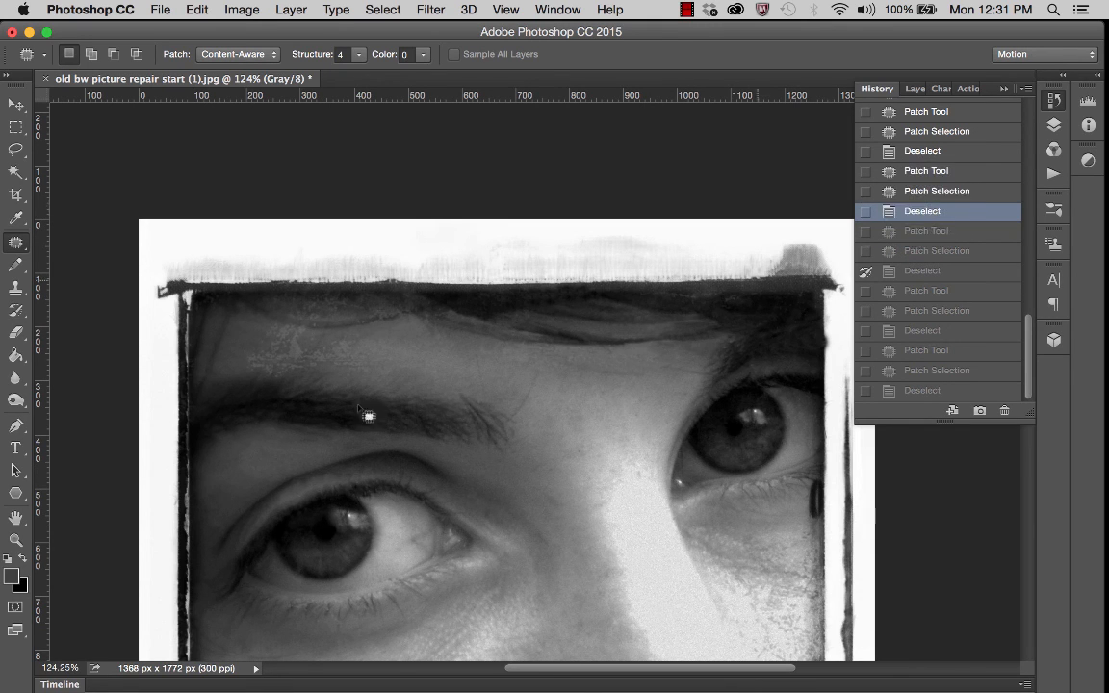